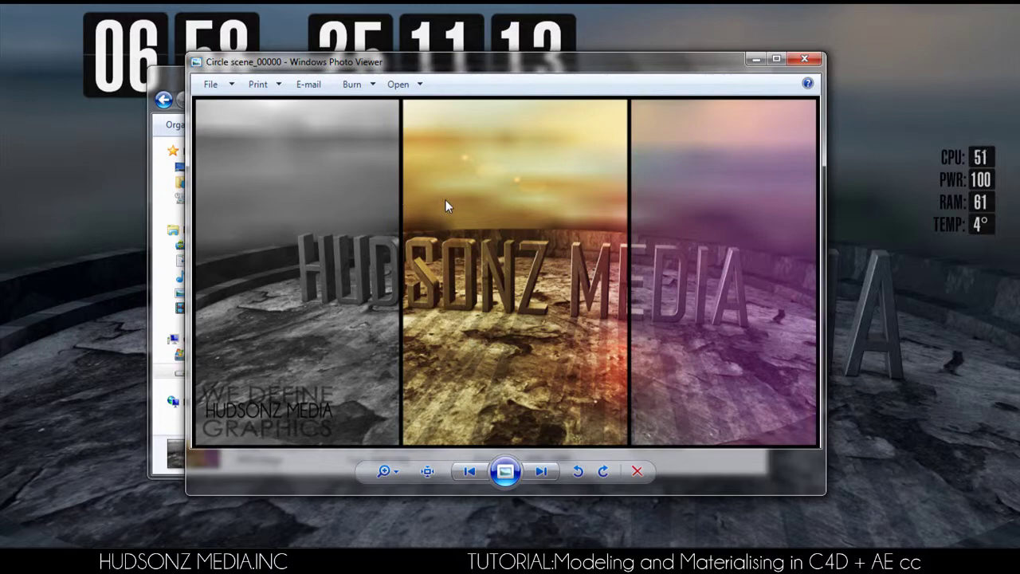
- Open the circle render and examine its 3D lettering and stone surface up close
{"action": "scroll", "coordinate": [335, 263], "scroll_direction": "up", "scroll_amount": 2}
{"action": "left_click", "coordinate": [805, 58]}
{"action": "left_click", "coordinate": [584, 196]}
{"action": "double_click", "coordinate": [582, 196]}
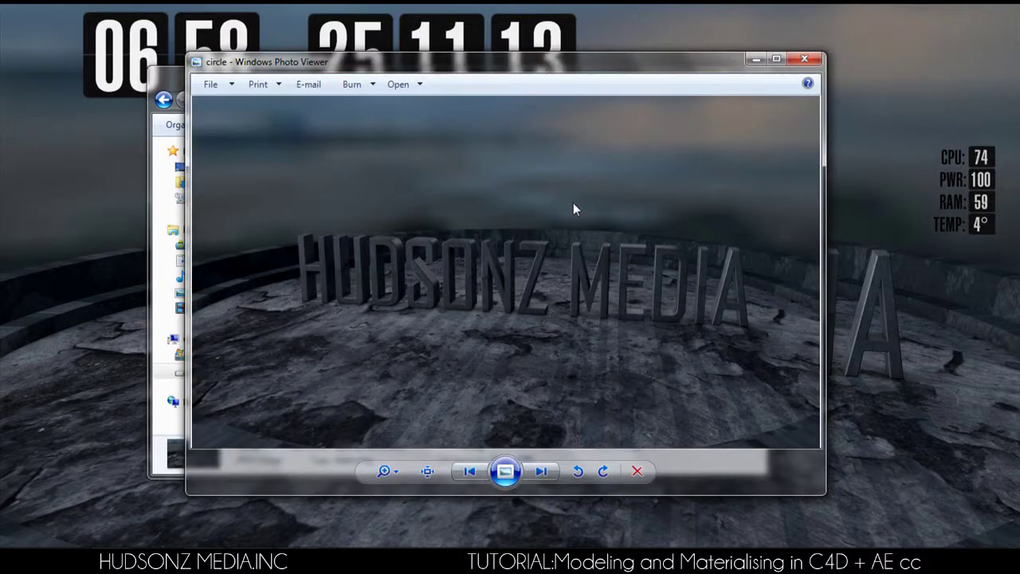
{"action": "scroll", "coordinate": [690, 268], "scroll_direction": "up", "scroll_amount": 3}
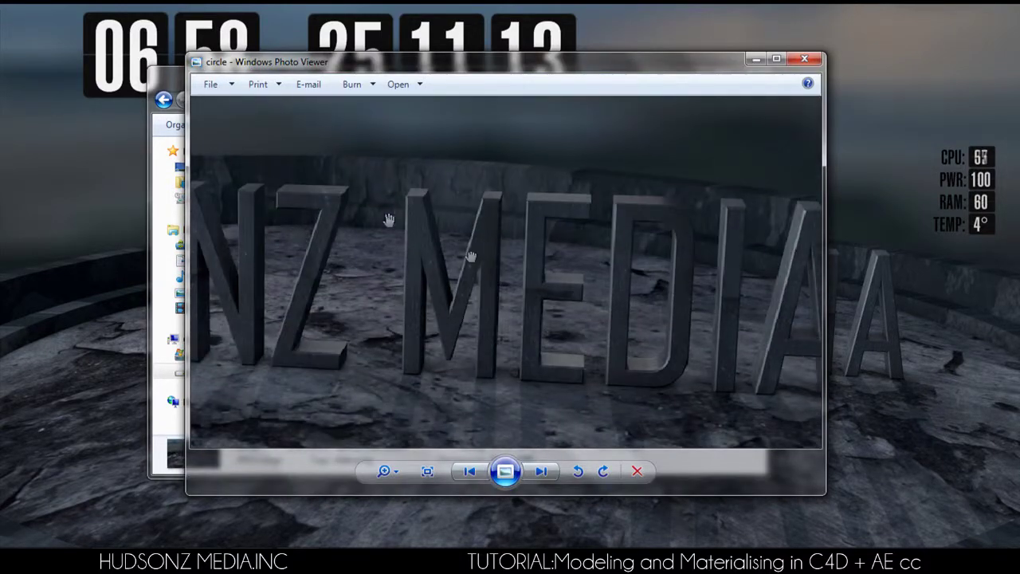
{"action": "scroll", "coordinate": [518, 295], "scroll_direction": "down", "scroll_amount": 3}
{"action": "scroll", "coordinate": [438, 299], "scroll_direction": "up", "scroll_amount": 3}
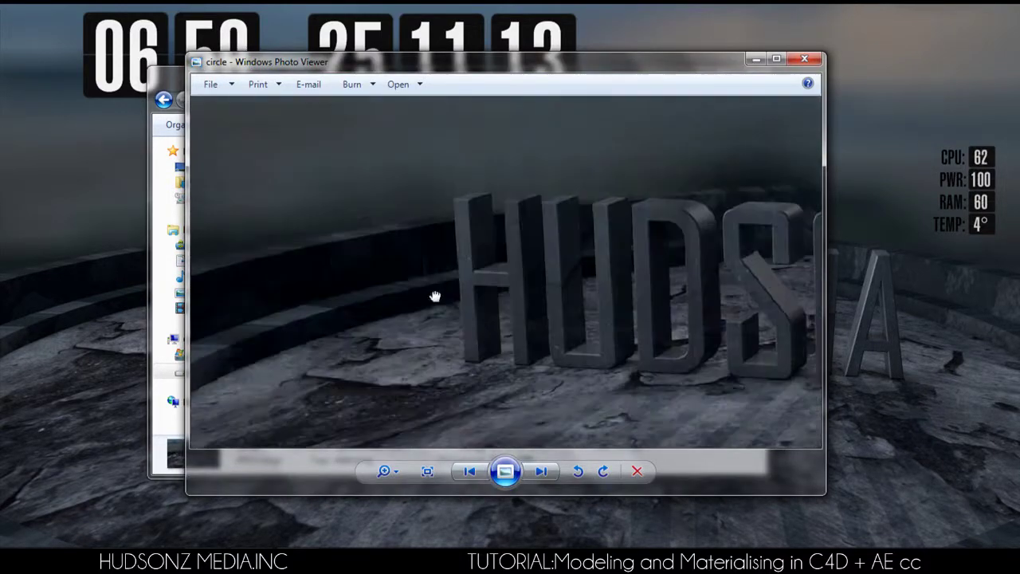
{"action": "scroll", "coordinate": [421, 301], "scroll_direction": "down", "scroll_amount": 3}
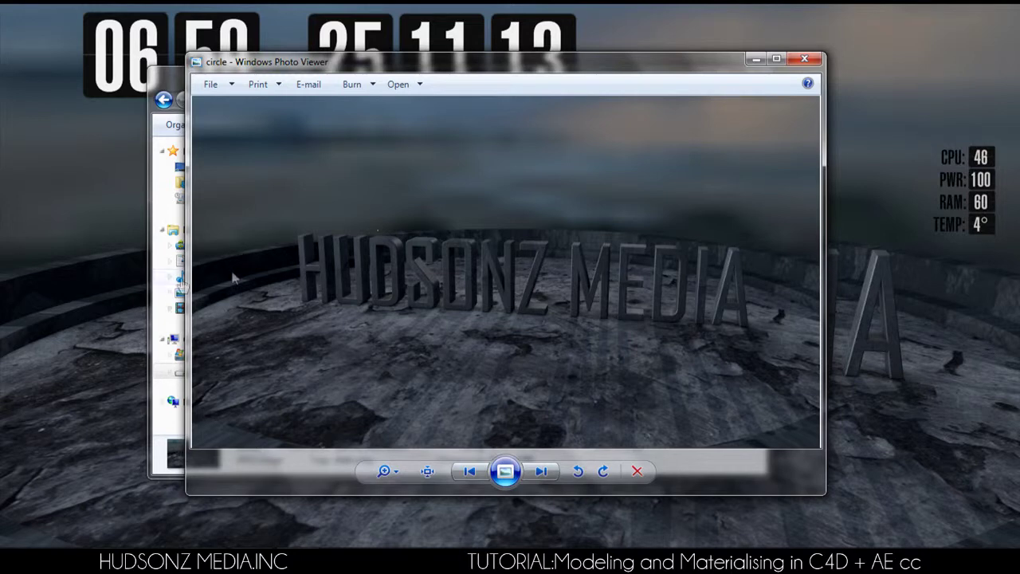
- Review the three-panel Circle scene_00000 composite again, then close the image and its folder
{"action": "left_click", "coordinate": [664, 239]}
{"action": "left_click", "coordinate": [804, 60]}
{"action": "double_click", "coordinate": [408, 199]}
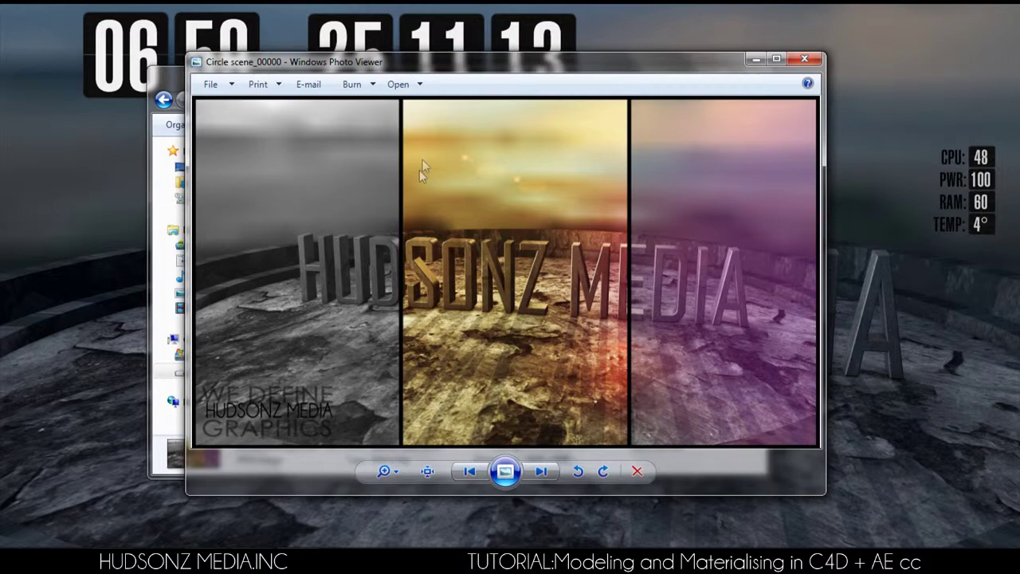
{"action": "left_click", "coordinate": [804, 59]}
{"action": "key", "text": "alt+F4"}
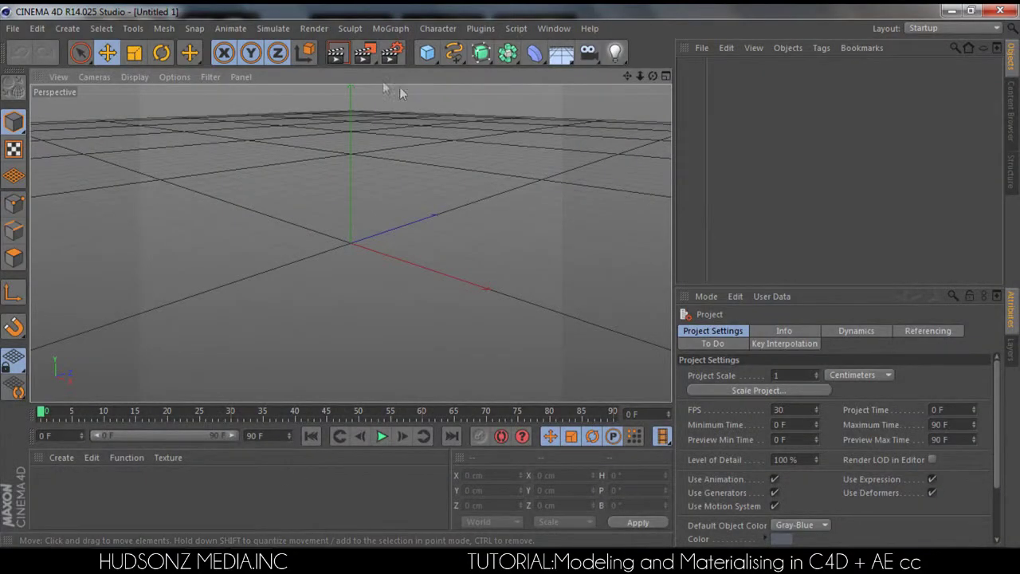
- Set the render output to the HDV/HDTV 720 29.97 film/video preset
{"action": "left_click", "coordinate": [391, 54]}
{"action": "left_click", "coordinate": [211, 67]}
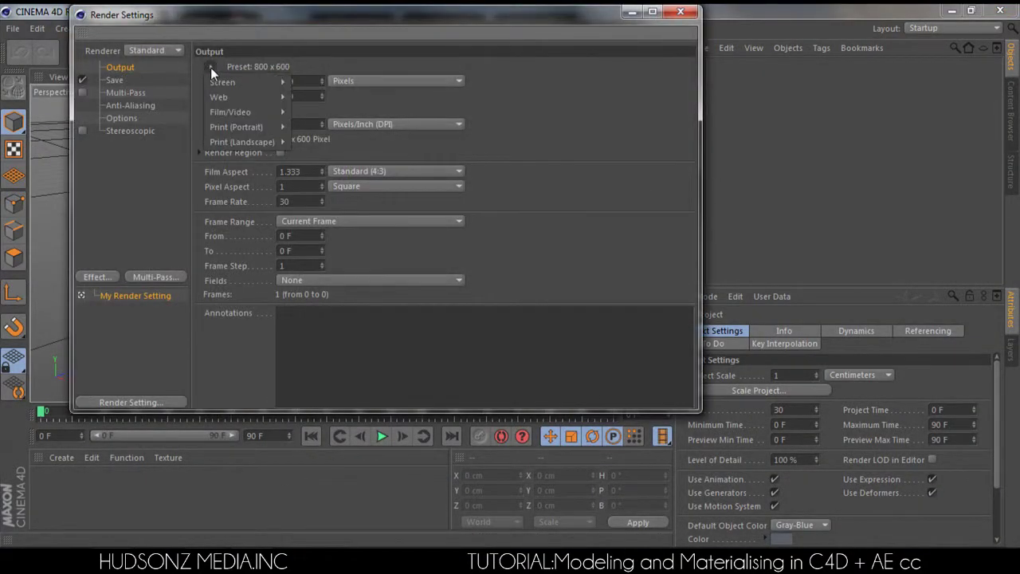
{"action": "mouse_move", "coordinate": [263, 113]}
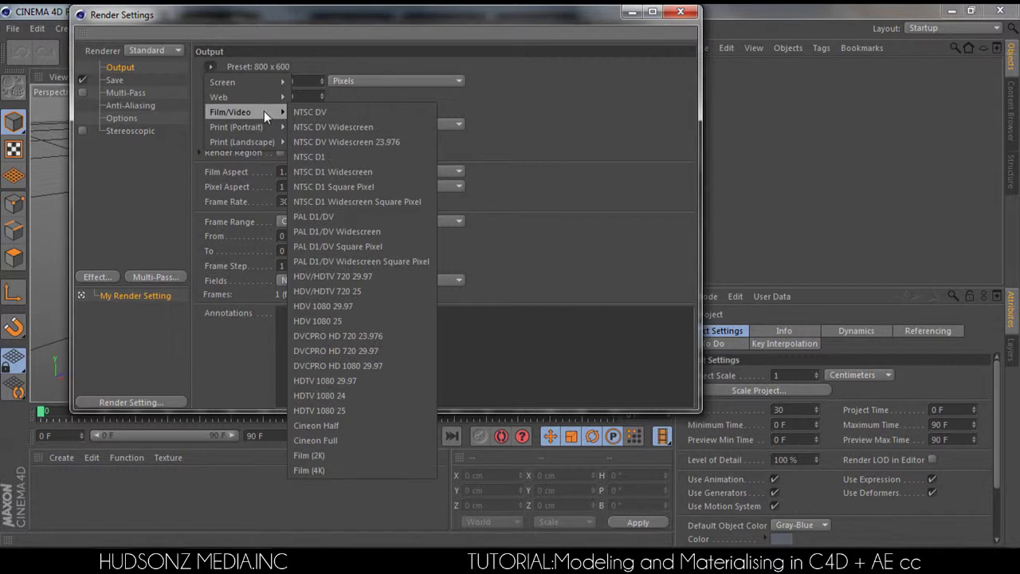
{"action": "left_click", "coordinate": [375, 275]}
{"action": "left_click", "coordinate": [680, 11]}
- Add a disc at the origin and enlarge it to an outer radius of about 970 cm
{"action": "left_click", "coordinate": [428, 53]}
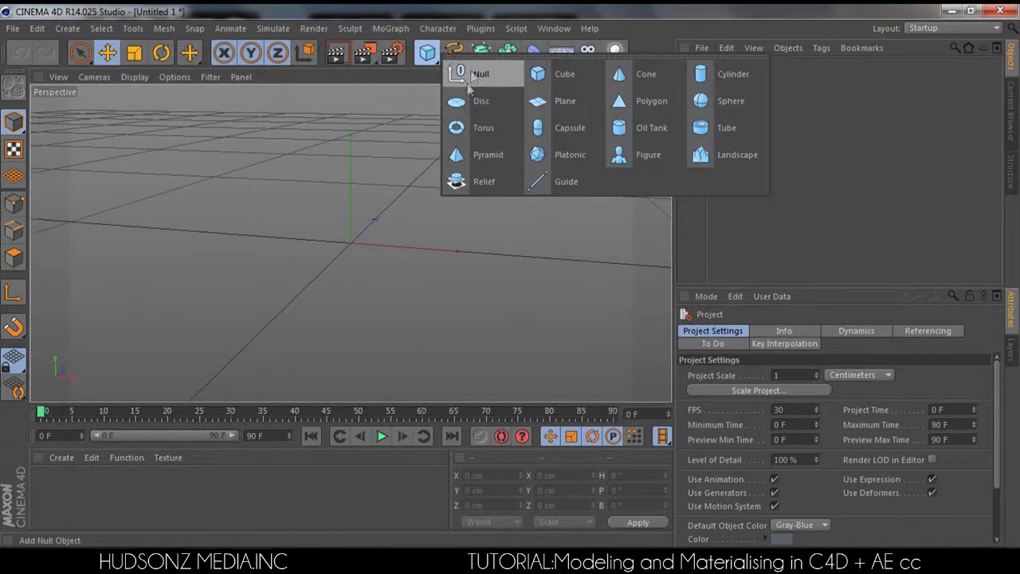
{"action": "left_click", "coordinate": [478, 102]}
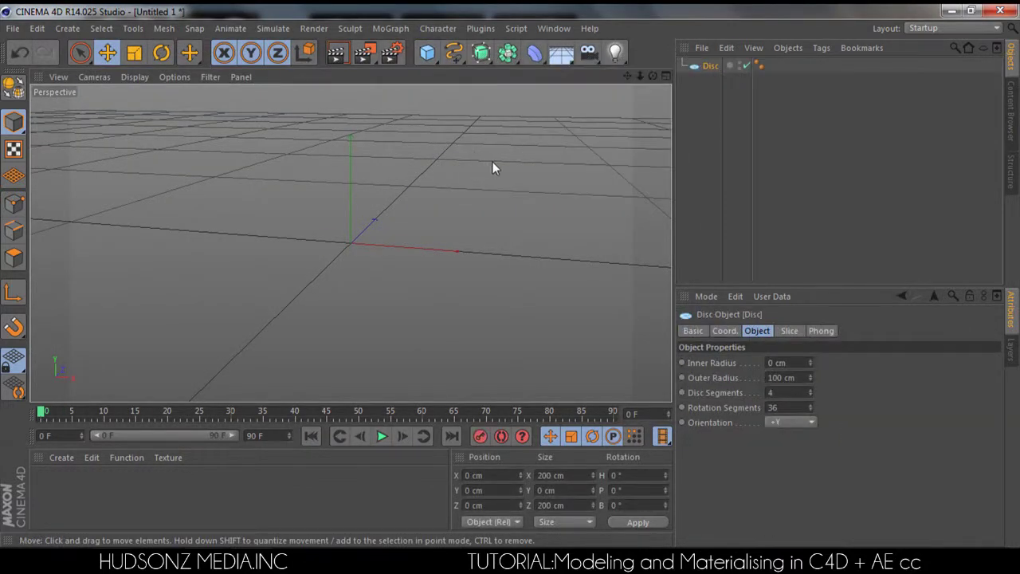
{"action": "left_click_drag", "start_coordinate": [385, 246], "coordinate": [637, 263]}
{"action": "left_click_drag", "start_coordinate": [641, 77], "coordinate": [560, 78]}
{"action": "left_click_drag", "start_coordinate": [466, 259], "coordinate": [492, 255]}
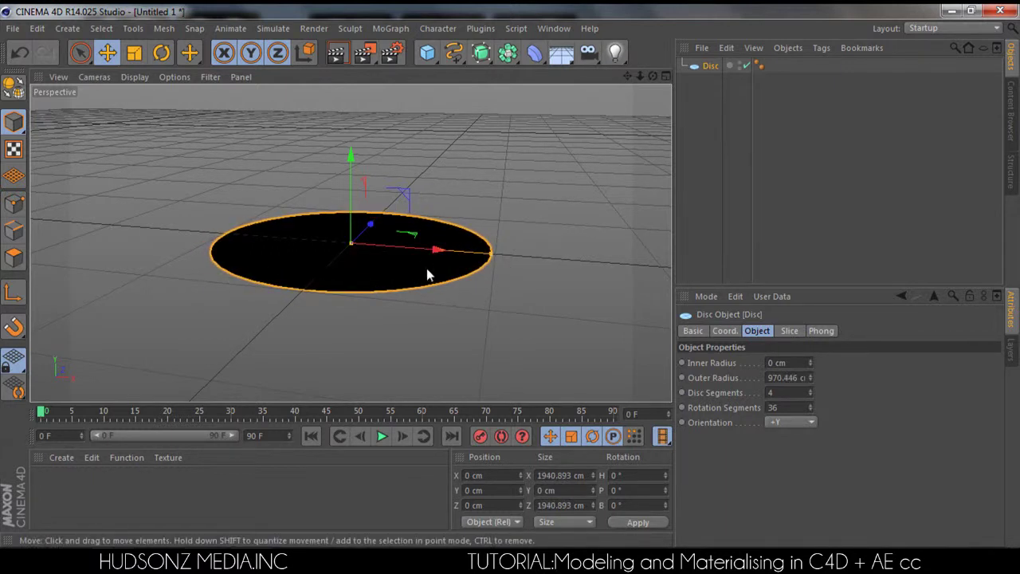
- Display the disc shaded with its mesh lines and set 15 disc segments and 35 rotation segments
{"action": "left_click", "coordinate": [133, 75]}
{"action": "left_click", "coordinate": [184, 173]}
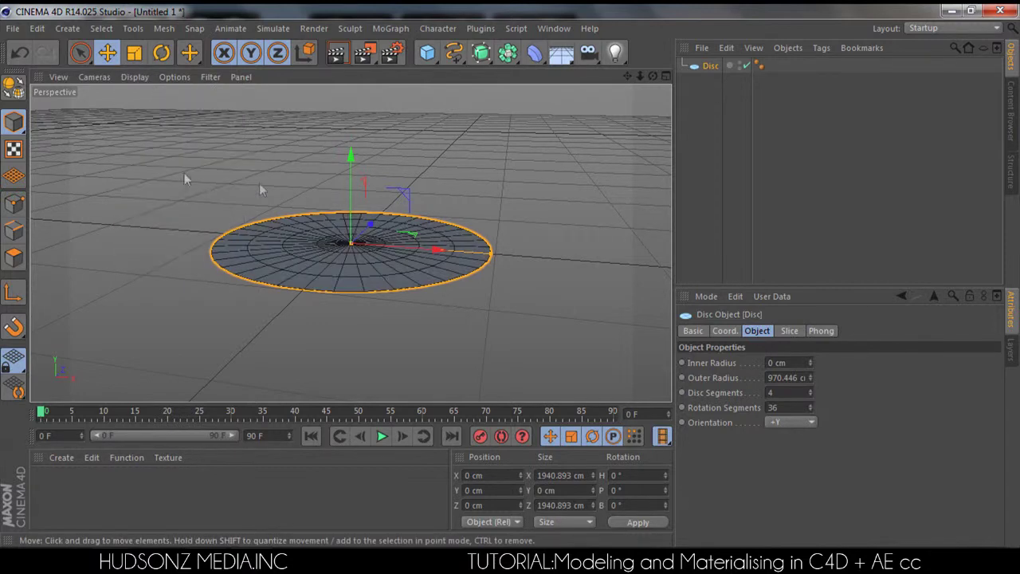
{"action": "left_click_drag", "start_coordinate": [653, 76], "coordinate": [653, 120]}
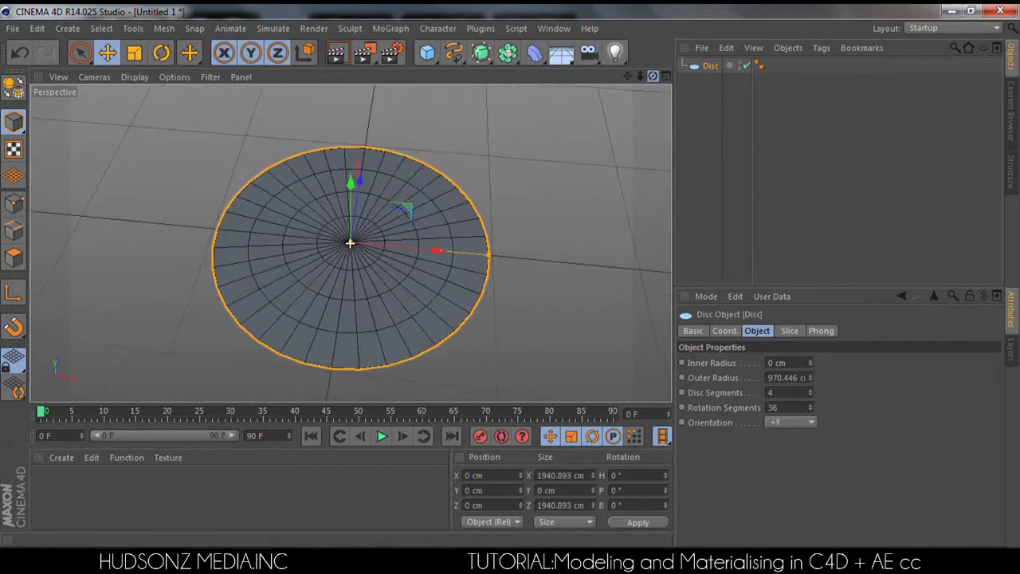
{"action": "double_click", "coordinate": [789, 392]}
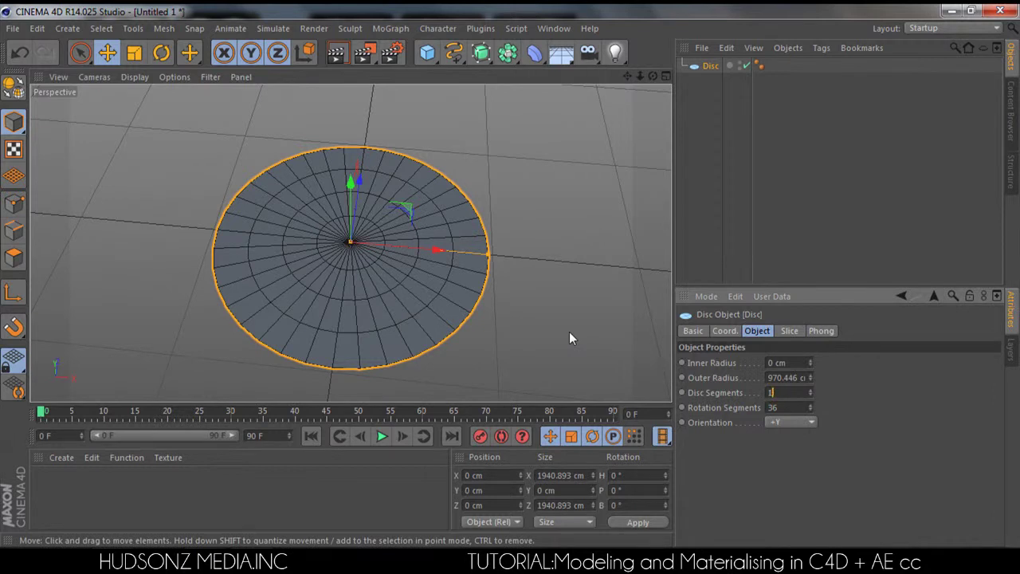
{"action": "key", "text": "Return"}
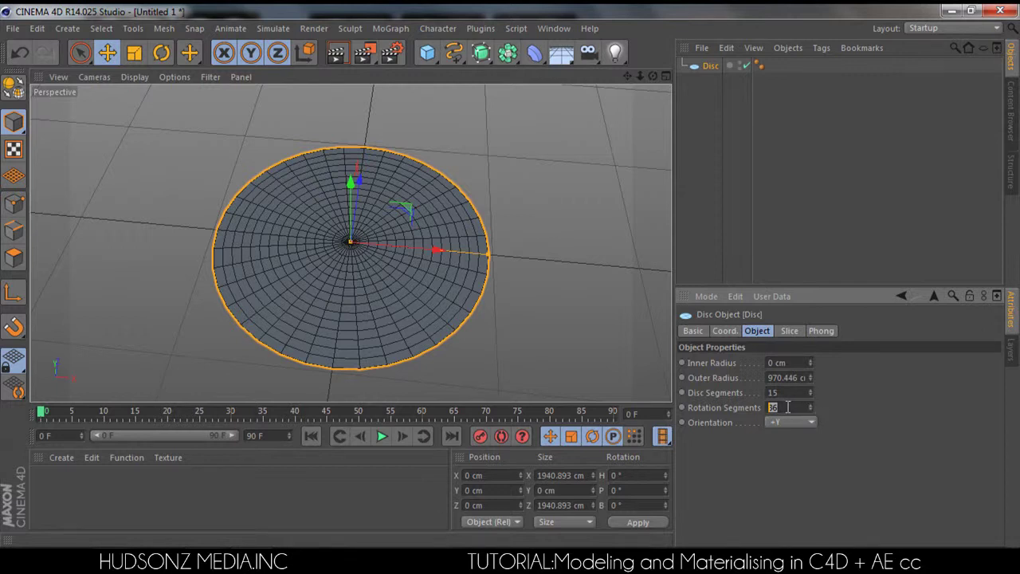
{"action": "type", "text": "35"}
{"action": "key", "text": "Return"}
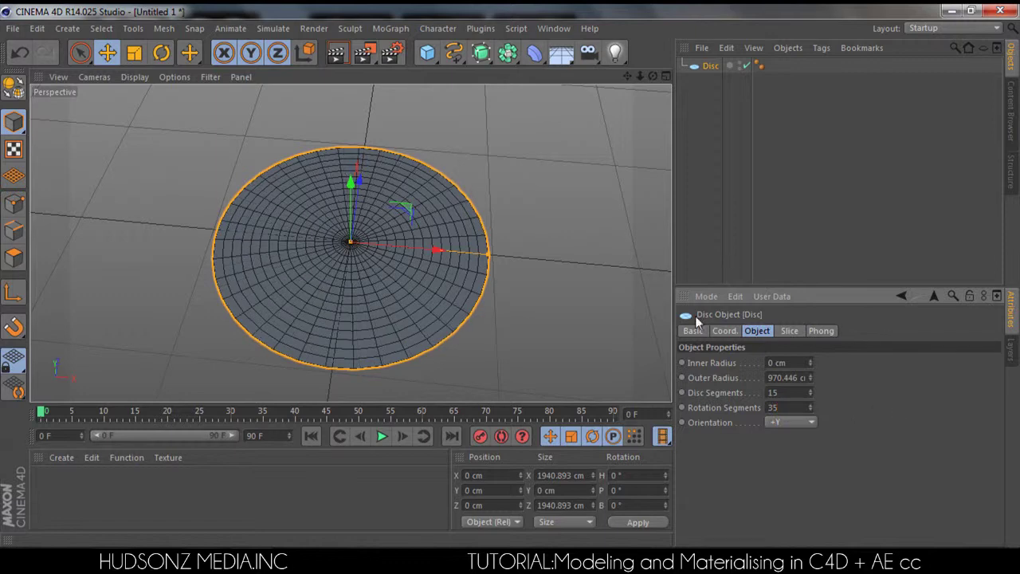
- Convert the disc into an editable polygon object and switch to polygon editing
{"action": "left_click_drag", "start_coordinate": [653, 75], "coordinate": [655, 99]}
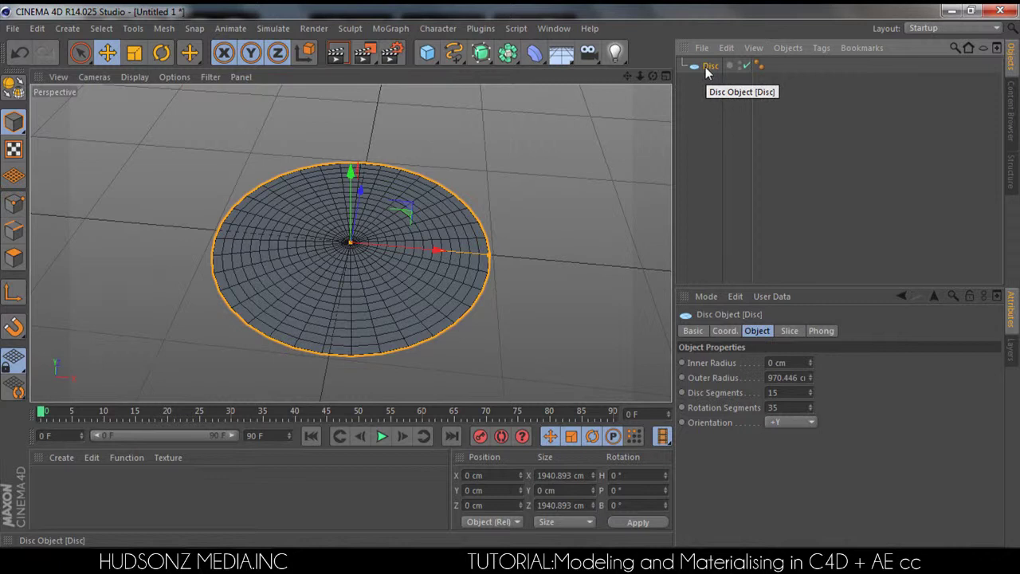
{"action": "key", "text": "c"}
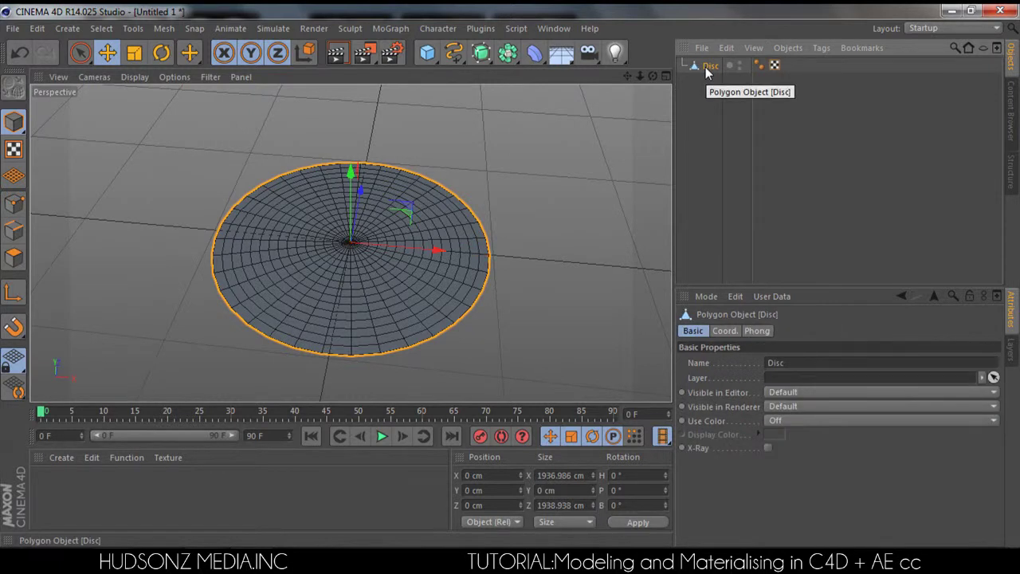
{"action": "left_click", "coordinate": [21, 263]}
- Try selecting single polygons one after another near the disc's front edge
{"action": "left_click", "coordinate": [361, 334]}
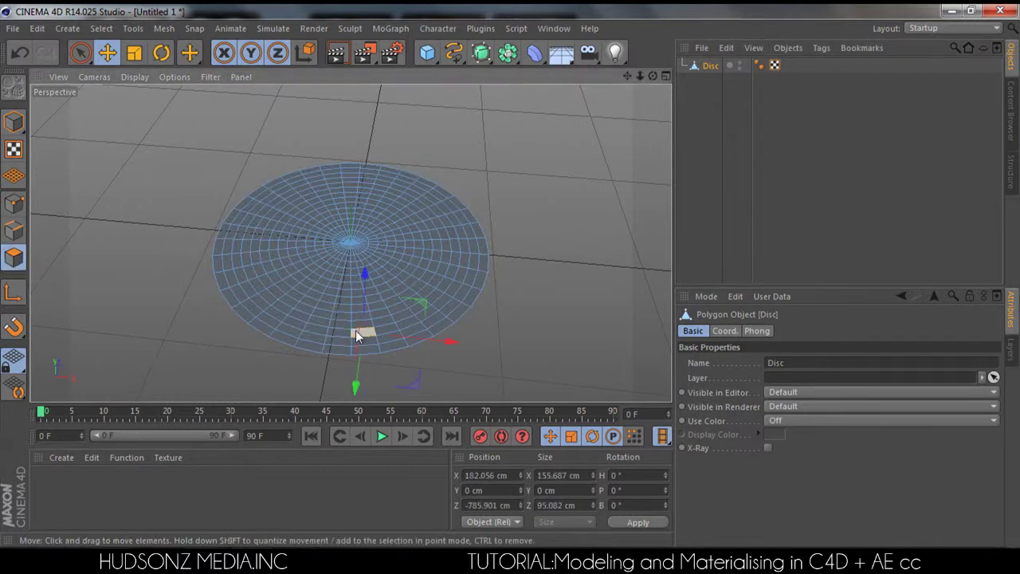
{"action": "left_click", "coordinate": [389, 337]}
{"action": "left_click", "coordinate": [339, 309]}
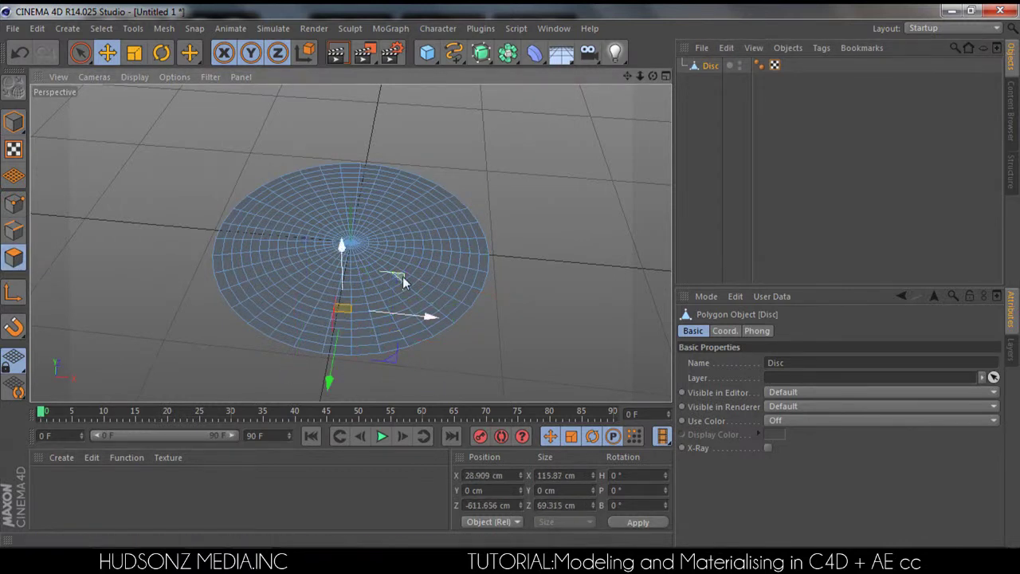
{"action": "left_click", "coordinate": [410, 307]}
{"action": "left_click", "coordinate": [356, 341]}
{"action": "left_click", "coordinate": [418, 338]}
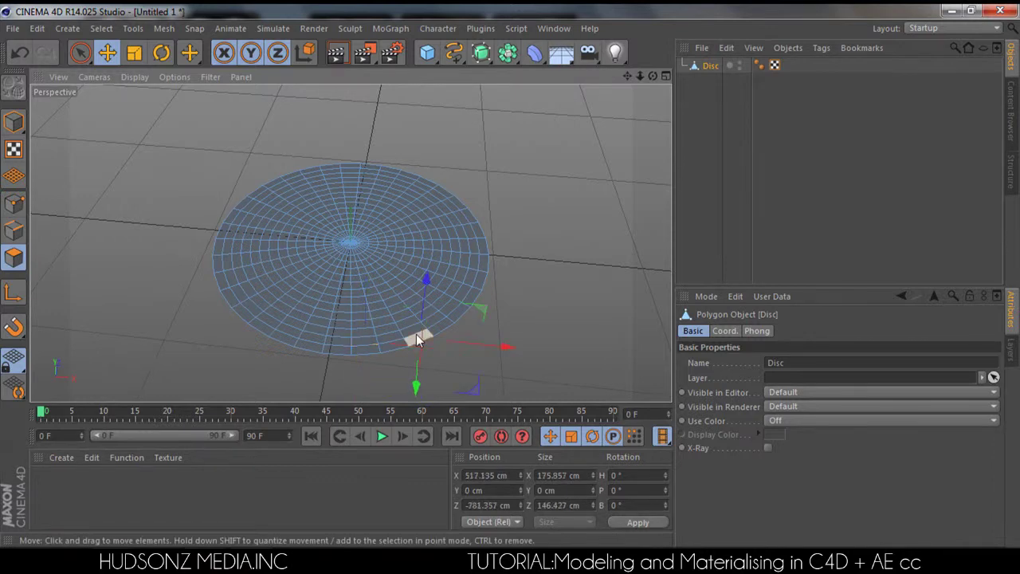
{"action": "left_click", "coordinate": [366, 346]}
{"action": "left_click", "coordinate": [389, 348]}
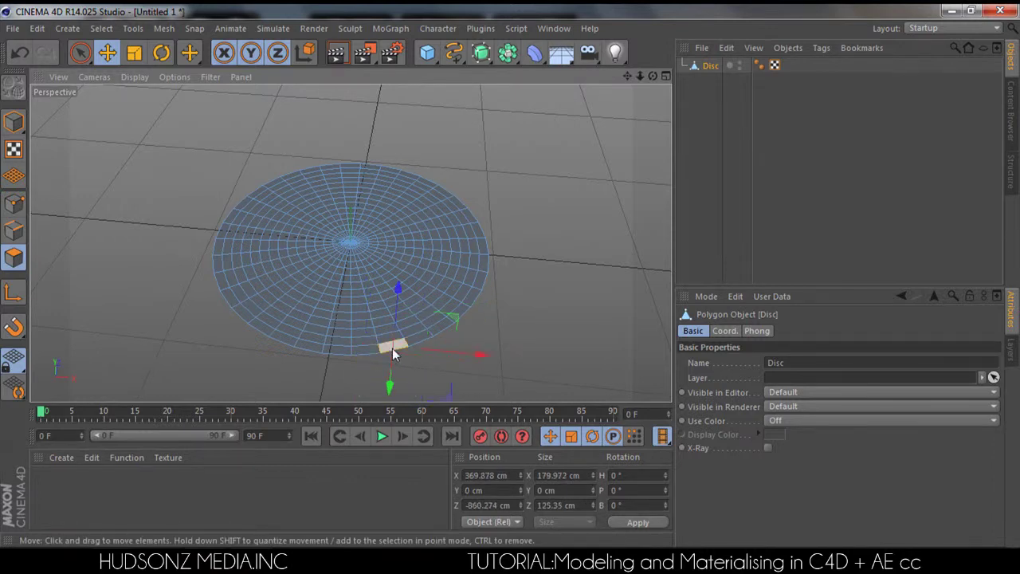
{"action": "left_click", "coordinate": [365, 349]}
{"action": "left_click", "coordinate": [391, 348]}
{"action": "left_click", "coordinate": [421, 340]}
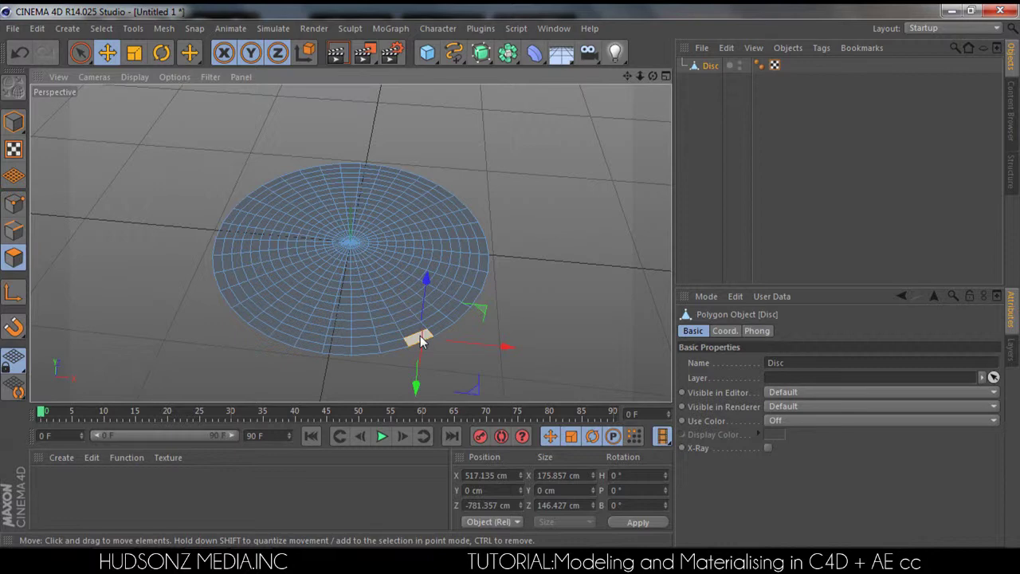
- Select the disc's two outermost polygon rings together with Ring Selection
{"action": "left_click", "coordinate": [410, 338]}
{"action": "key", "text": "v"}
{"action": "mouse_move", "coordinate": [438, 324]}
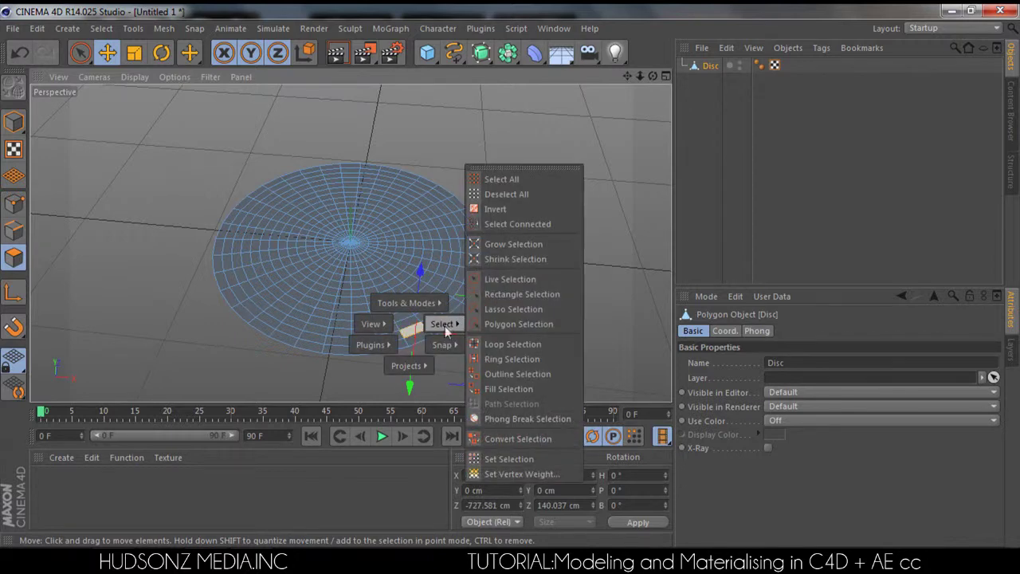
{"action": "left_click", "coordinate": [522, 360]}
{"action": "left_click", "coordinate": [477, 298]}
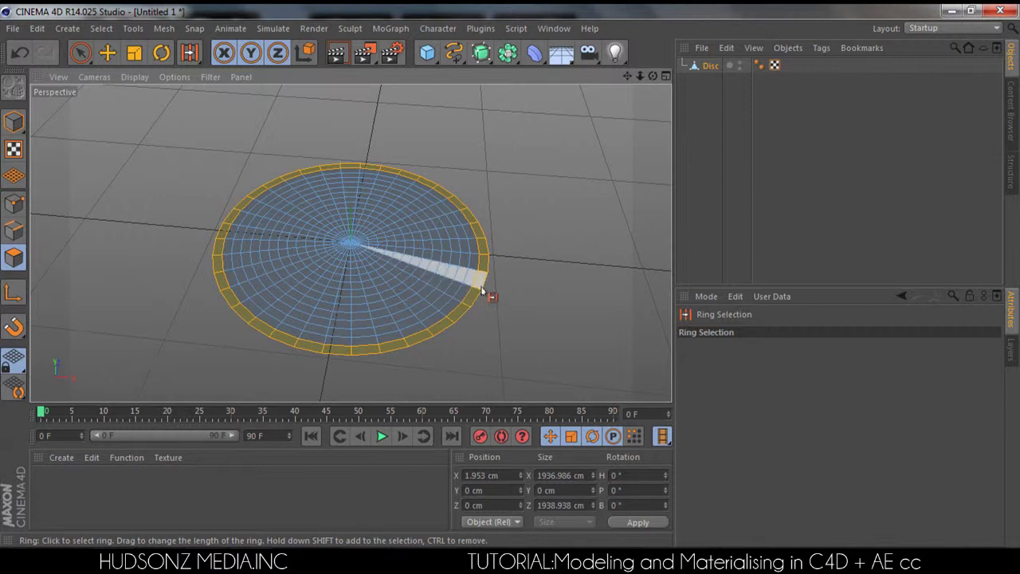
{"action": "left_click", "coordinate": [481, 292]}
{"action": "key", "text": "ctrl+z"}
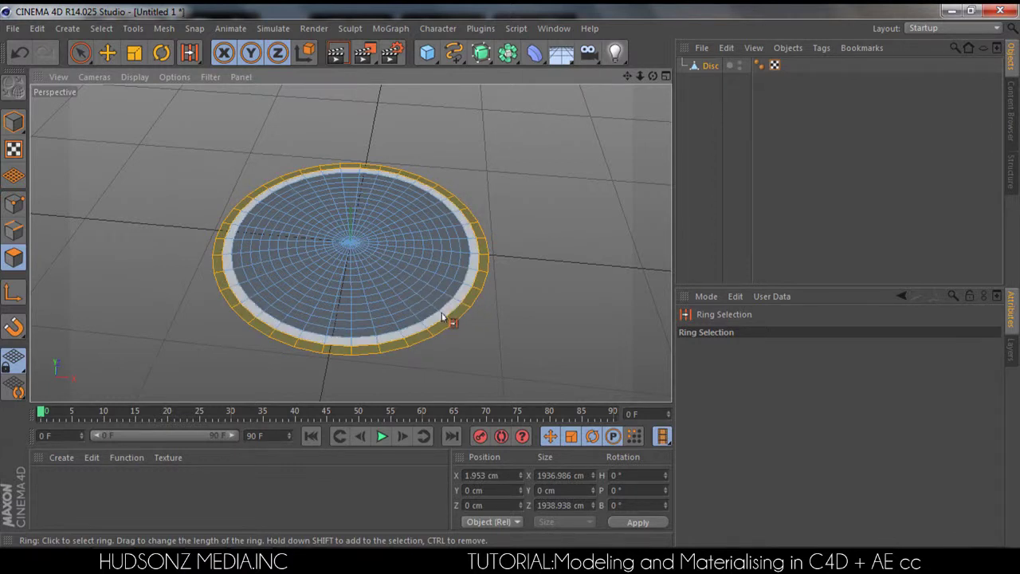
{"action": "left_click", "coordinate": [442, 317], "text": "shift"}
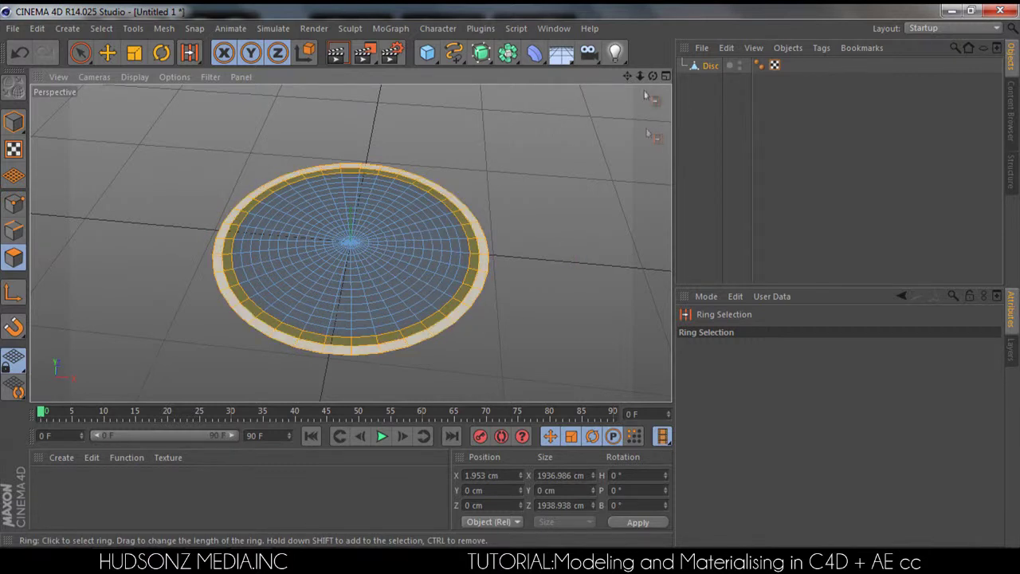
- Extrude the two selected outer rings upward by 92 cm to form a raised rim
{"action": "left_click_drag", "start_coordinate": [653, 75], "coordinate": [653, 86]}
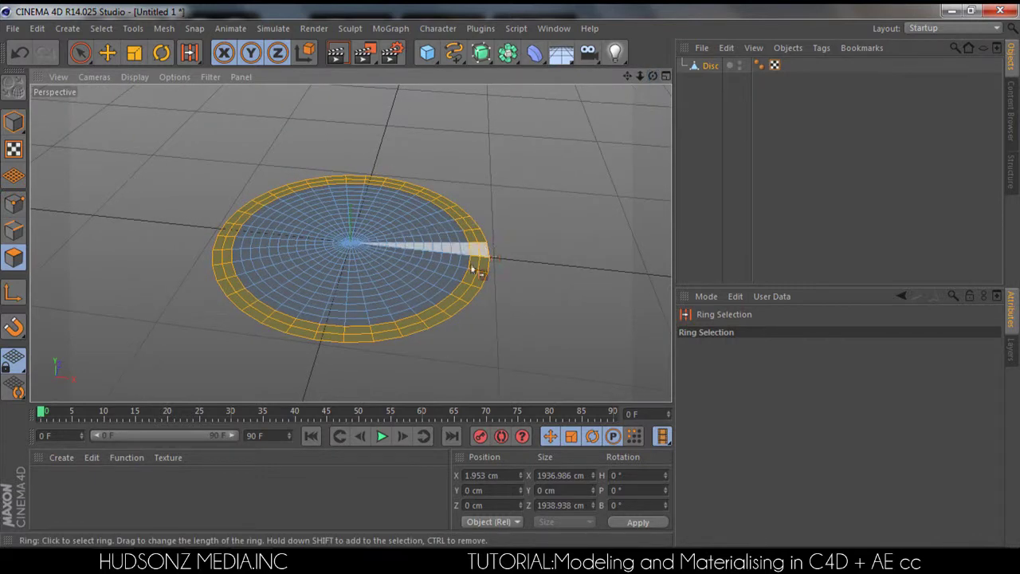
{"action": "left_click", "coordinate": [659, 240]}
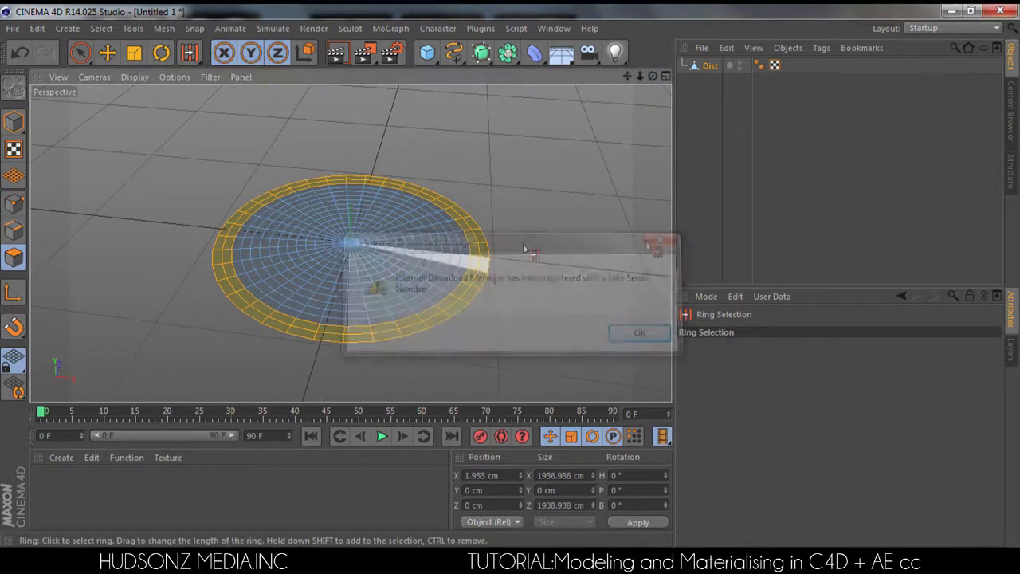
{"action": "right_click", "coordinate": [476, 285]}
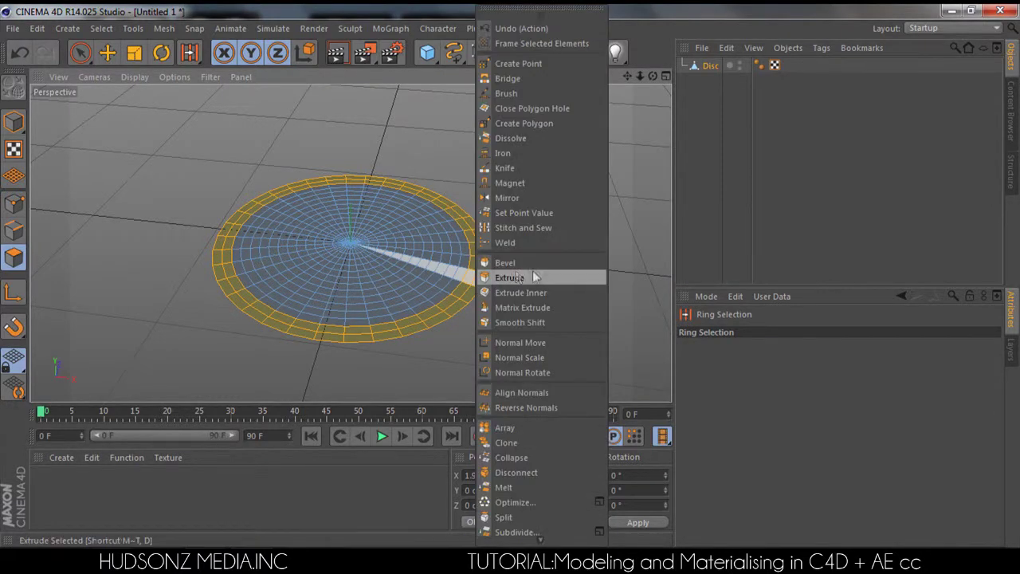
{"action": "left_click", "coordinate": [517, 278]}
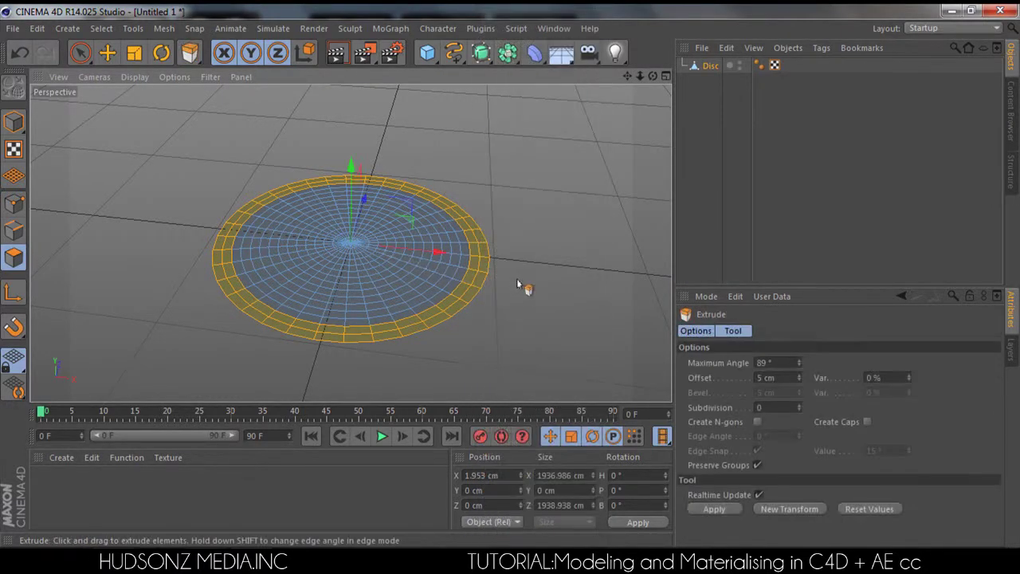
{"action": "left_click_drag", "start_coordinate": [518, 278], "coordinate": [559, 278]}
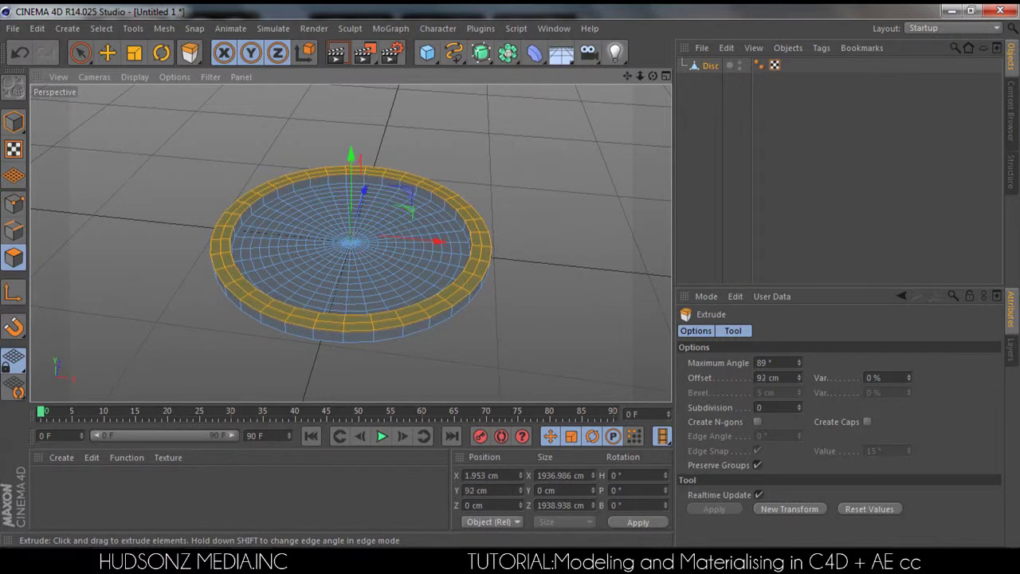
- Use Ring Selection to select the fourth polygon ring from the outside, one ring in from the raised rim
{"action": "left_click_drag", "start_coordinate": [653, 75], "coordinate": [759, 93]}
{"action": "left_click", "coordinate": [399, 269]}
{"action": "left_click", "coordinate": [423, 277]}
{"action": "key", "text": "v"}
{"action": "mouse_move", "coordinate": [457, 271]}
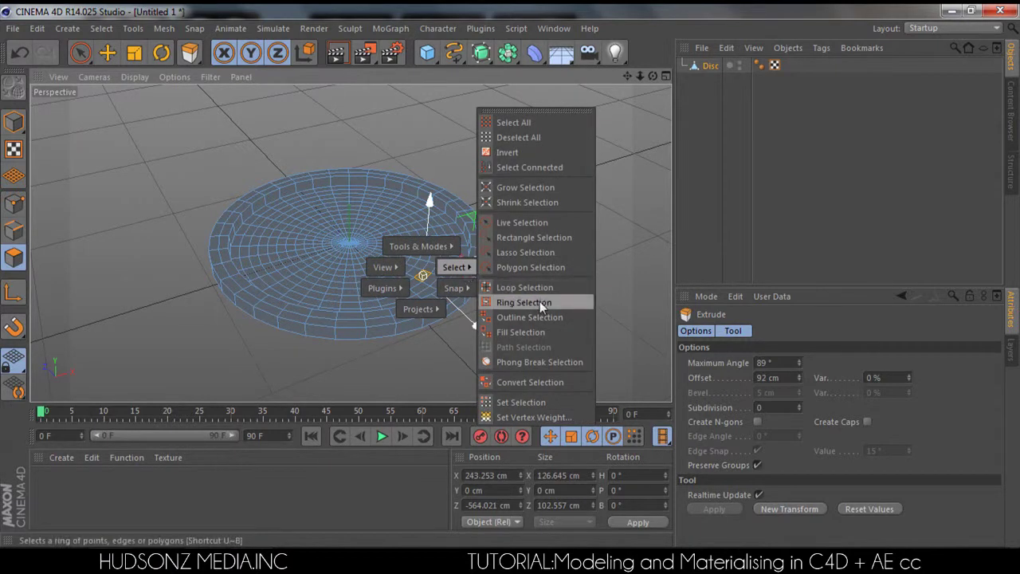
{"action": "left_click", "coordinate": [514, 303]}
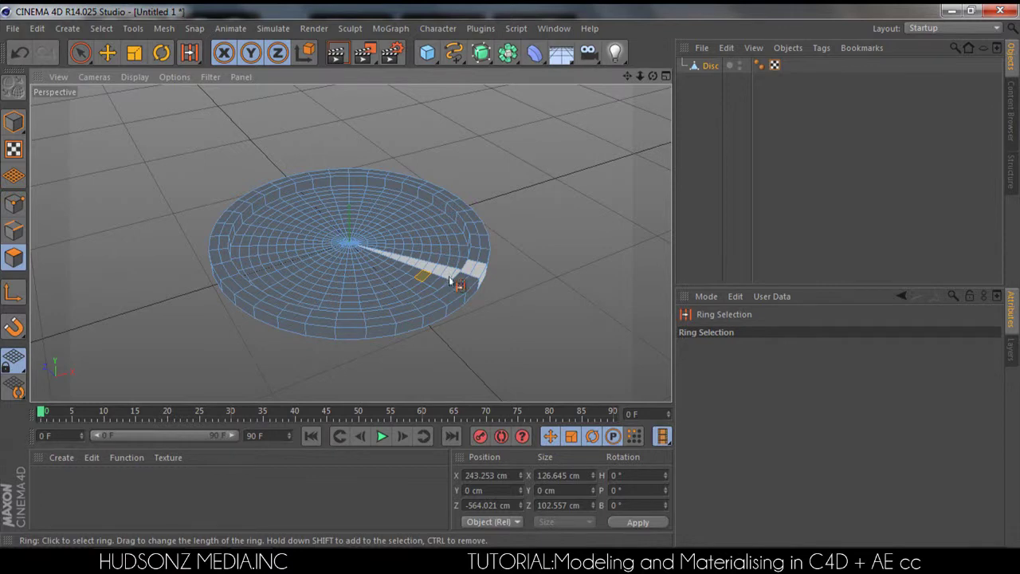
{"action": "left_click", "coordinate": [449, 281]}
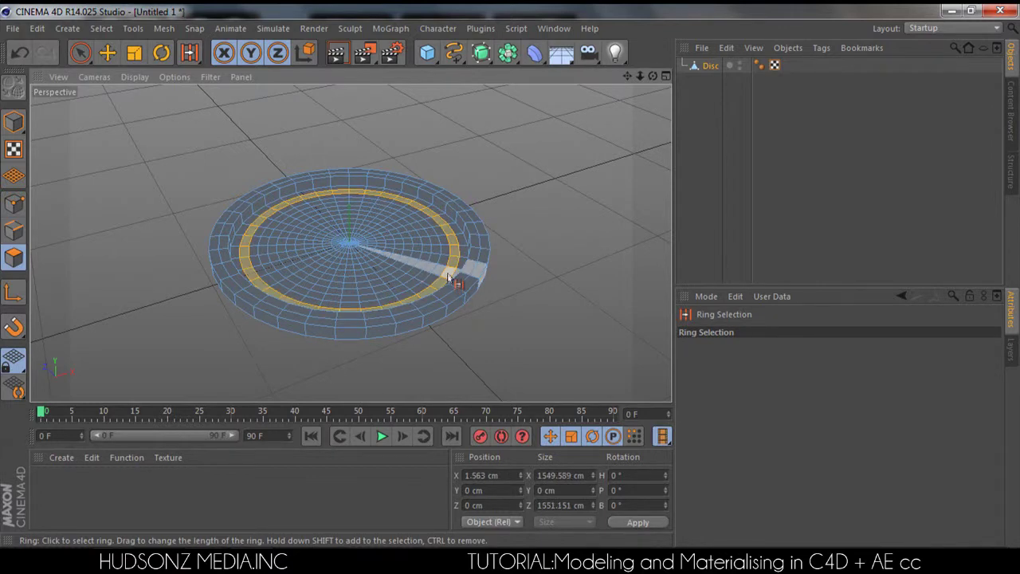
- Extrude the selected inner polygon ring upward by 49 cm and return the disc to Model mode
{"action": "right_click", "coordinate": [456, 282]}
{"action": "left_click", "coordinate": [478, 274]}
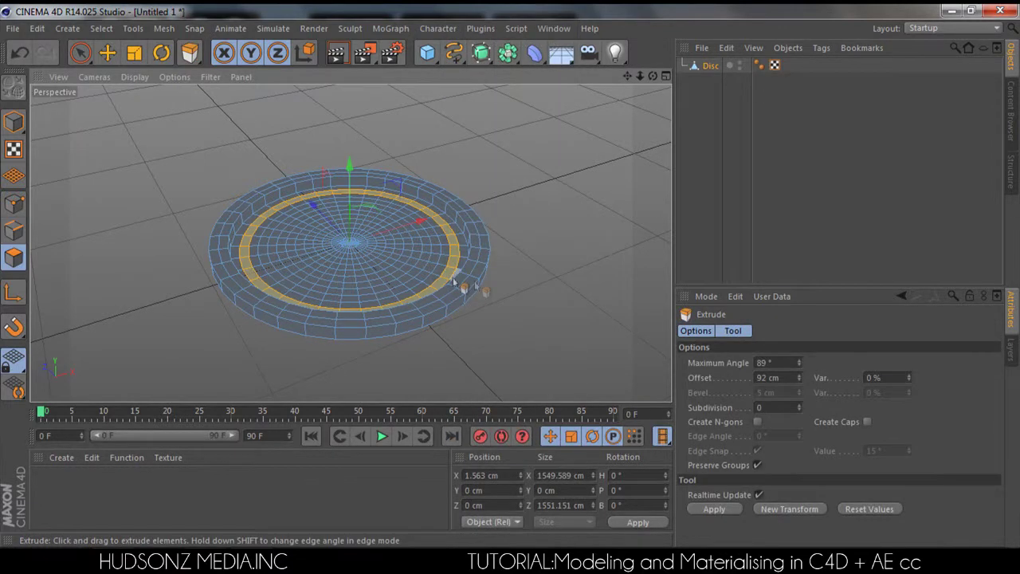
{"action": "left_click_drag", "start_coordinate": [448, 278], "coordinate": [476, 277]}
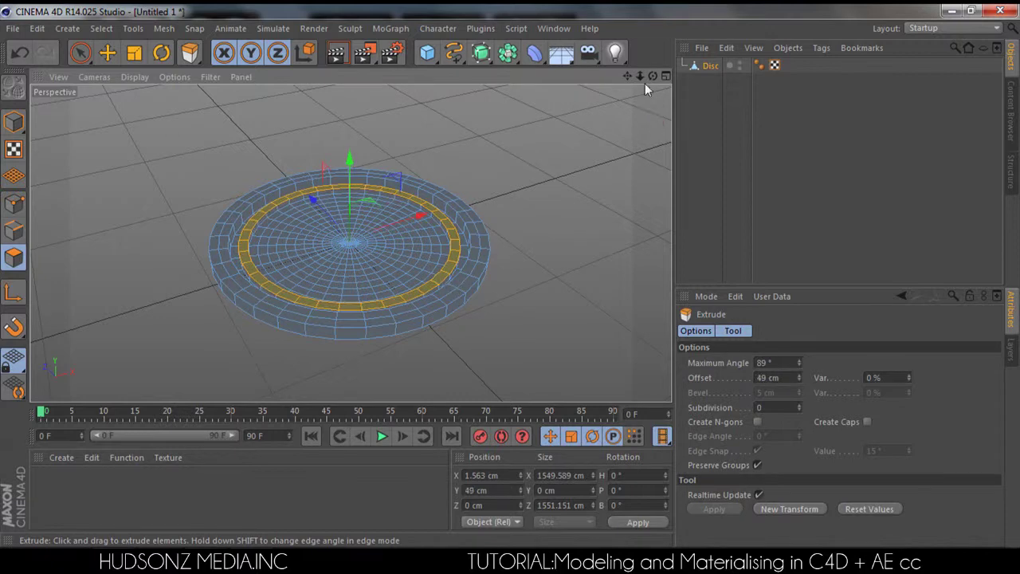
{"action": "mouse_move", "coordinate": [653, 76]}
{"action": "left_mouse_down"}
{"action": "mouse_move", "coordinate": [662, 100]}
{"action": "mouse_move", "coordinate": [659, 84]}
{"action": "left_mouse_up"}
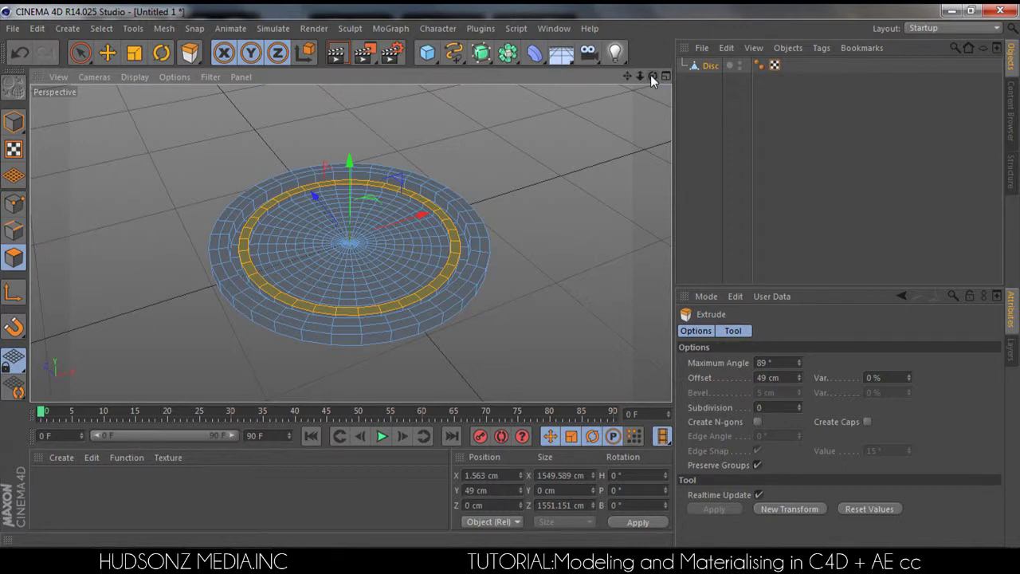
{"action": "left_click_drag", "start_coordinate": [651, 75], "coordinate": [658, 107]}
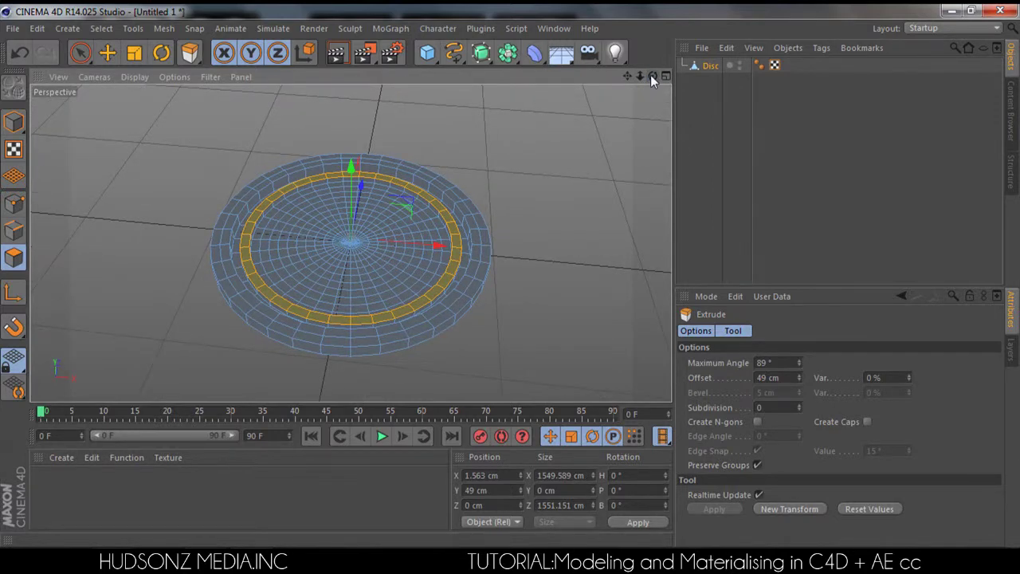
{"action": "mouse_move", "coordinate": [651, 75]}
{"action": "left_mouse_down"}
{"action": "mouse_move", "coordinate": [652, 91]}
{"action": "mouse_move", "coordinate": [652, 77]}
{"action": "left_mouse_up"}
{"action": "left_click", "coordinate": [14, 124]}
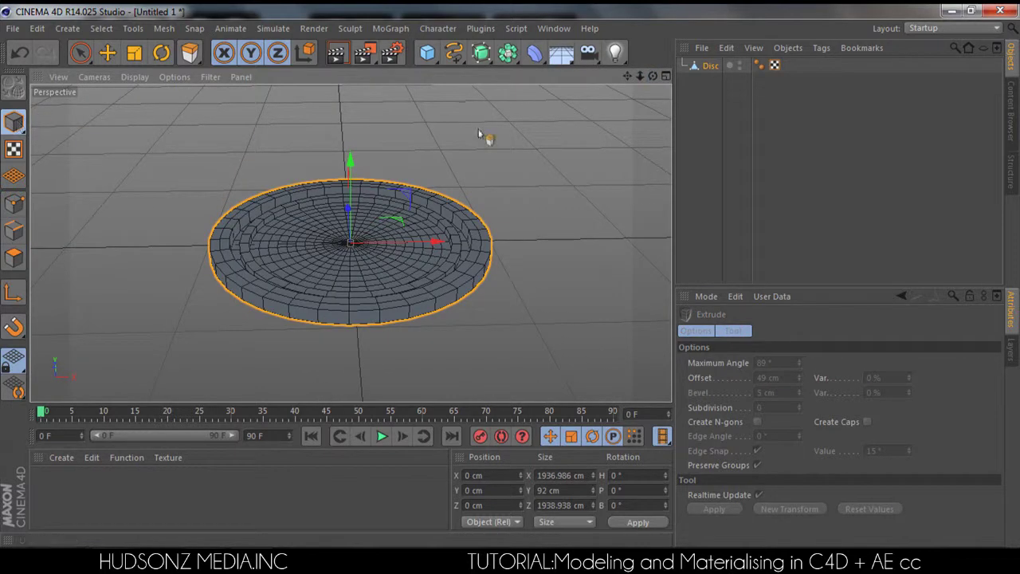
{"action": "left_click_drag", "start_coordinate": [654, 80], "coordinate": [645, 93]}
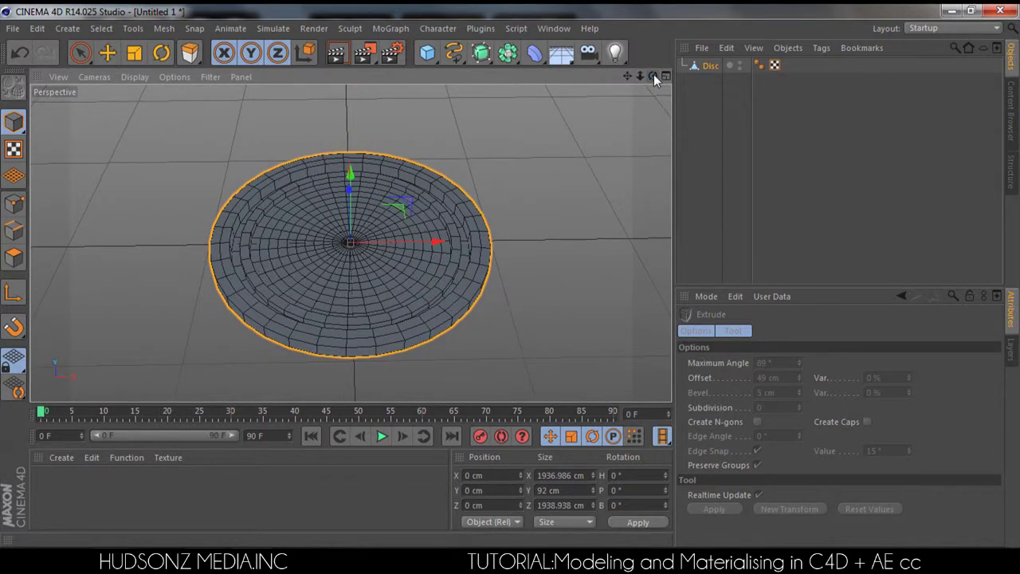
- Add a MoText object at the disc's centre and shift it along X to about -204 cm
{"action": "left_click", "coordinate": [393, 29]}
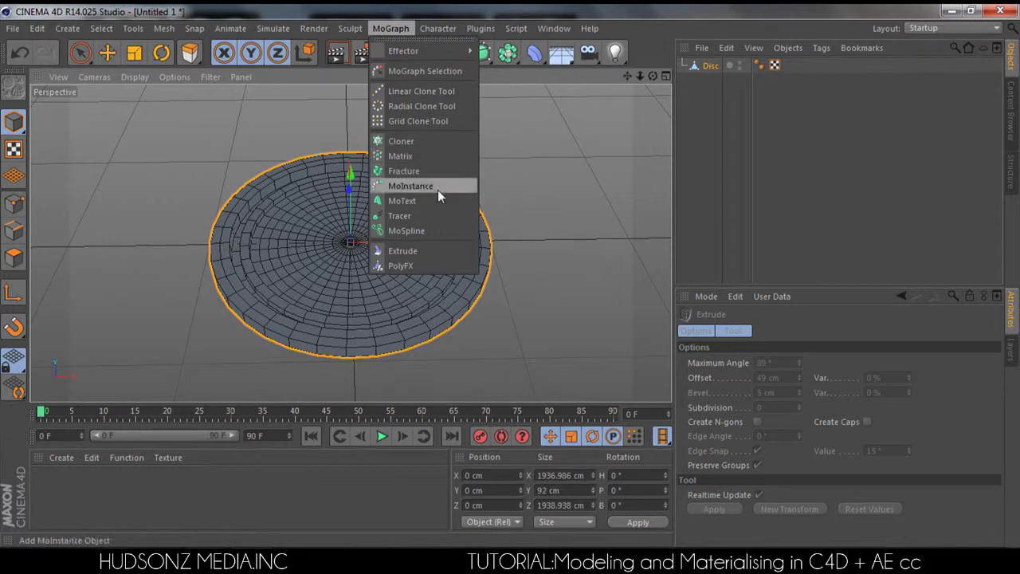
{"action": "left_click", "coordinate": [408, 201]}
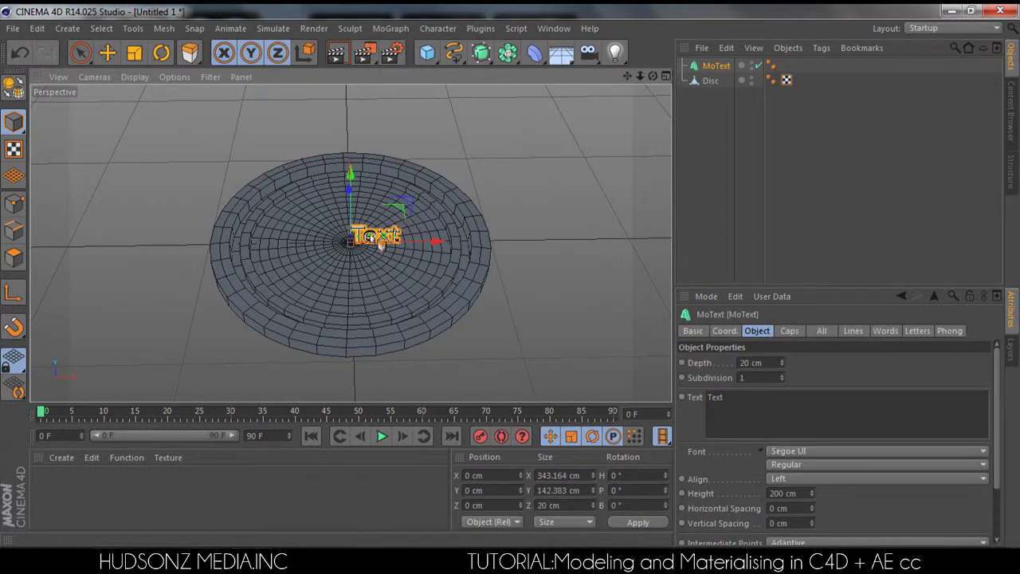
{"action": "scroll", "coordinate": [382, 240], "scroll_direction": "up", "scroll_amount": 8}
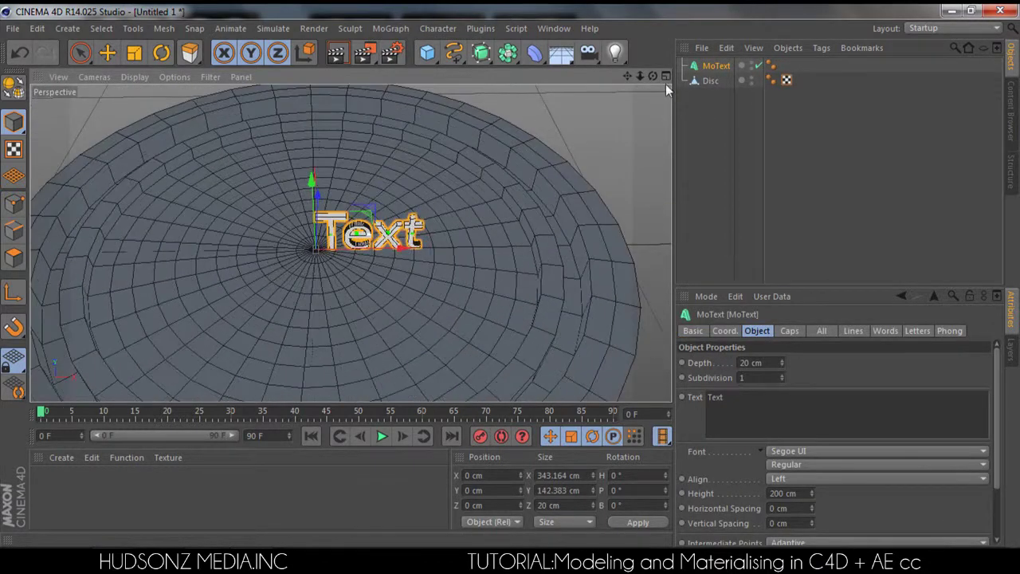
{"action": "mouse_move", "coordinate": [359, 231]}
{"action": "left_mouse_down", "text": "alt"}
{"action": "mouse_move", "coordinate": [360, 217]}
{"action": "mouse_move", "coordinate": [360, 237]}
{"action": "left_mouse_up", "text": "alt"}
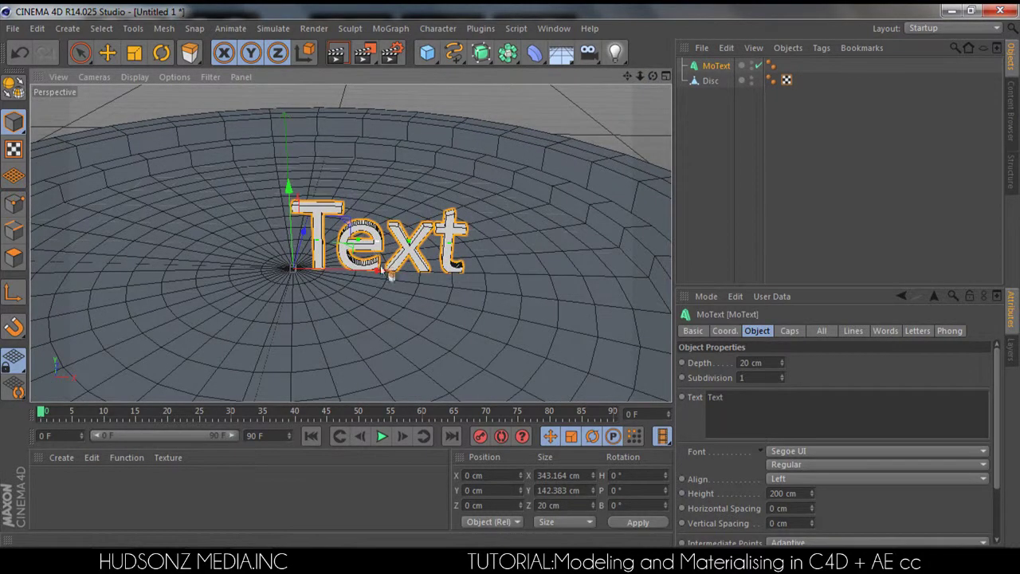
{"action": "left_click_drag", "start_coordinate": [382, 275], "coordinate": [305, 271]}
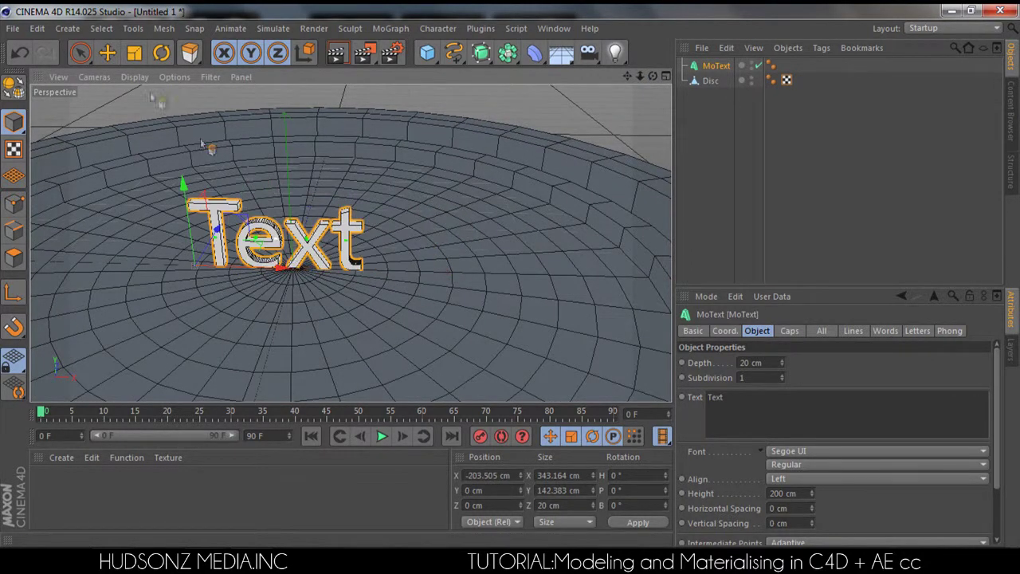
- Change the MoText wording to DOPE and set its font to Agency FB
{"action": "left_click", "coordinate": [107, 53]}
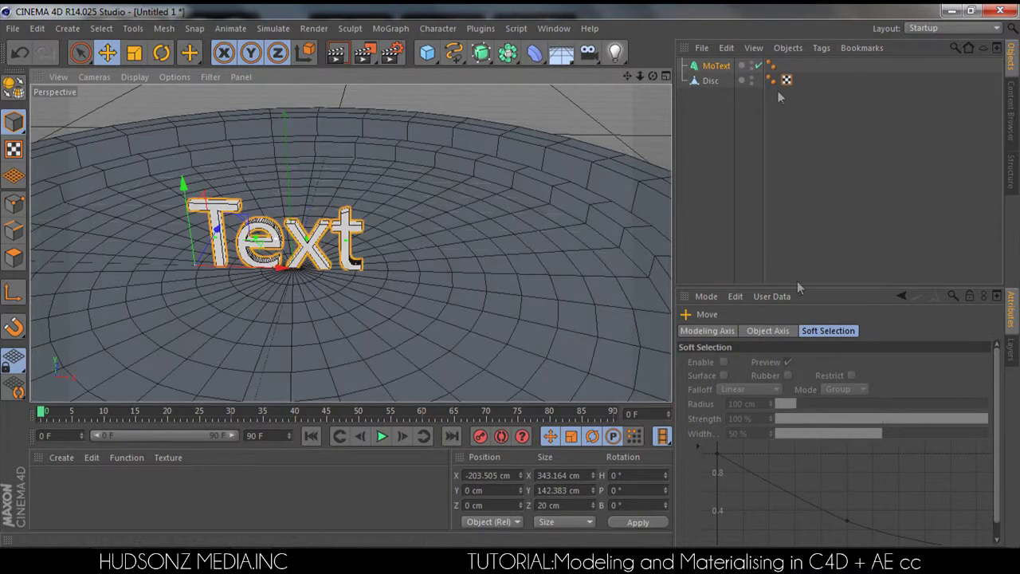
{"action": "left_click", "coordinate": [699, 70]}
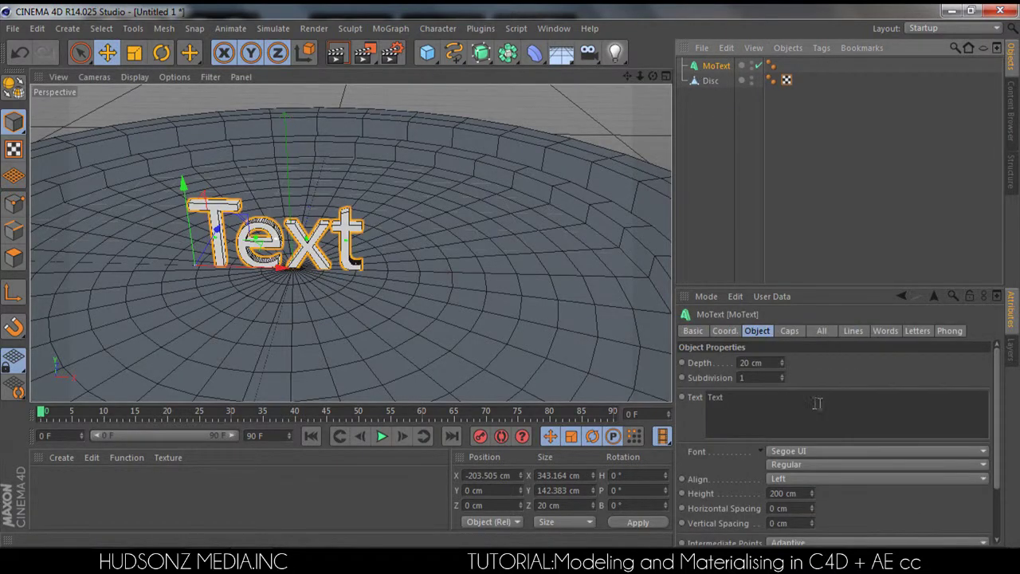
{"action": "double_click", "coordinate": [817, 403]}
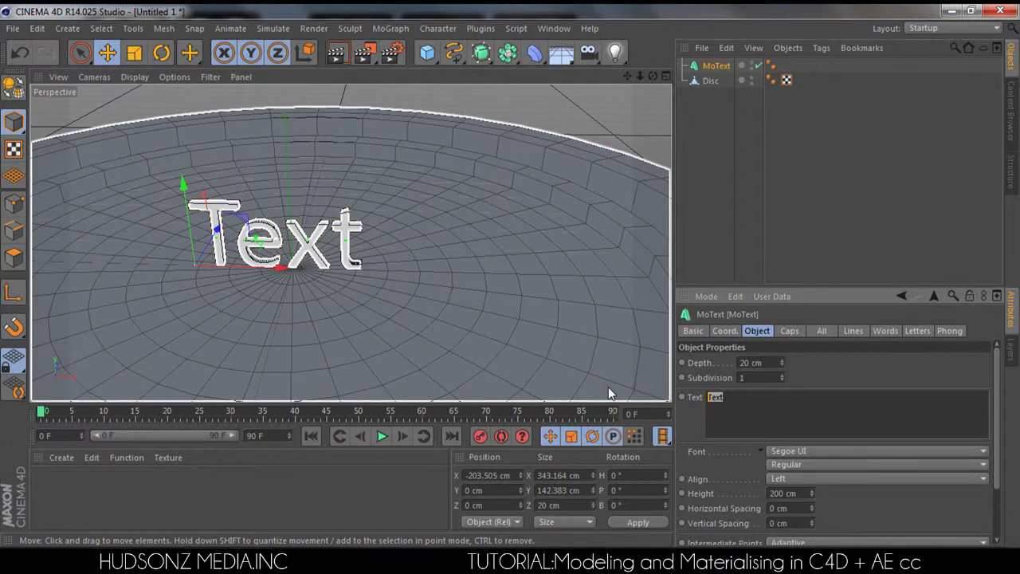
{"action": "type", "text": "DOPE"}
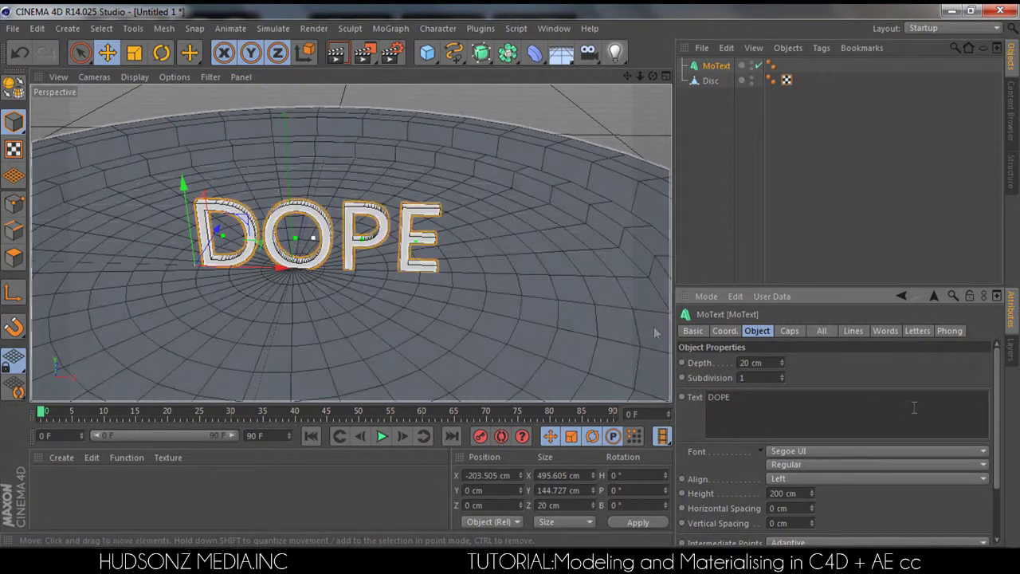
{"action": "left_click", "coordinate": [861, 451]}
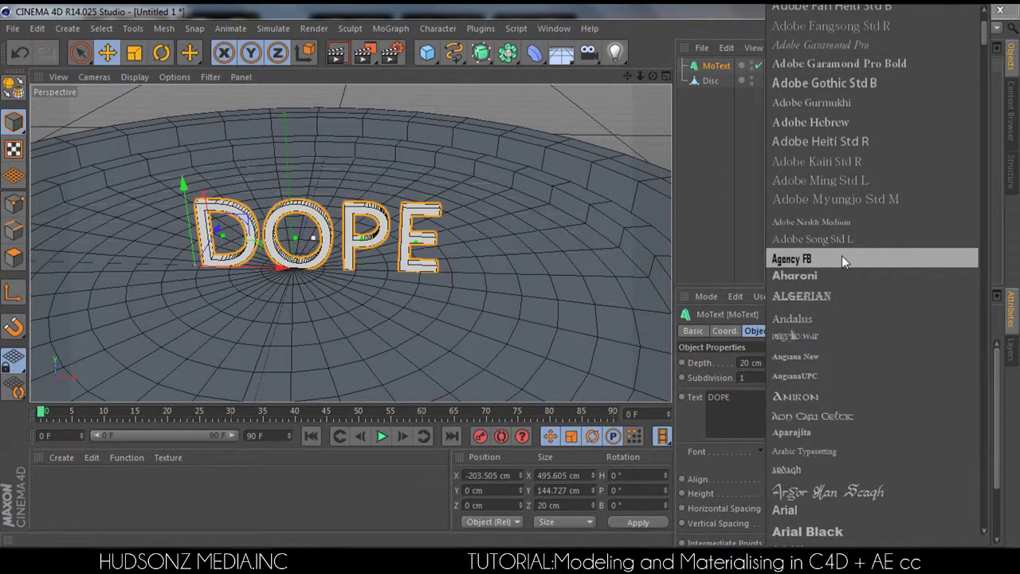
{"action": "left_click", "coordinate": [842, 258]}
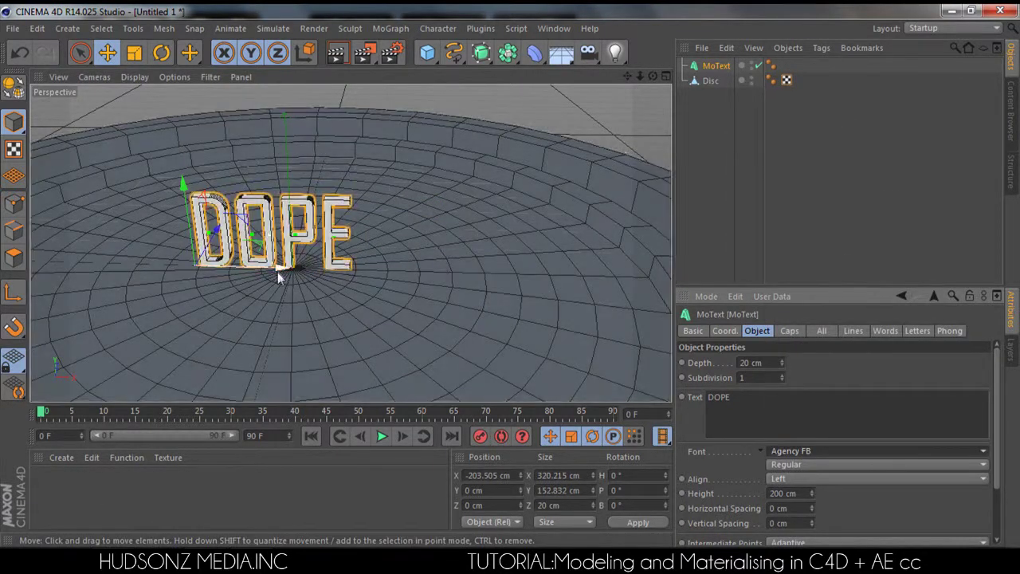
- Move the DOPE text along X to about -96 cm to centre it on the disc
{"action": "left_click_drag", "start_coordinate": [277, 272], "coordinate": [332, 278]}
{"action": "scroll", "coordinate": [311, 230], "scroll_direction": "up", "scroll_amount": 2}
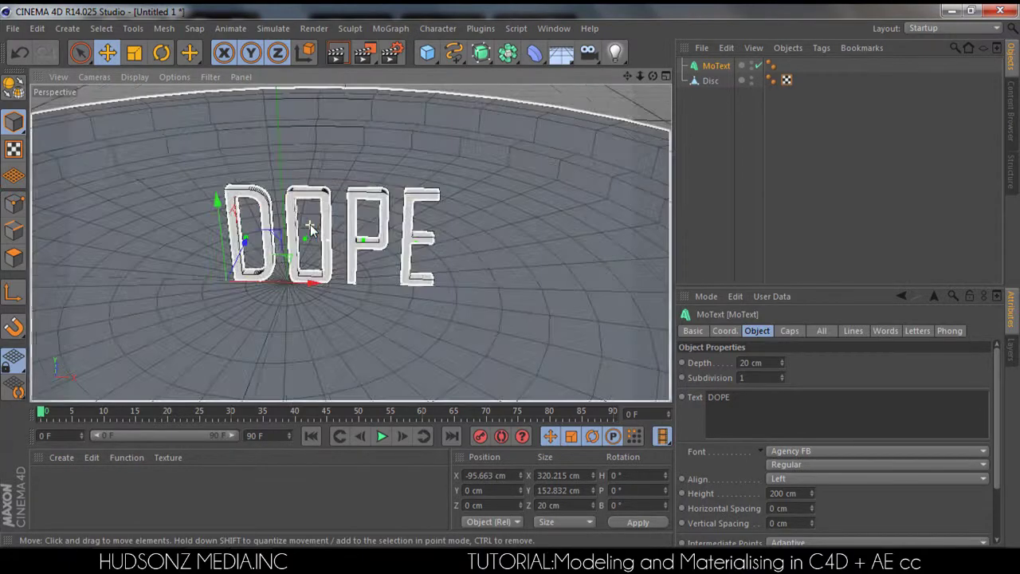
{"action": "scroll", "coordinate": [326, 221], "scroll_direction": "up", "scroll_amount": 2}
{"action": "scroll", "coordinate": [365, 205], "scroll_direction": "down", "scroll_amount": 3}
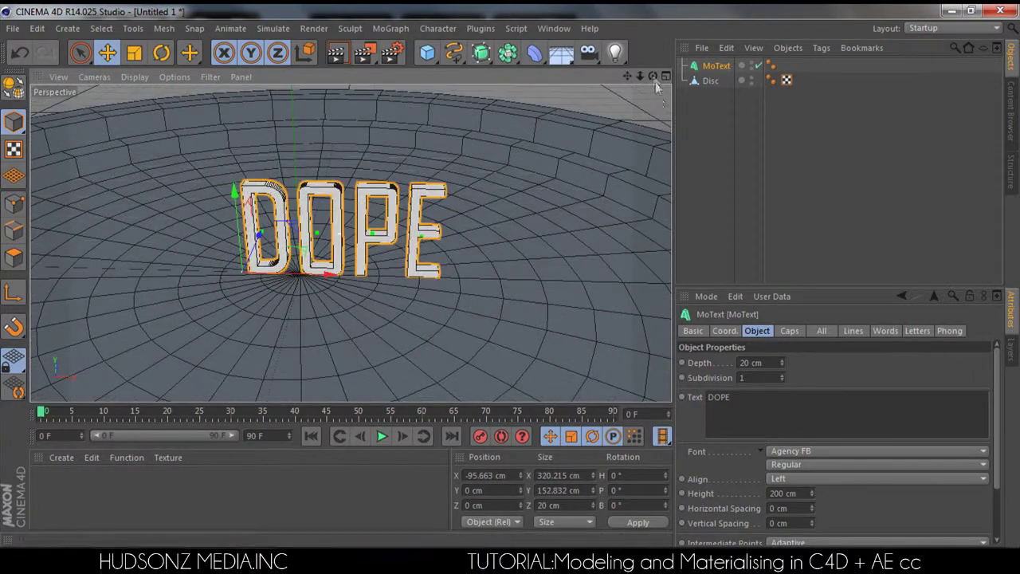
- Set the extrusion depth of the DOPE text to 40 cm
{"action": "mouse_move", "coordinate": [653, 76]}
{"action": "left_mouse_down"}
{"action": "mouse_move", "coordinate": [621, 79]}
{"action": "mouse_move", "coordinate": [645, 78]}
{"action": "left_mouse_up"}
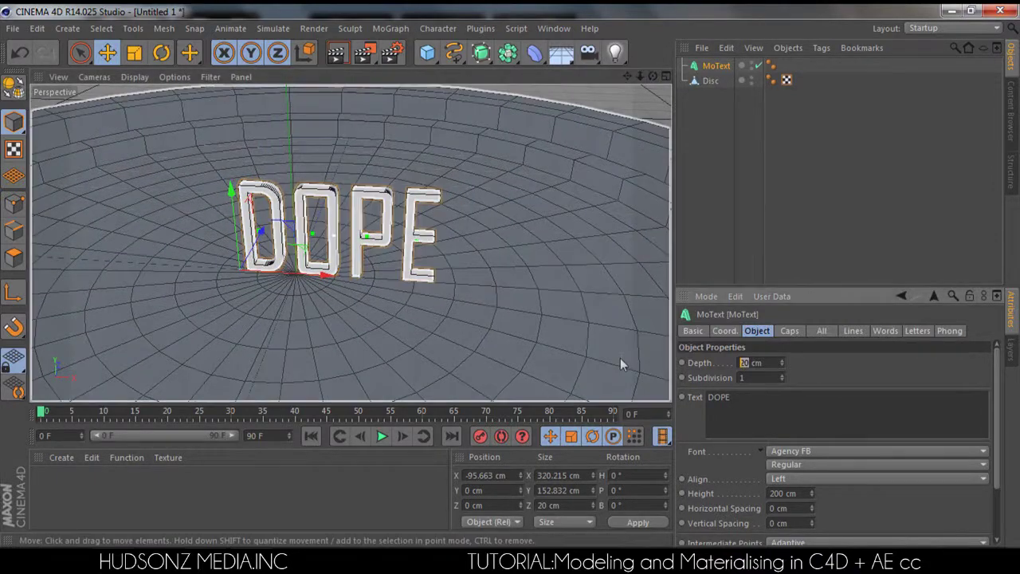
{"action": "type", "text": "40"}
{"action": "key", "text": "Return"}
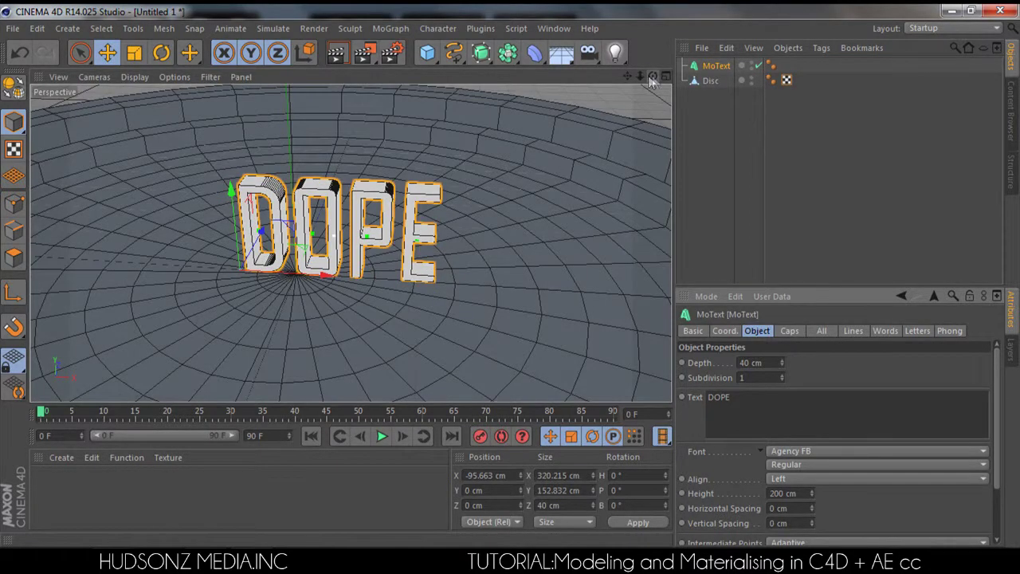
- Set both the start and end caps of the DOPE text to Fillet Cap
{"action": "mouse_move", "coordinate": [653, 76]}
{"action": "left_mouse_down"}
{"action": "mouse_move", "coordinate": [638, 48]}
{"action": "mouse_move", "coordinate": [614, 48]}
{"action": "mouse_move", "coordinate": [650, 80]}
{"action": "mouse_move", "coordinate": [630, 87]}
{"action": "mouse_move", "coordinate": [648, 75]}
{"action": "left_mouse_up"}
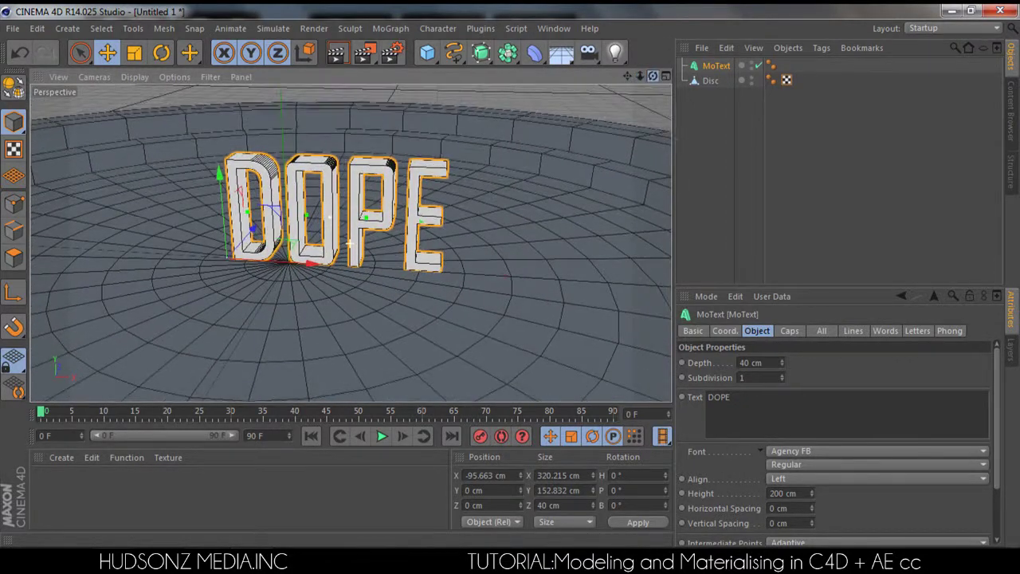
{"action": "left_click", "coordinate": [789, 330]}
{"action": "left_click", "coordinate": [797, 363]}
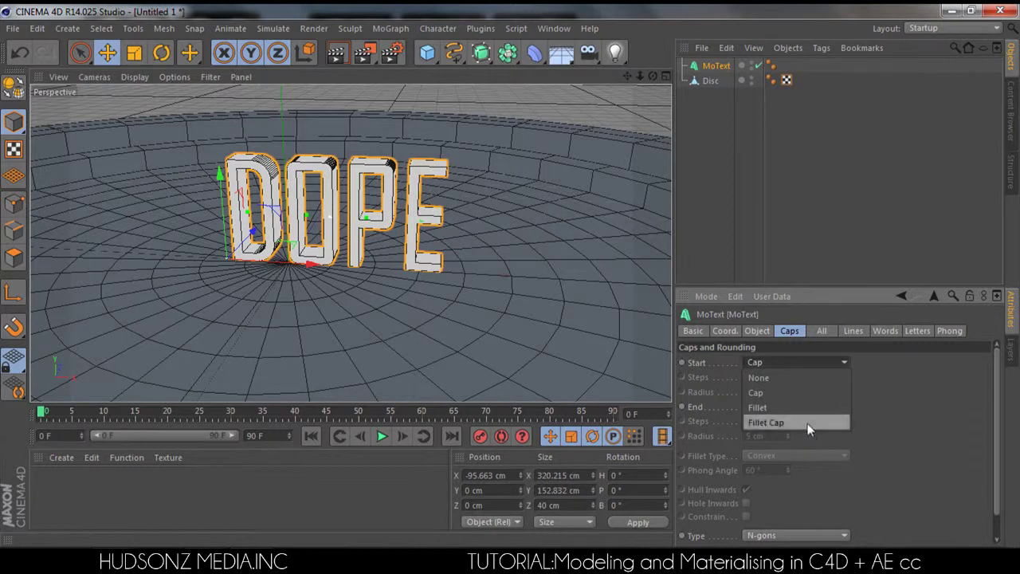
{"action": "left_click", "coordinate": [809, 424]}
{"action": "left_click", "coordinate": [792, 405]}
{"action": "left_click", "coordinate": [812, 467]}
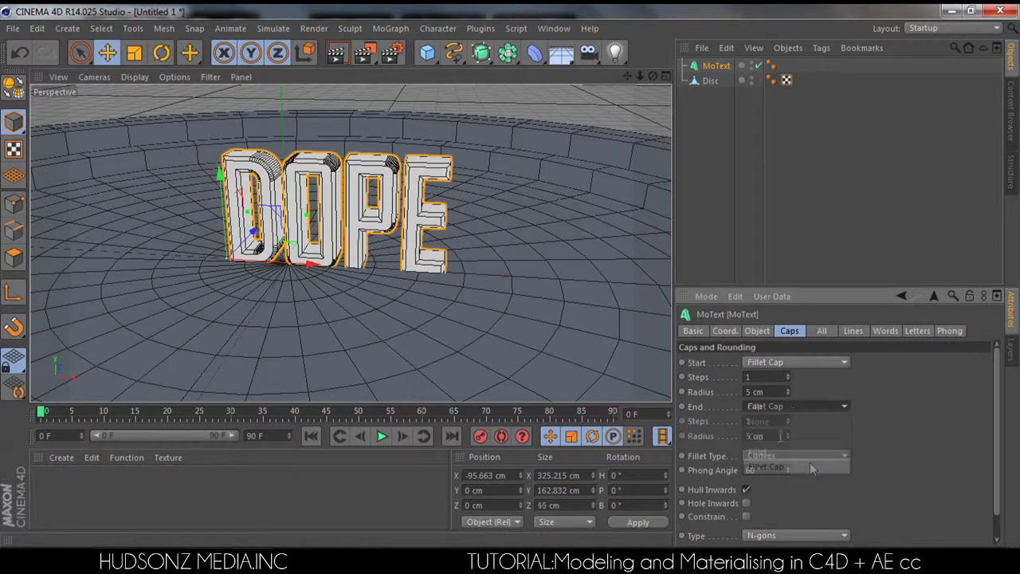
- Reduce the start and end fillet radius of the DOPE text to 2 cm each, then deselect the object
{"action": "left_click", "coordinate": [787, 395]}
{"action": "left_click", "coordinate": [786, 395]}
{"action": "left_click", "coordinate": [787, 394]}
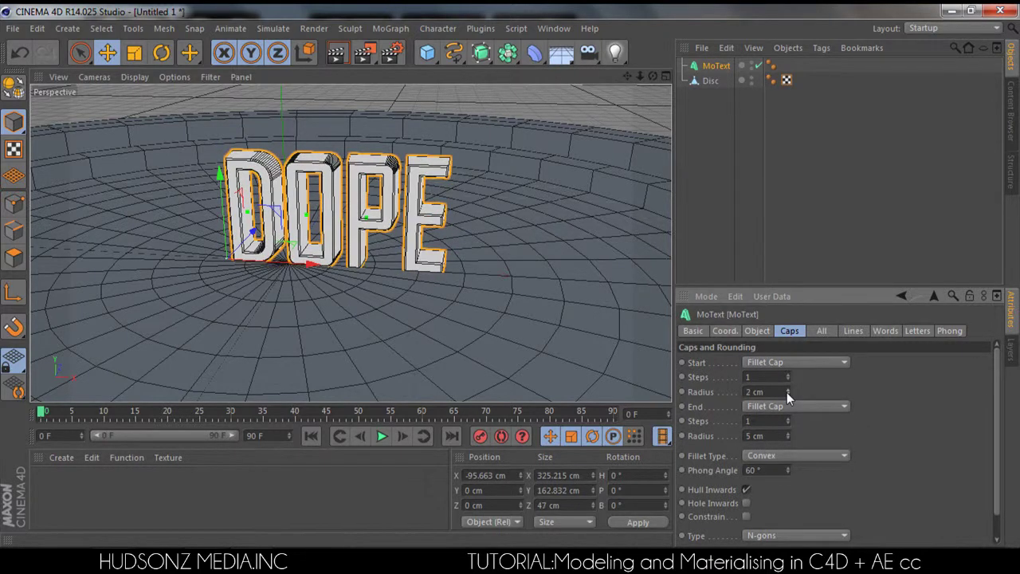
{"action": "left_click", "coordinate": [788, 438]}
{"action": "left_click", "coordinate": [788, 438]}
{"action": "left_click", "coordinate": [788, 439]}
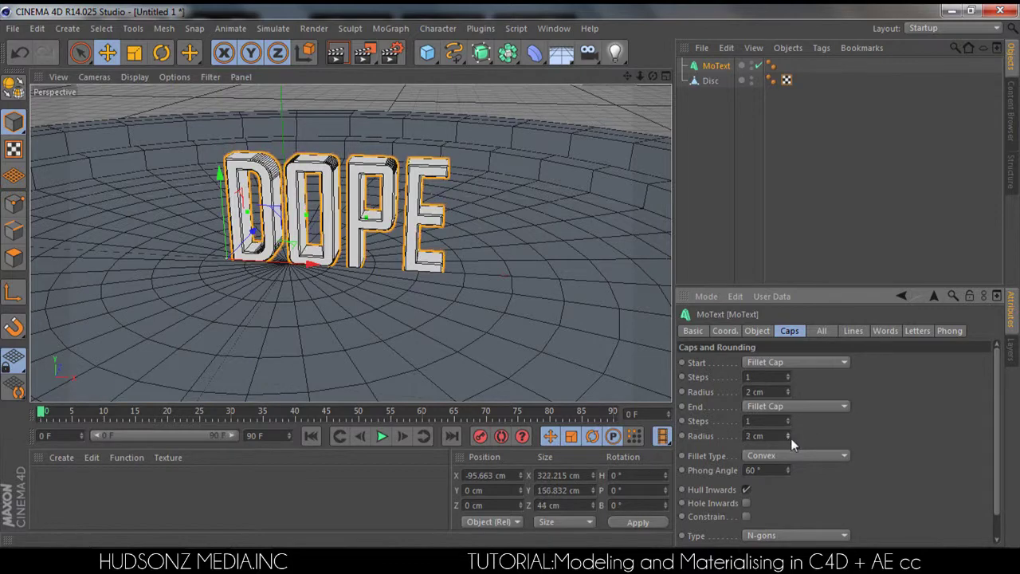
{"action": "left_click", "coordinate": [750, 210]}
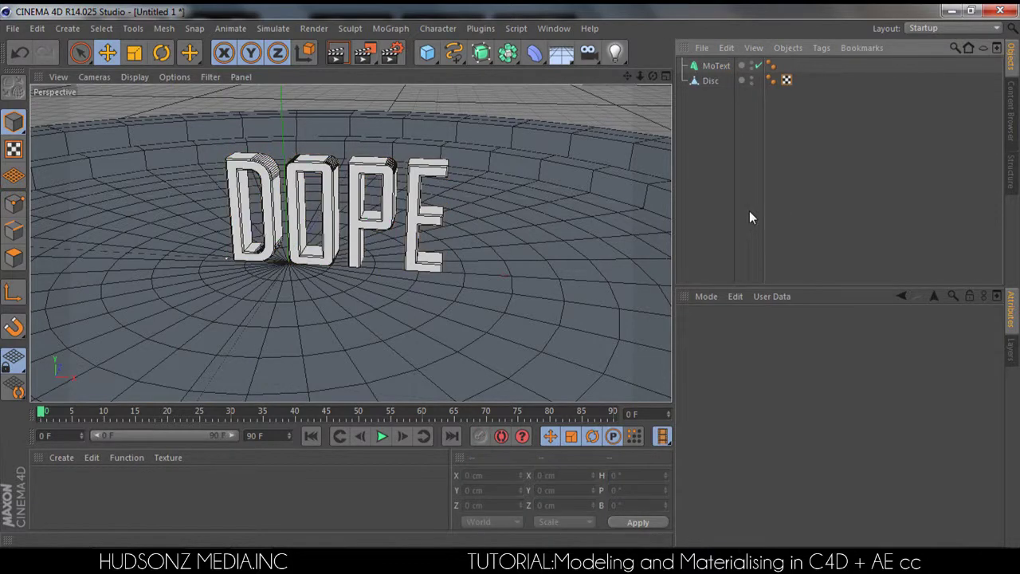
- Render the scene to the Picture Viewer, inspect the whole image at 61% zoom, and close the viewer
{"action": "left_click_drag", "start_coordinate": [653, 76], "coordinate": [617, 132]}
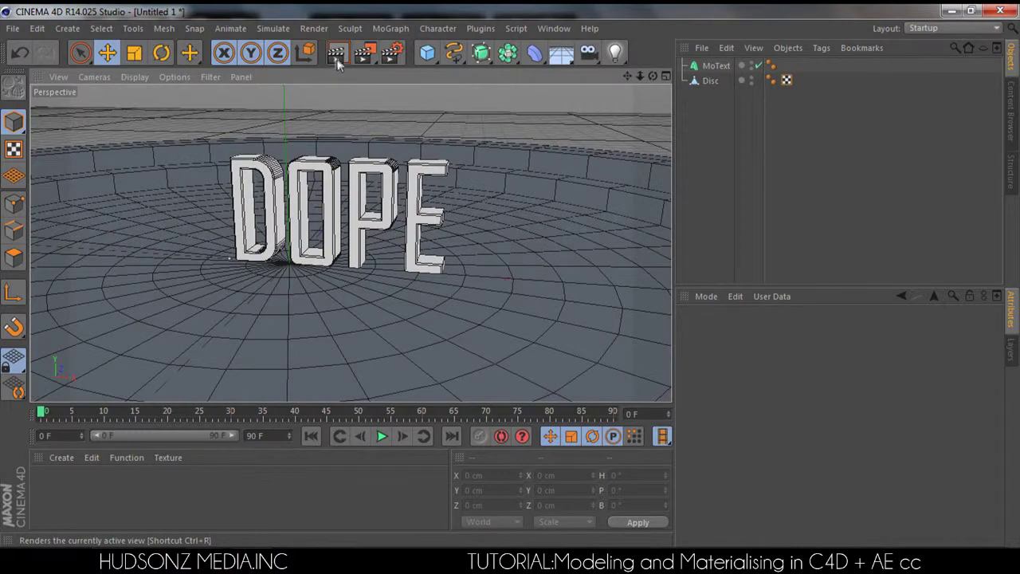
{"action": "left_click", "coordinate": [363, 52]}
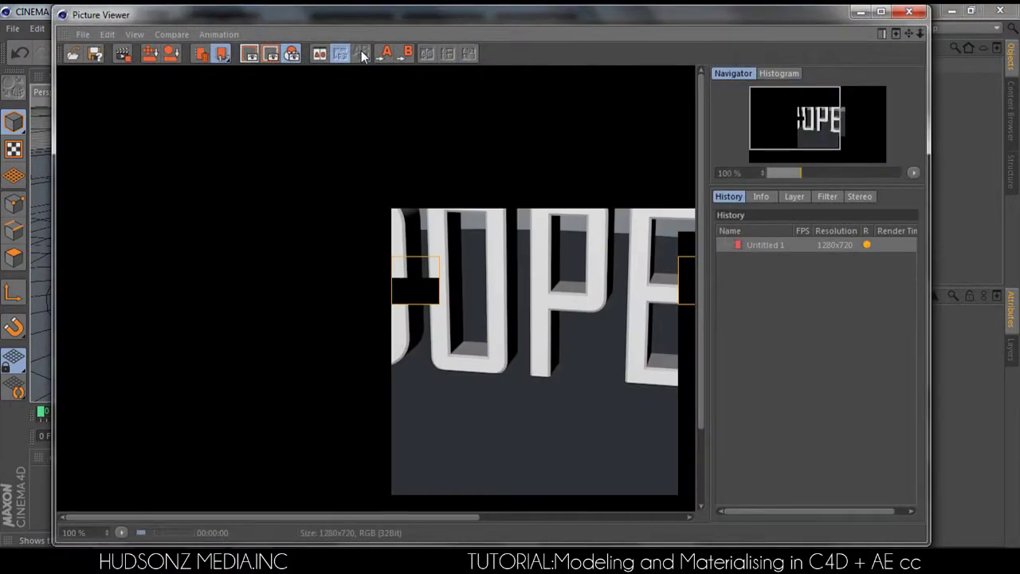
{"action": "left_click_drag", "start_coordinate": [813, 173], "coordinate": [794, 177]}
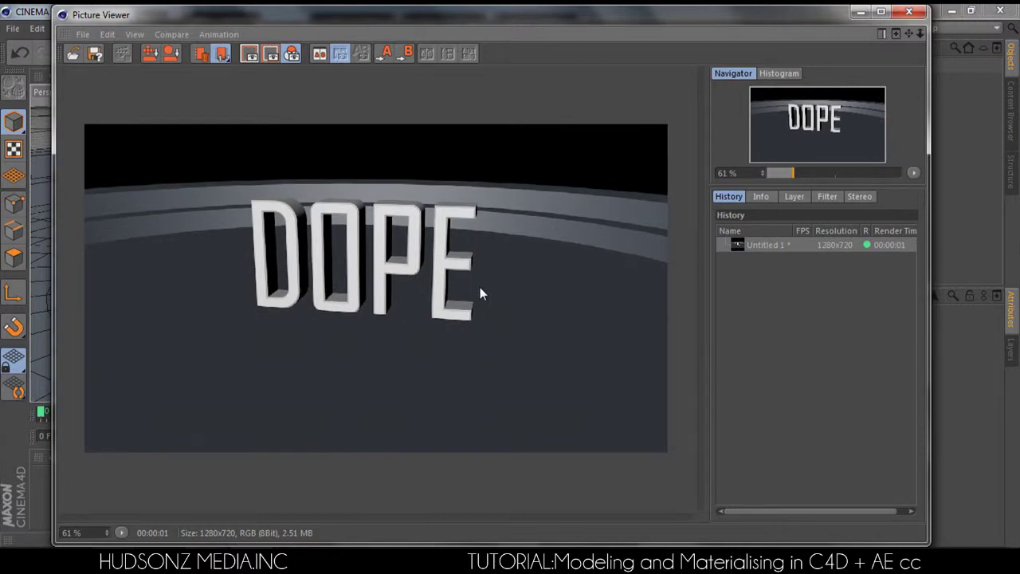
{"action": "left_click", "coordinate": [906, 13]}
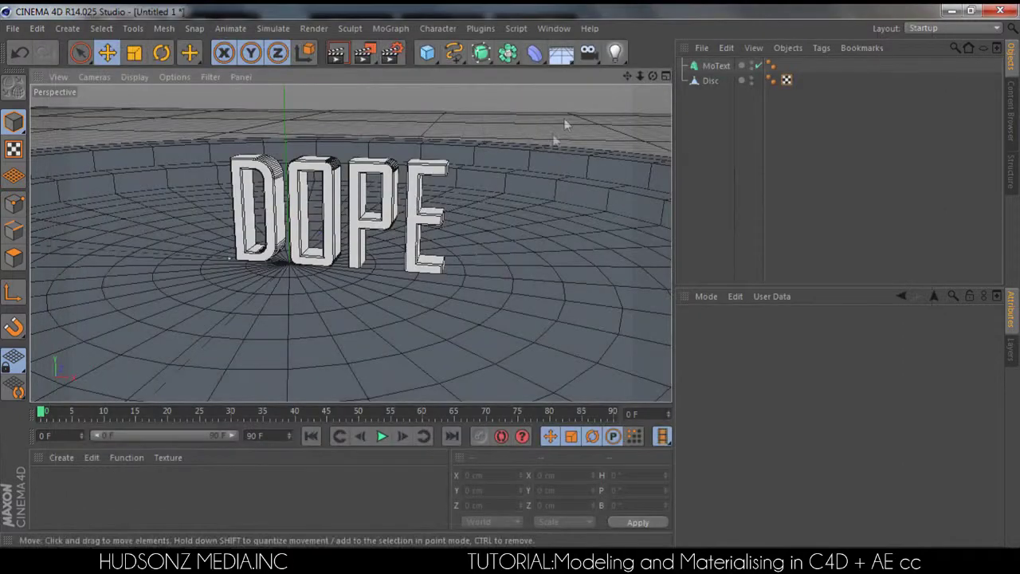
- Create a new default material for the DOPE text scene
{"action": "mouse_move", "coordinate": [653, 76]}
{"action": "left_mouse_down"}
{"action": "mouse_move", "coordinate": [673, 82]}
{"action": "mouse_move", "coordinate": [695, 70]}
{"action": "mouse_move", "coordinate": [642, 58]}
{"action": "mouse_move", "coordinate": [674, 60]}
{"action": "mouse_move", "coordinate": [641, 94]}
{"action": "mouse_move", "coordinate": [650, 83]}
{"action": "left_mouse_up"}
{"action": "left_click", "coordinate": [665, 238]}
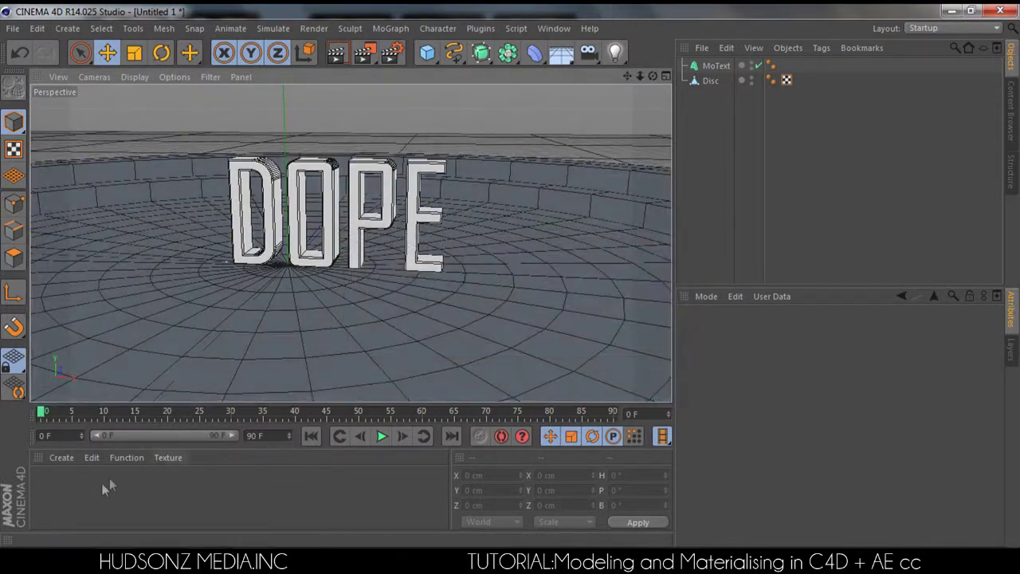
{"action": "left_click", "coordinate": [58, 490]}
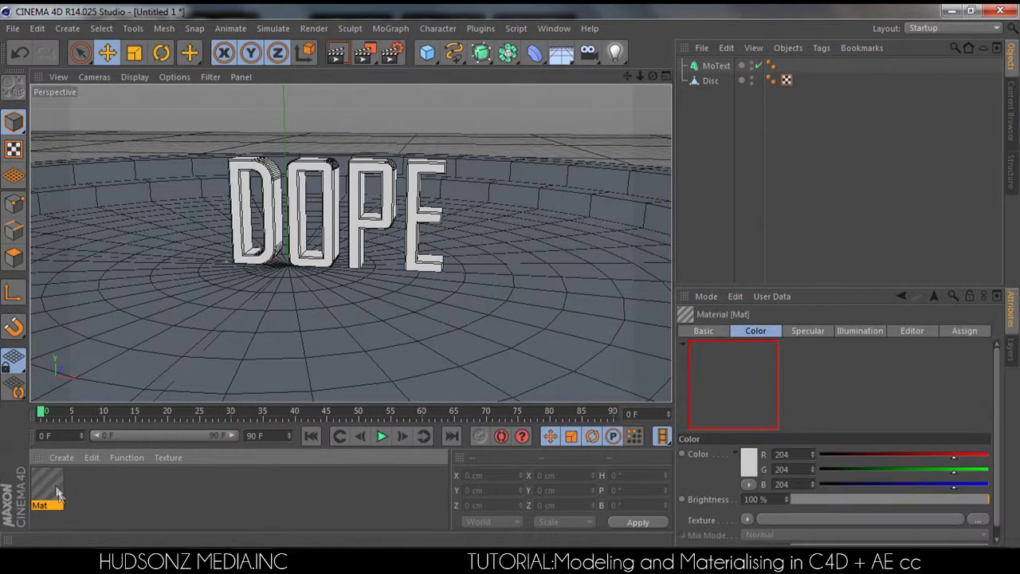
{"action": "left_click", "coordinate": [615, 53]}
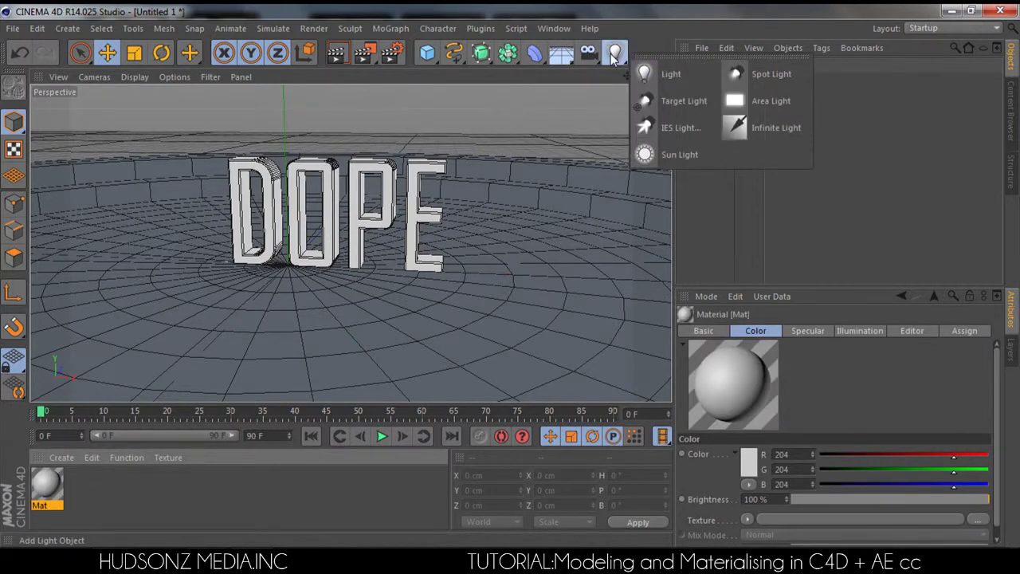
{"action": "left_click", "coordinate": [590, 57]}
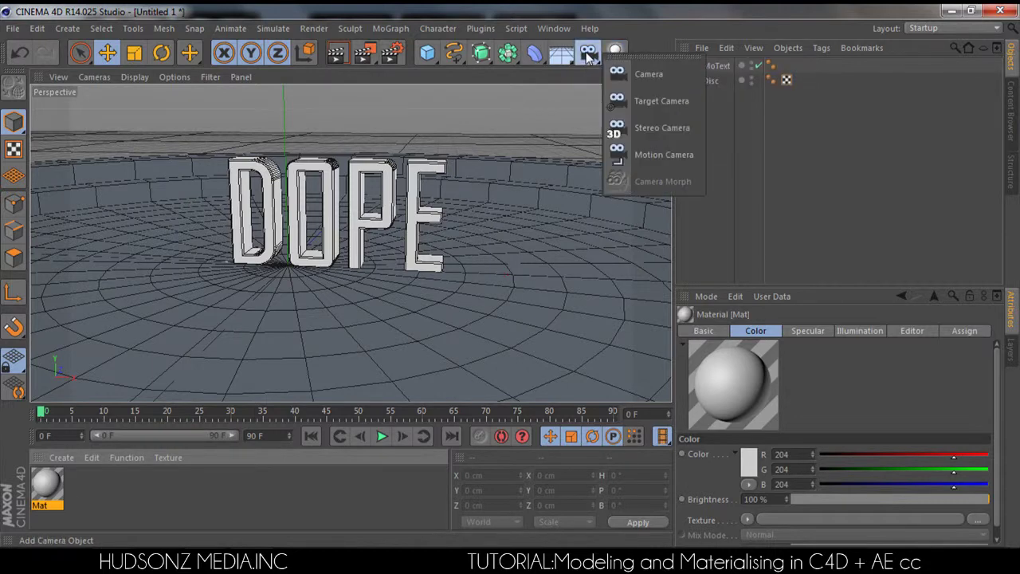
- Add a Sky object to the scene
{"action": "left_click", "coordinate": [563, 54]}
{"action": "left_click", "coordinate": [610, 99]}
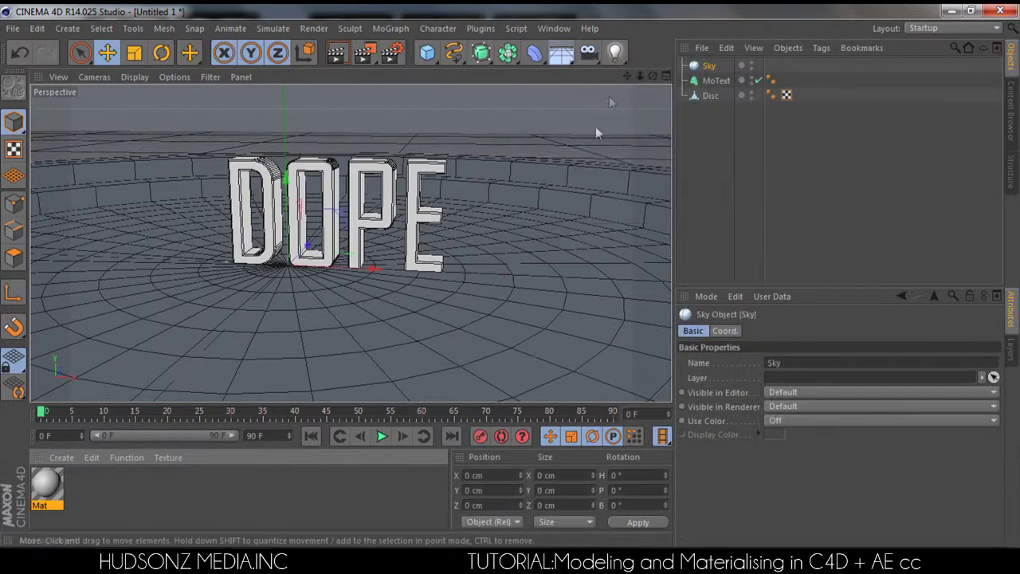
- Start loading an image as the material's color texture and browse to Video Essentials > HDRI Images on Local Disk (D:)
{"action": "double_click", "coordinate": [48, 486]}
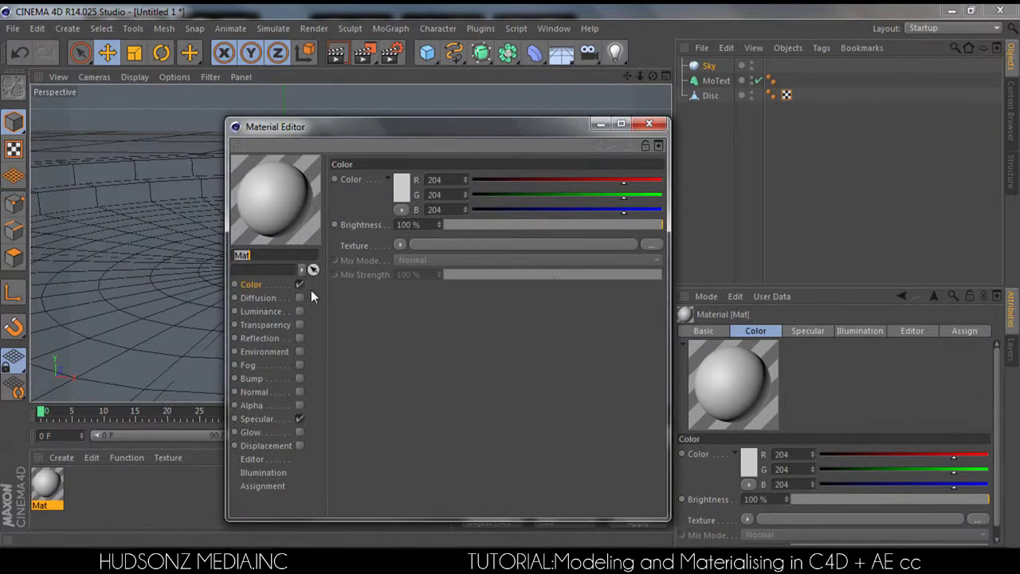
{"action": "left_click", "coordinate": [264, 286]}
{"action": "left_click", "coordinate": [649, 245]}
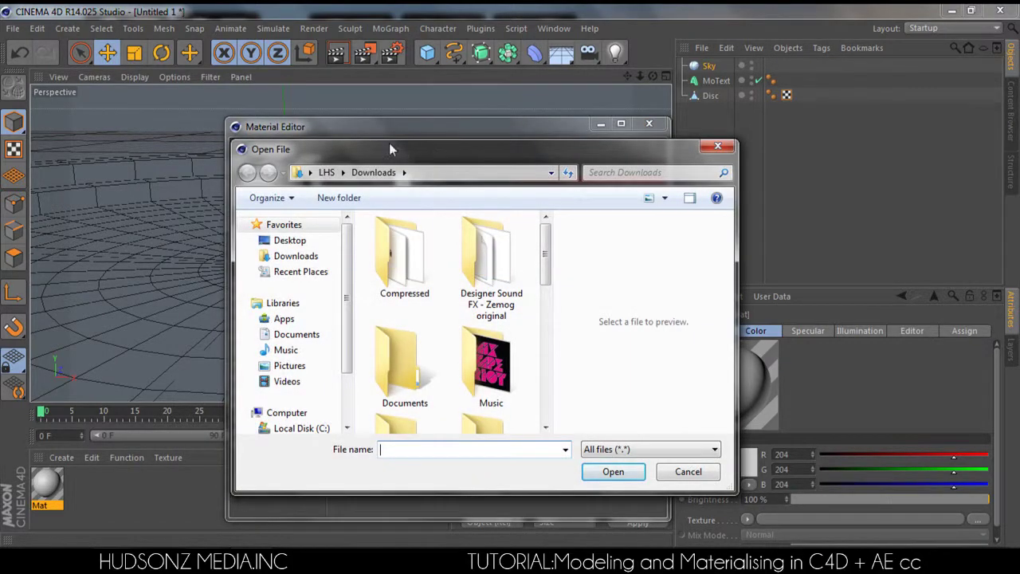
{"action": "left_click_drag", "start_coordinate": [389, 142], "coordinate": [317, 118]}
{"action": "scroll", "coordinate": [221, 351], "scroll_direction": "down", "scroll_amount": 2}
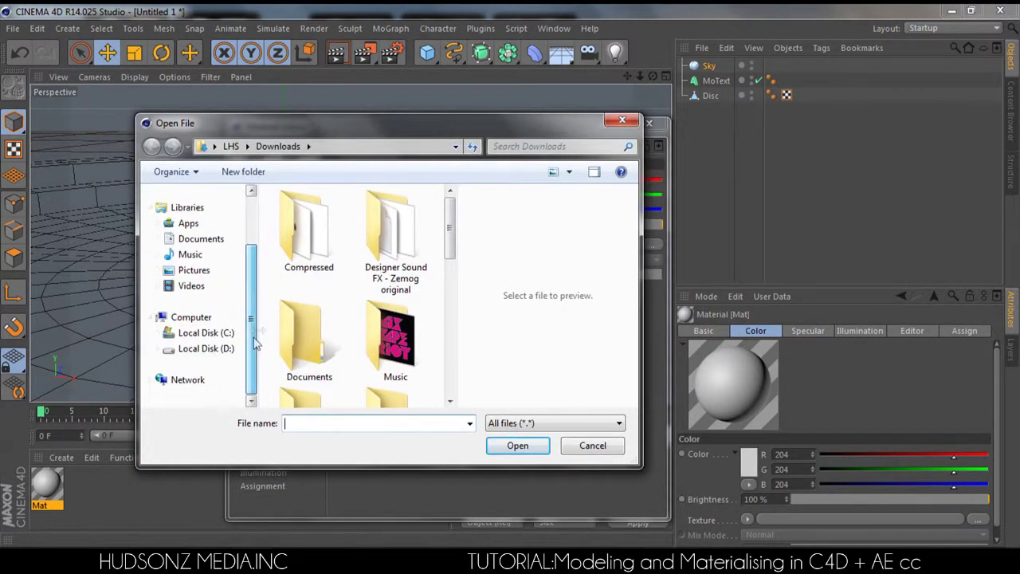
{"action": "left_click", "coordinate": [220, 351]}
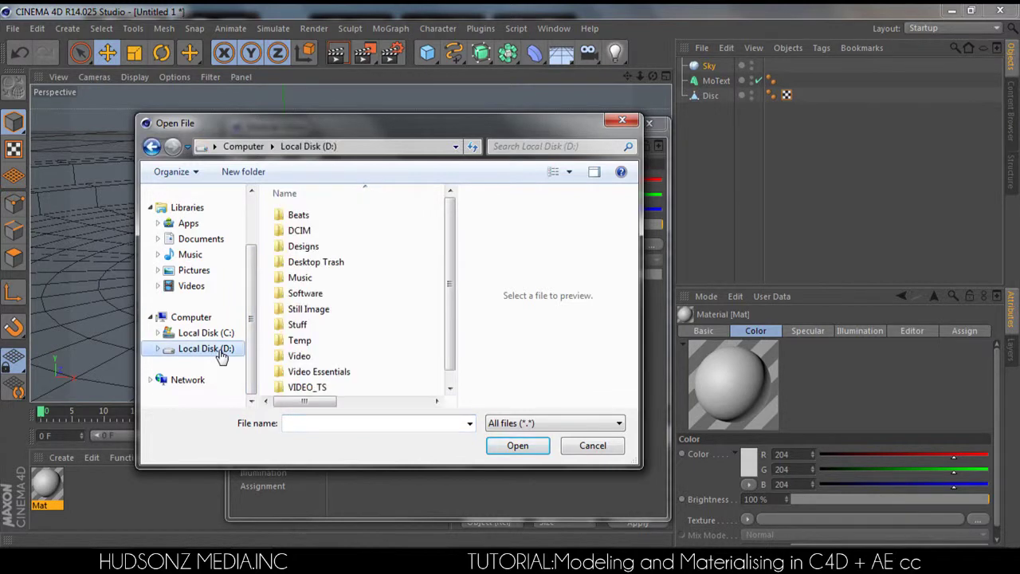
{"action": "scroll", "coordinate": [358, 363], "scroll_direction": "down", "scroll_amount": 1}
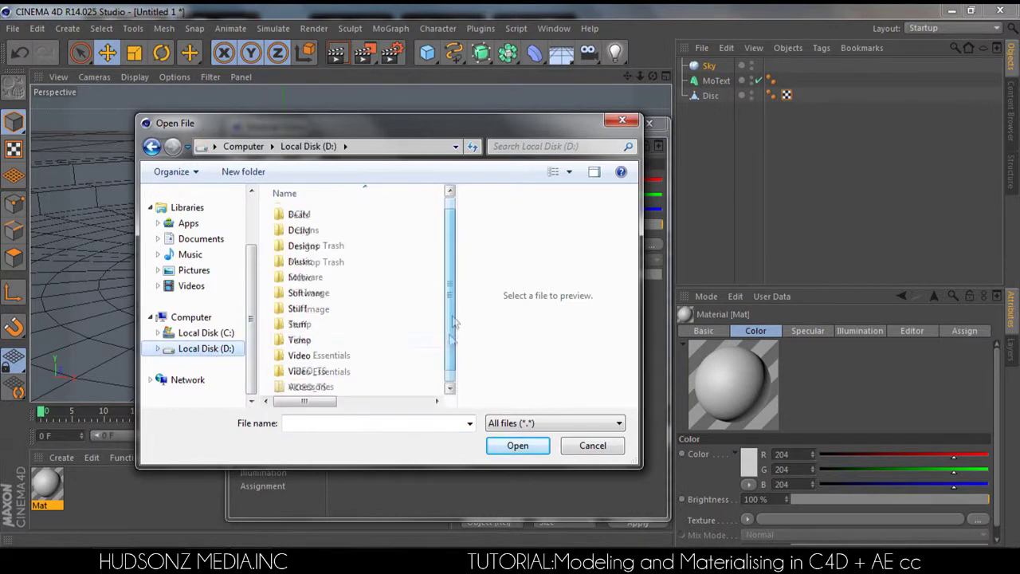
{"action": "double_click", "coordinate": [323, 355]}
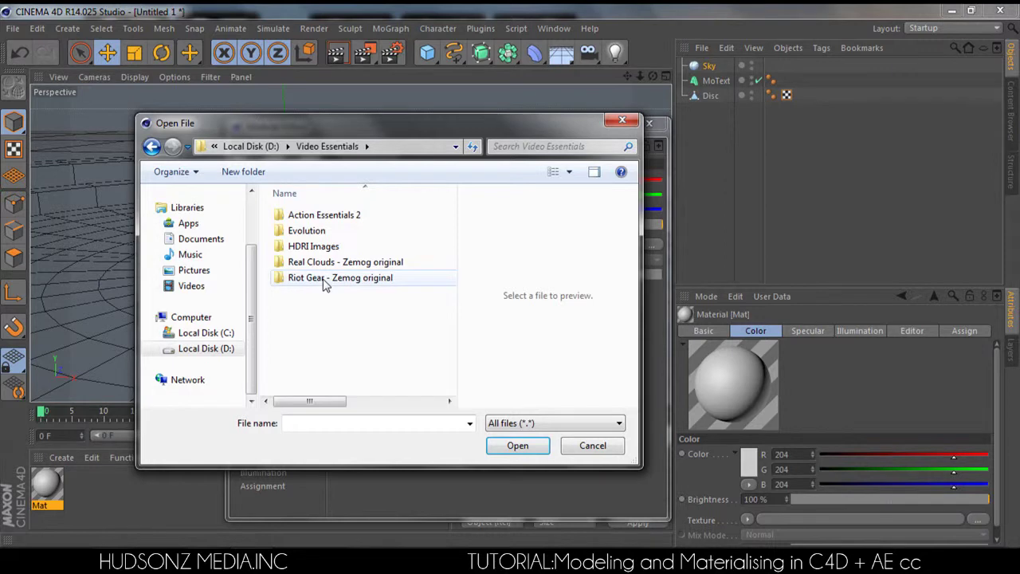
{"action": "double_click", "coordinate": [322, 247]}
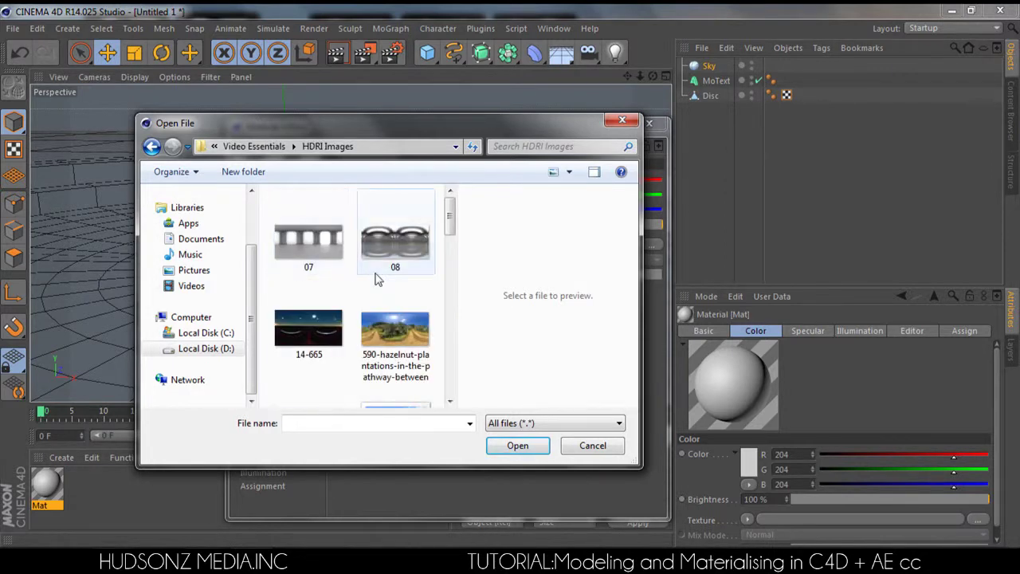
- Load the DS360_015_Tonemapped image as the color texture and create a copy of it at the project location
{"action": "left_click", "coordinate": [398, 336]}
{"action": "scroll", "coordinate": [398, 327], "scroll_direction": "down", "scroll_amount": 3}
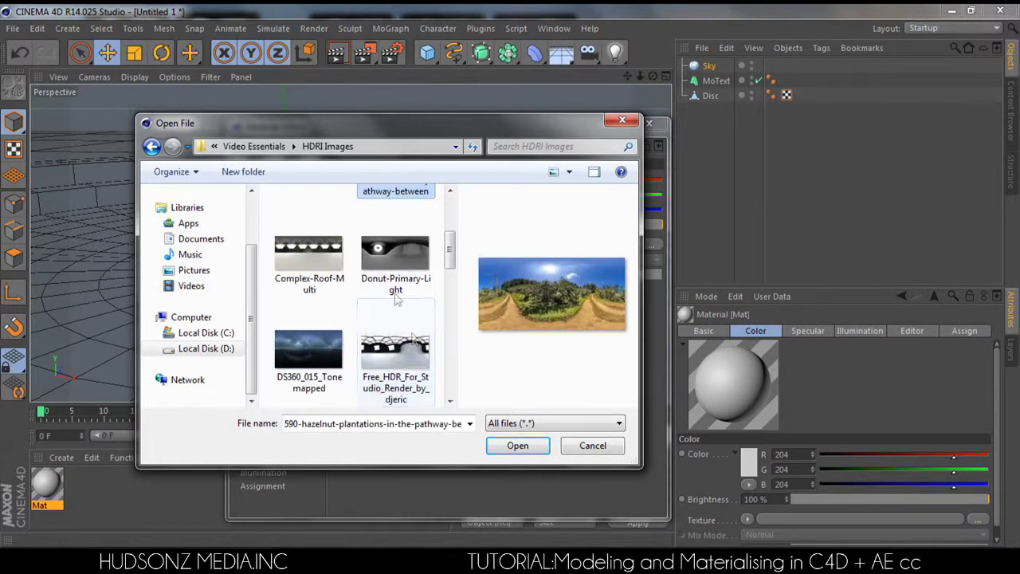
{"action": "left_click", "coordinate": [308, 351]}
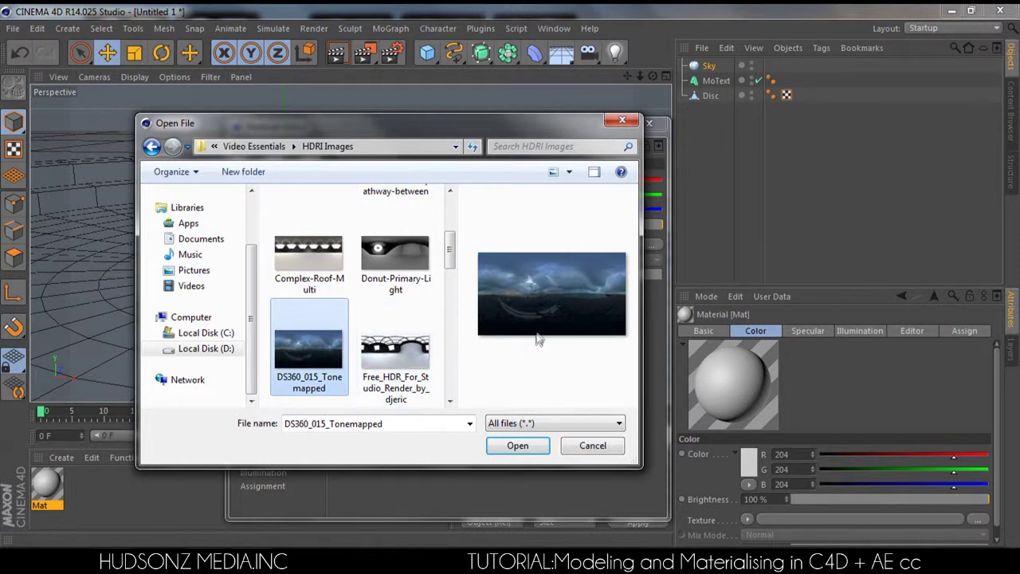
{"action": "left_click", "coordinate": [516, 447]}
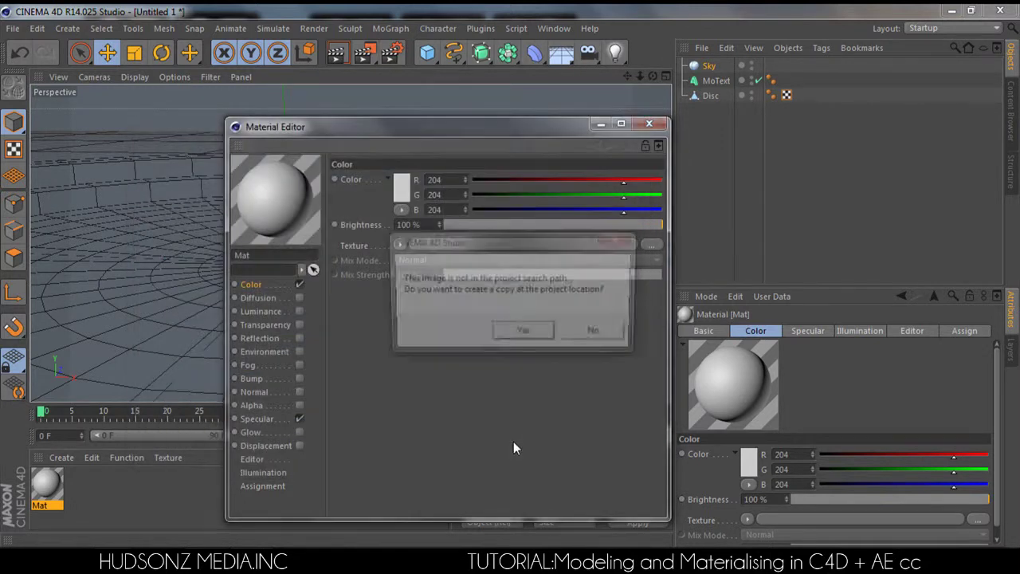
{"action": "left_click", "coordinate": [525, 334]}
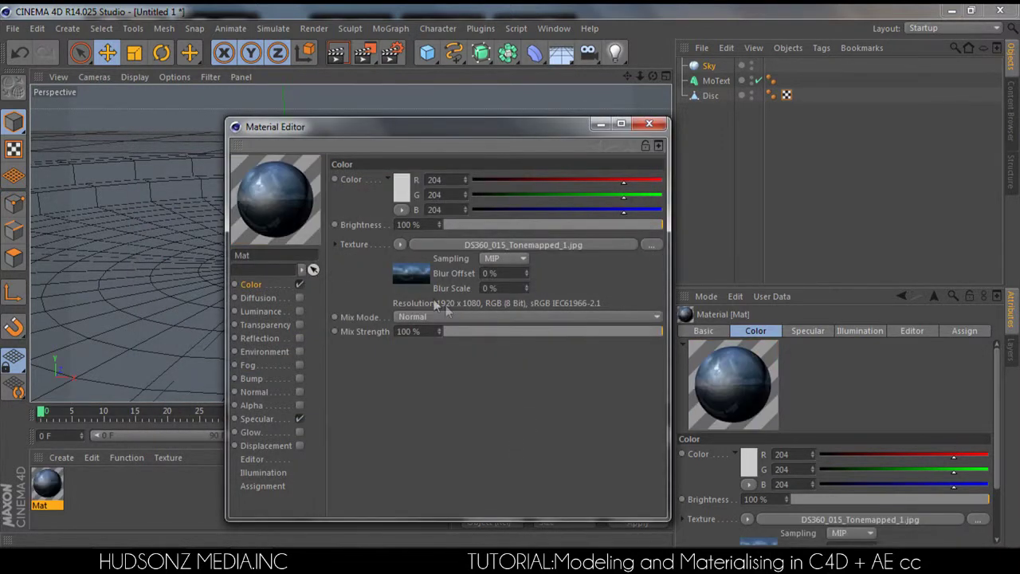
- Turn off the cloudy sky material's Specular channel and apply the material to the Sky object
{"action": "left_click", "coordinate": [300, 419]}
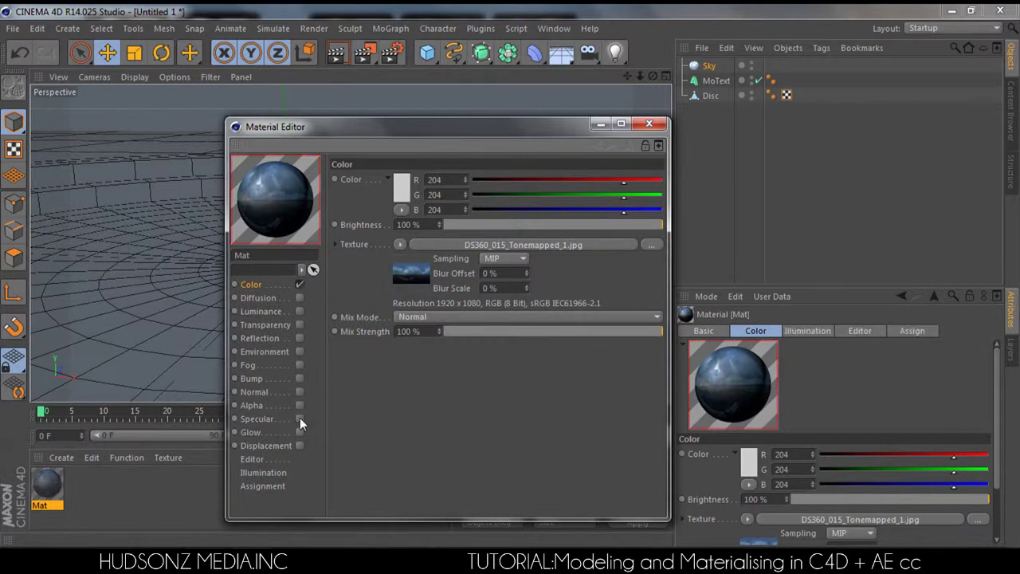
{"action": "left_click", "coordinate": [649, 124]}
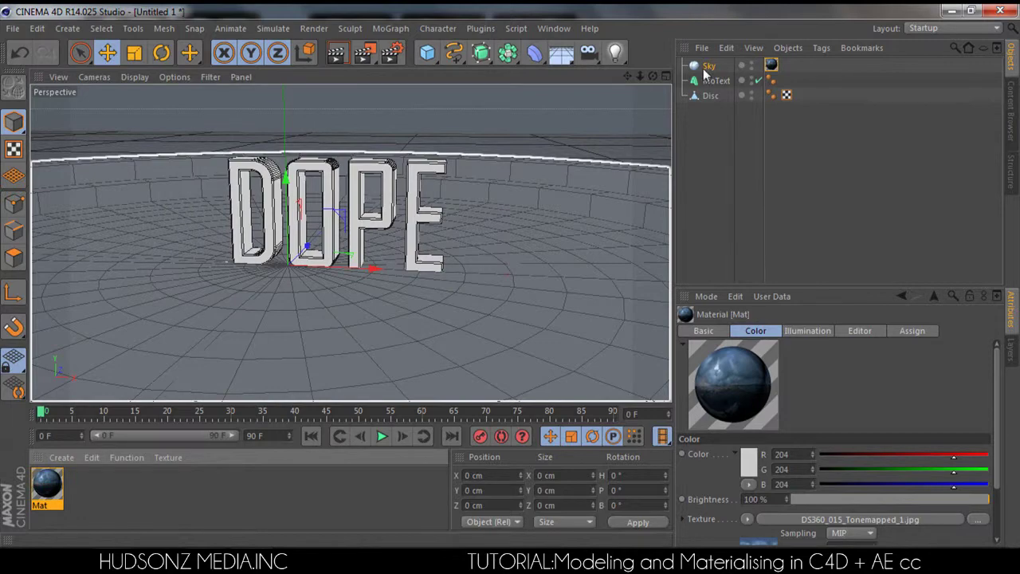
- Render the active view to preview the DOPE text against the textured sky
{"action": "mouse_move", "coordinate": [653, 77]}
{"action": "left_mouse_down"}
{"action": "mouse_move", "coordinate": [614, 69]}
{"action": "mouse_move", "coordinate": [660, 80]}
{"action": "mouse_move", "coordinate": [647, 75]}
{"action": "left_mouse_up"}
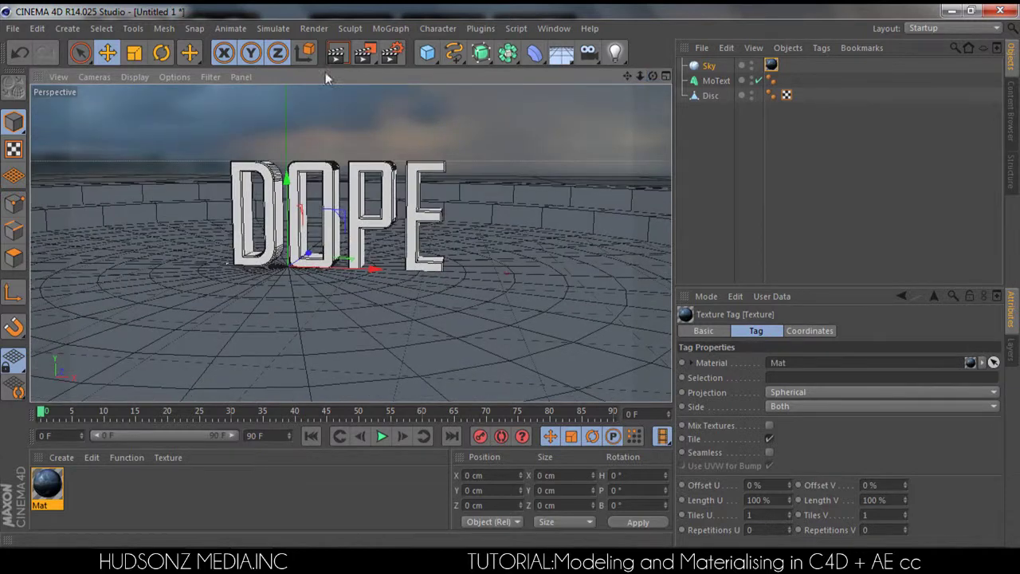
{"action": "left_click", "coordinate": [336, 53]}
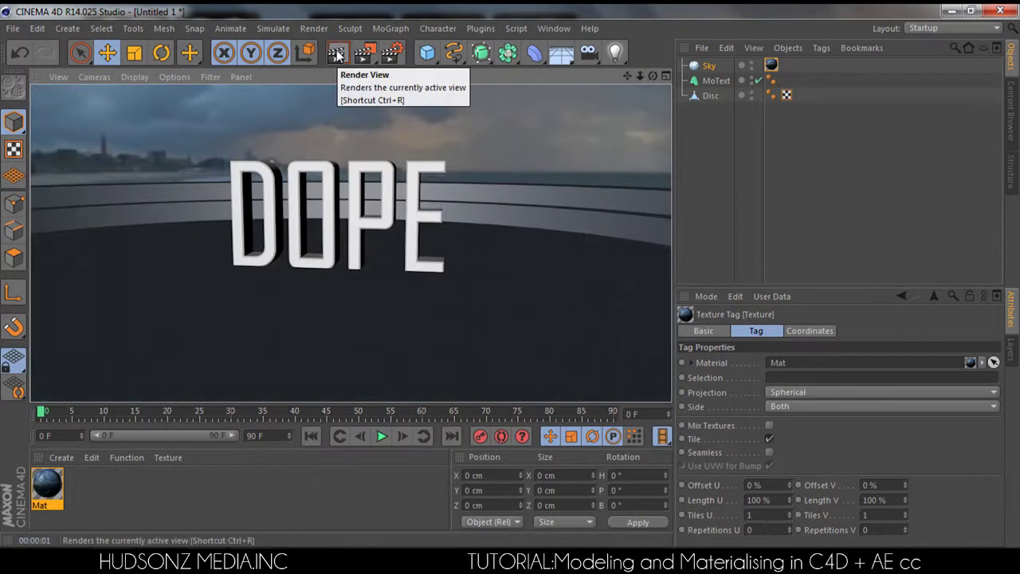
{"action": "left_click", "coordinate": [712, 198]}
- Open the circle reference image from File Explorer in Windows Photo Viewer, examine its floor, wall and letter textures closely, and put both windows away
{"action": "left_click", "coordinate": [710, 95]}
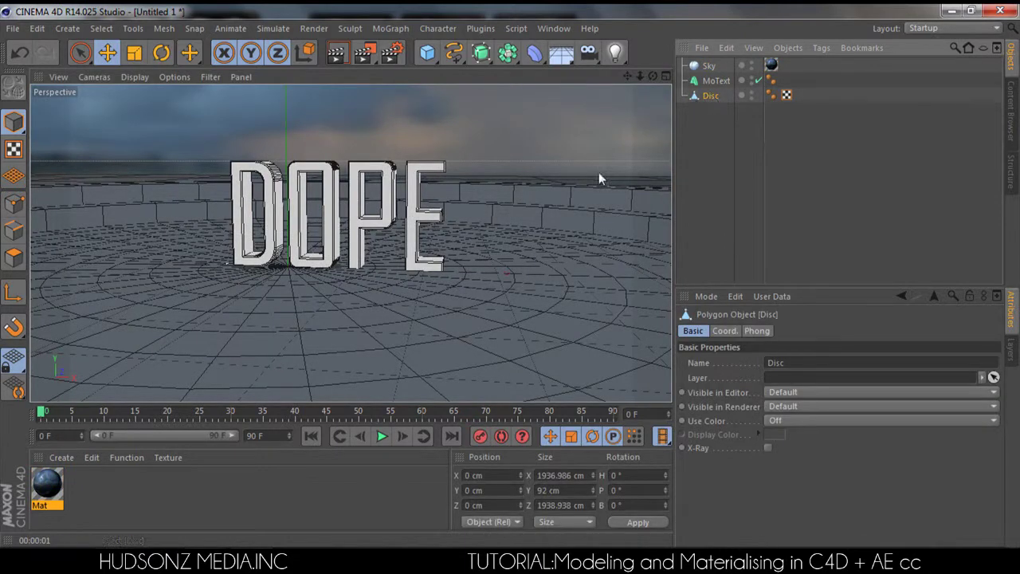
{"action": "left_click", "coordinate": [122, 486]}
{"action": "left_click", "coordinate": [148, 561]}
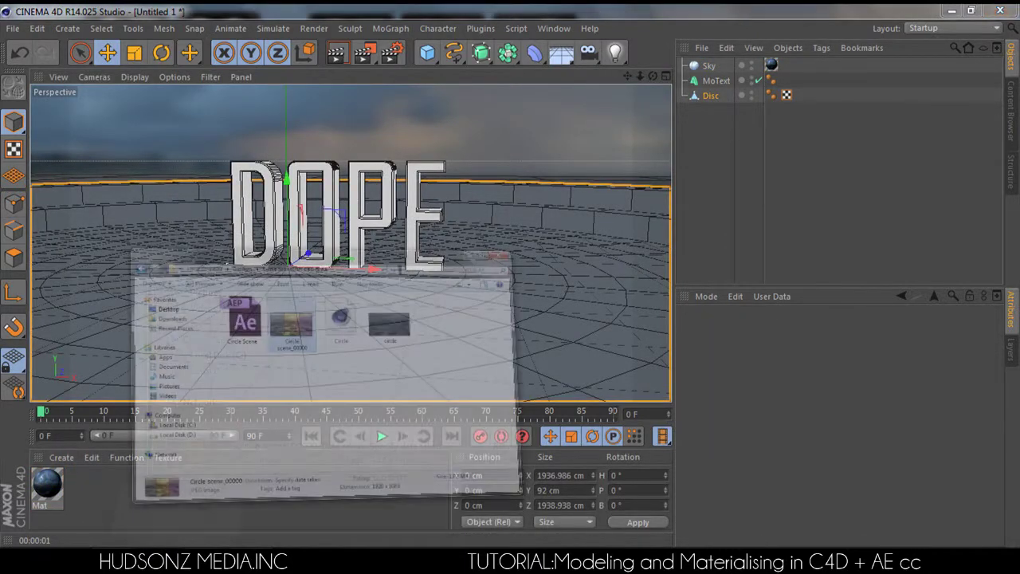
{"action": "double_click", "coordinate": [579, 187]}
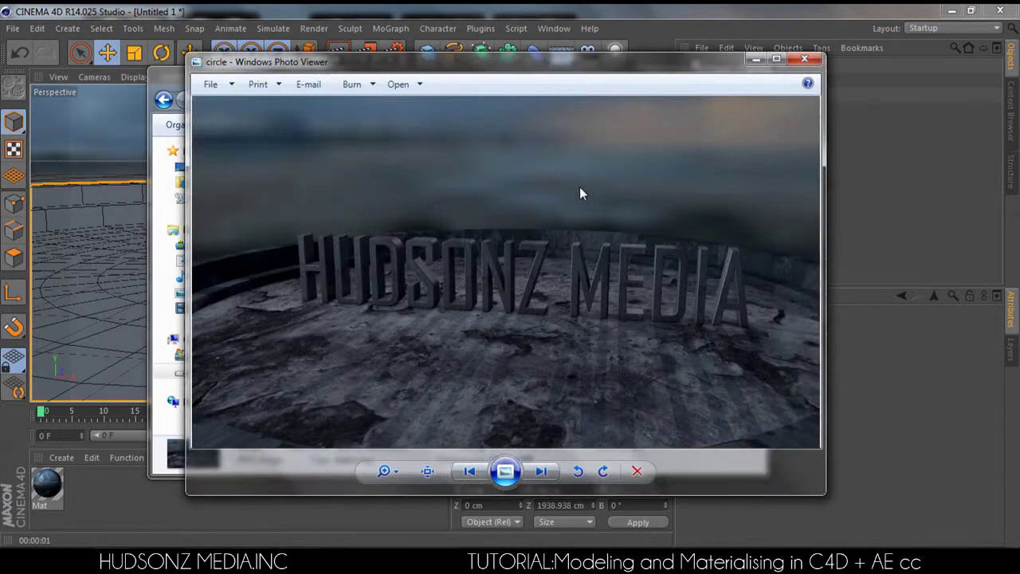
{"action": "scroll", "coordinate": [574, 334], "scroll_direction": "up", "scroll_amount": 5}
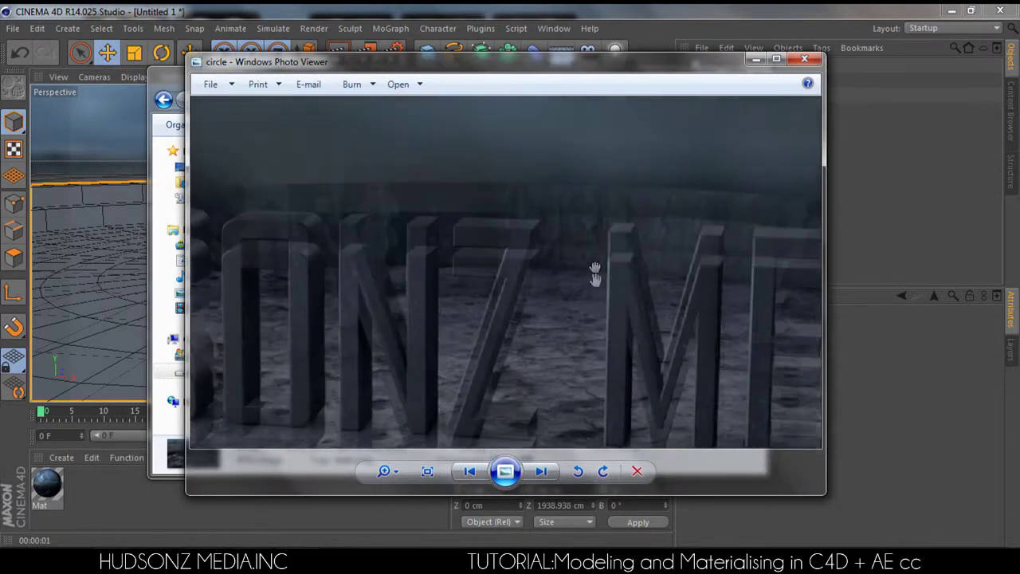
{"action": "left_click_drag", "start_coordinate": [477, 303], "coordinate": [360, 285]}
{"action": "left_click_drag", "start_coordinate": [511, 306], "coordinate": [343, 224]}
{"action": "left_click_drag", "start_coordinate": [460, 277], "coordinate": [440, 271]}
{"action": "scroll", "coordinate": [422, 281], "scroll_direction": "down", "scroll_amount": 6}
{"action": "scroll", "coordinate": [381, 389], "scroll_direction": "up", "scroll_amount": 4}
{"action": "scroll", "coordinate": [383, 389], "scroll_direction": "down", "scroll_amount": 4}
{"action": "scroll", "coordinate": [384, 389], "scroll_direction": "up", "scroll_amount": 5}
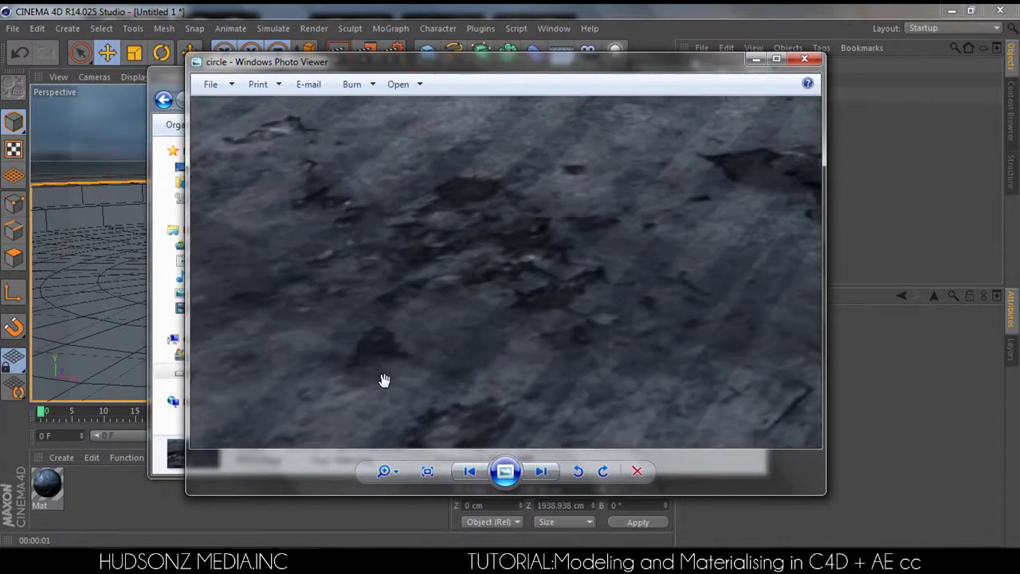
{"action": "scroll", "coordinate": [384, 381], "scroll_direction": "down", "scroll_amount": 5}
{"action": "left_click", "coordinate": [804, 62]}
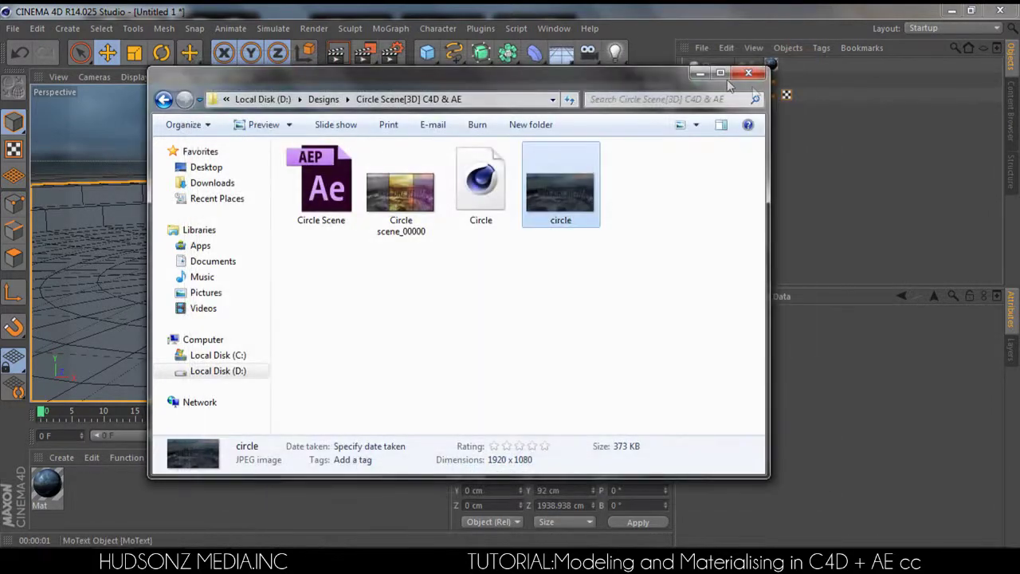
{"action": "left_click", "coordinate": [700, 76]}
- Create a second material and load the texture image from the Pictures library as its color texture
{"action": "double_click", "coordinate": [102, 485]}
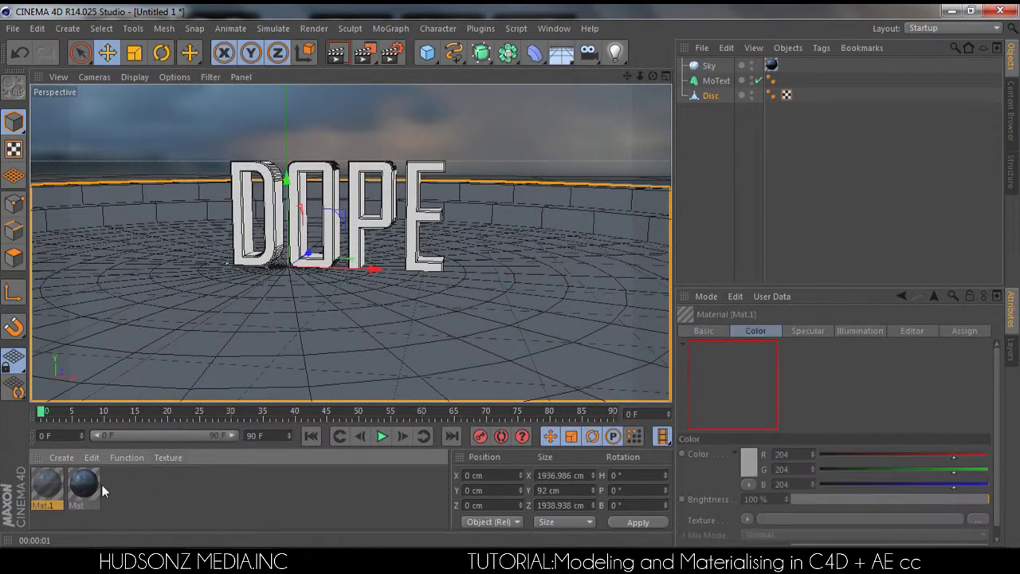
{"action": "double_click", "coordinate": [48, 486]}
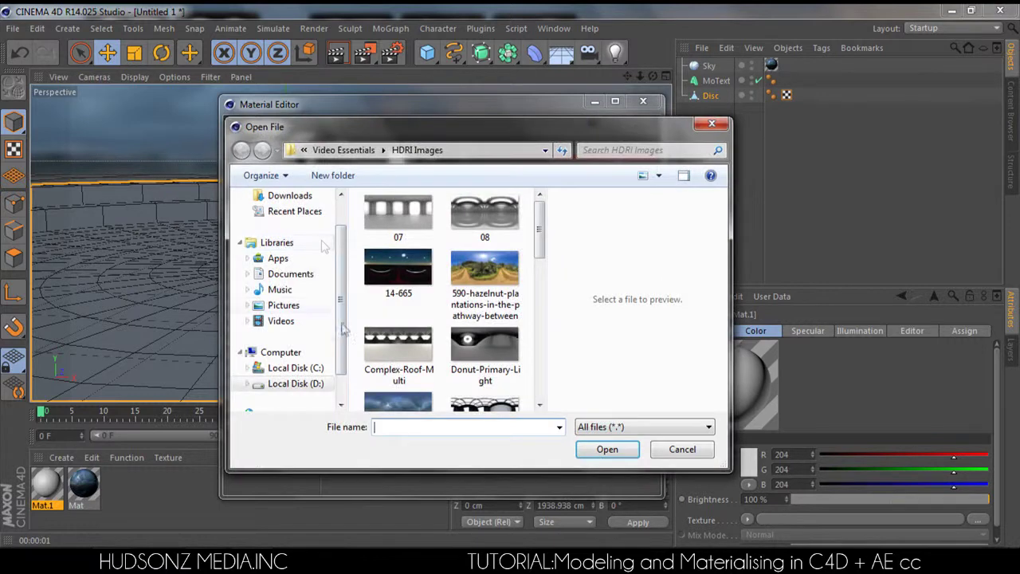
{"action": "left_click", "coordinate": [286, 307]}
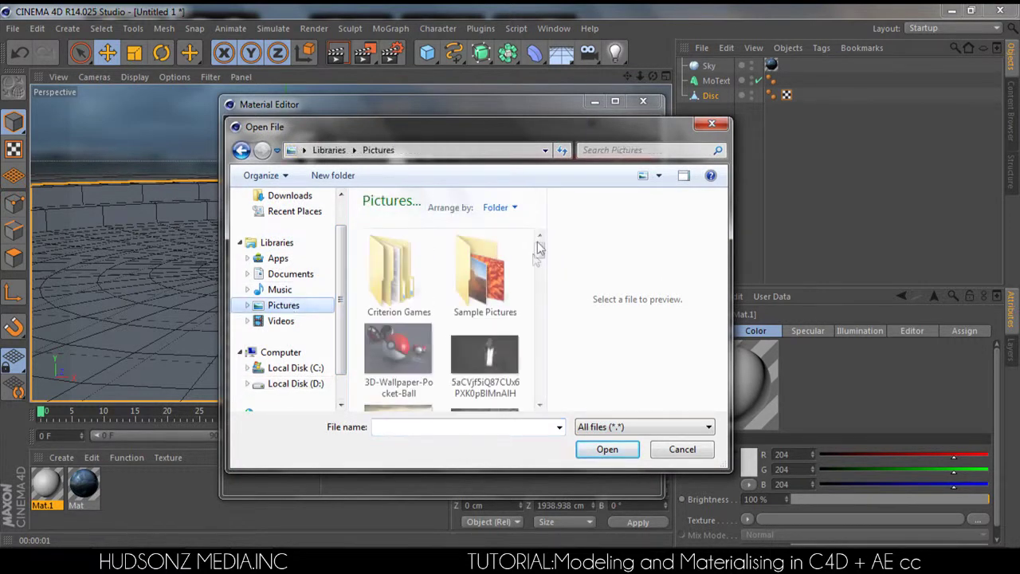
{"action": "left_click", "coordinate": [399, 351]}
{"action": "scroll", "coordinate": [407, 354], "scroll_direction": "down", "scroll_amount": 10}
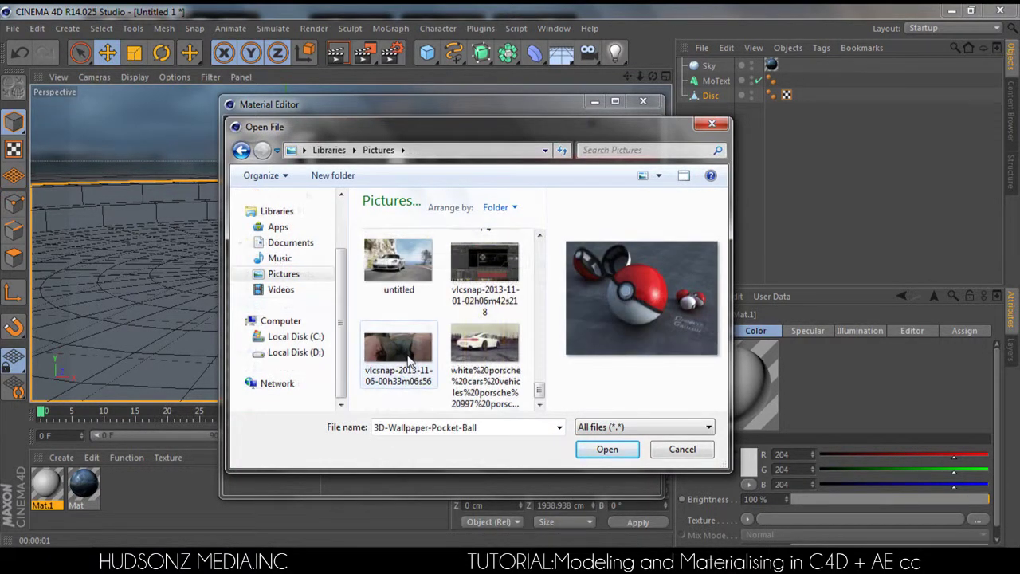
{"action": "left_click", "coordinate": [407, 354]}
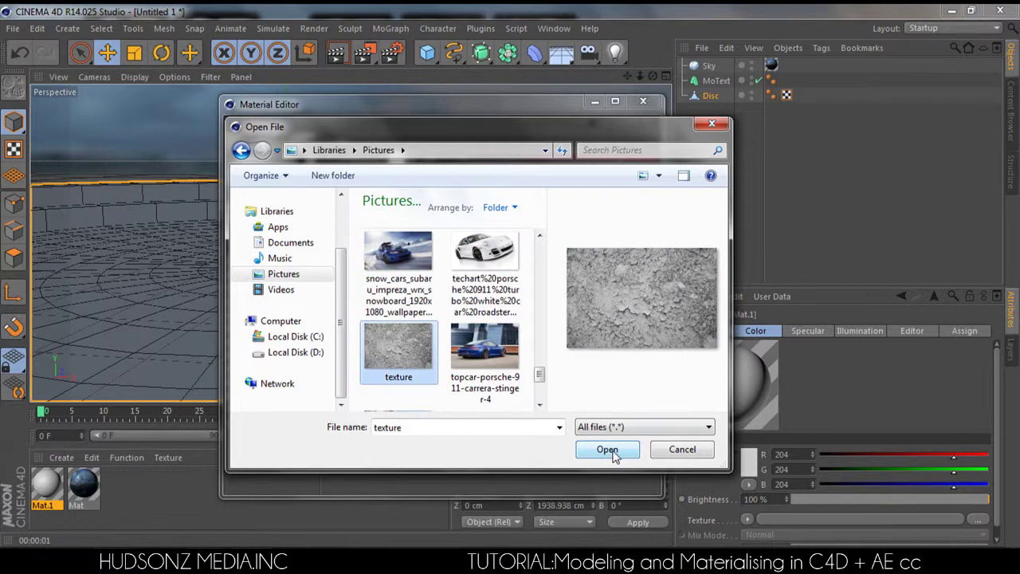
{"action": "left_click", "coordinate": [611, 452]}
{"action": "left_click", "coordinate": [525, 329]}
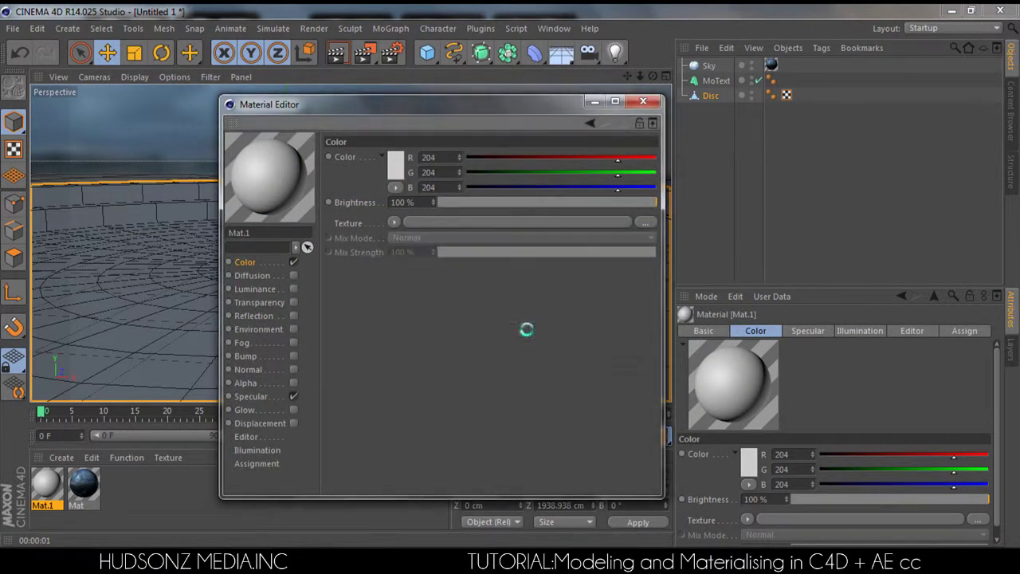
- Turn off the stone material's Specular channel and set its color texture's exposure to -0.13 and black point to 0.1
{"action": "left_click", "coordinate": [293, 397]}
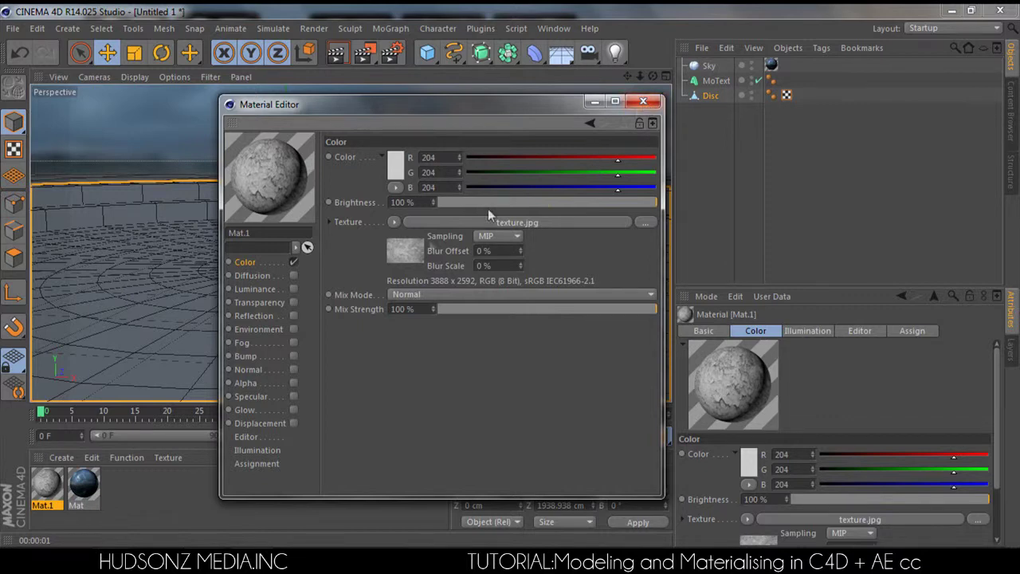
{"action": "left_click", "coordinate": [411, 248]}
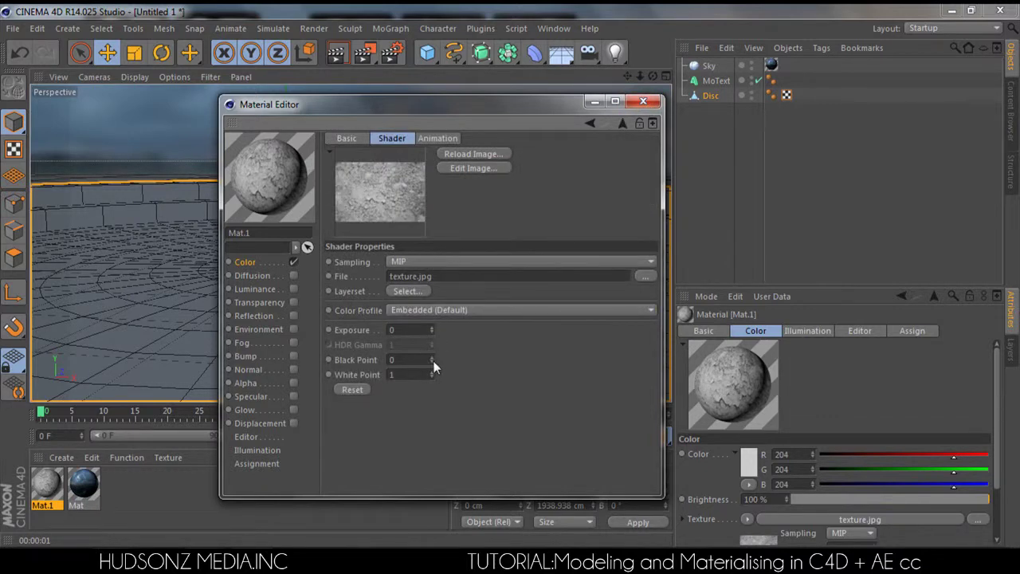
{"action": "left_click_drag", "start_coordinate": [433, 359], "coordinate": [429, 368]}
{"action": "left_click", "coordinate": [430, 332]}
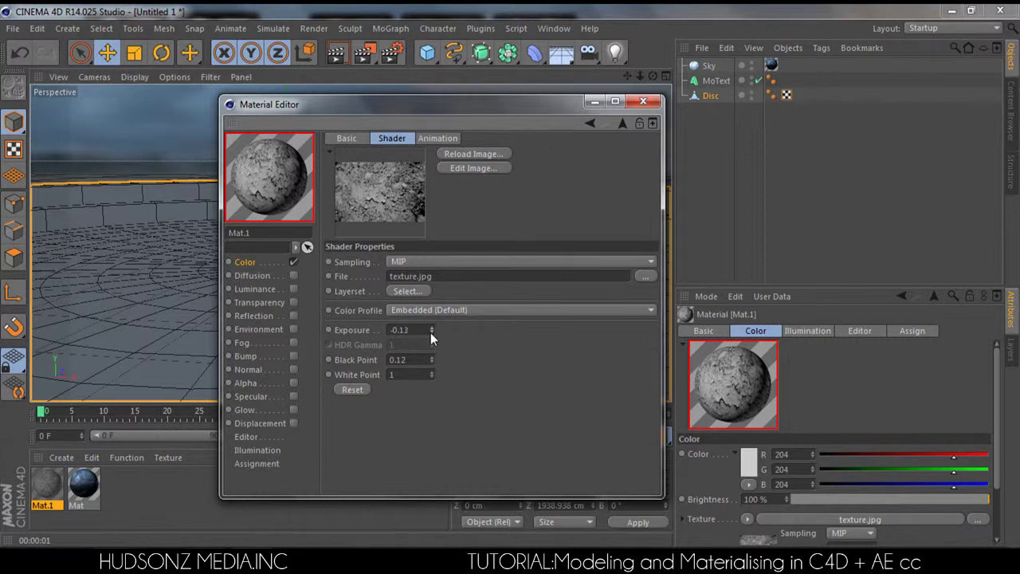
{"action": "left_click", "coordinate": [432, 363]}
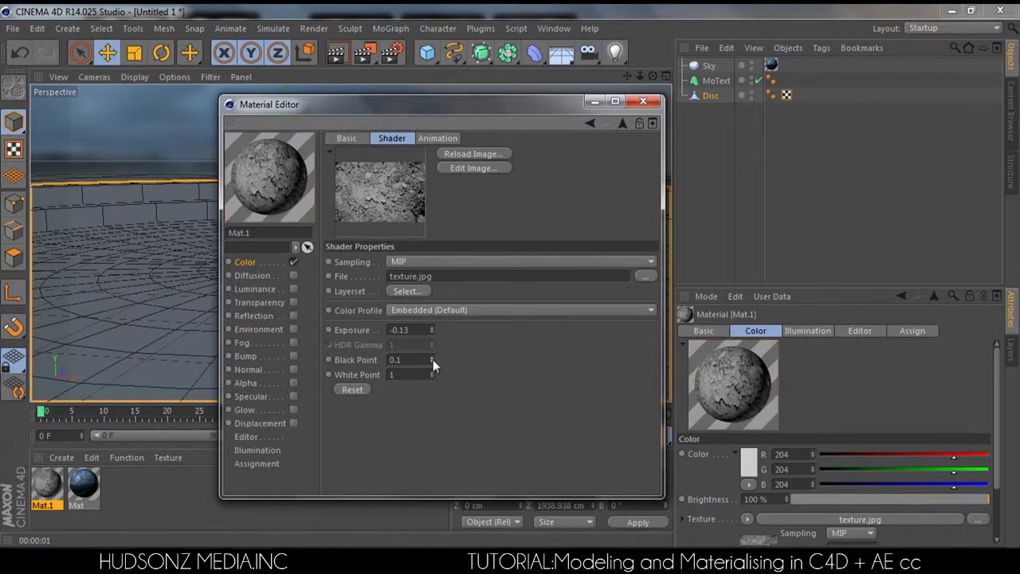
{"action": "left_click", "coordinate": [644, 102]}
- Try the stone material Mat.1 on the Disc and delete its texture tag again
{"action": "left_click_drag", "start_coordinate": [51, 492], "coordinate": [711, 97]}
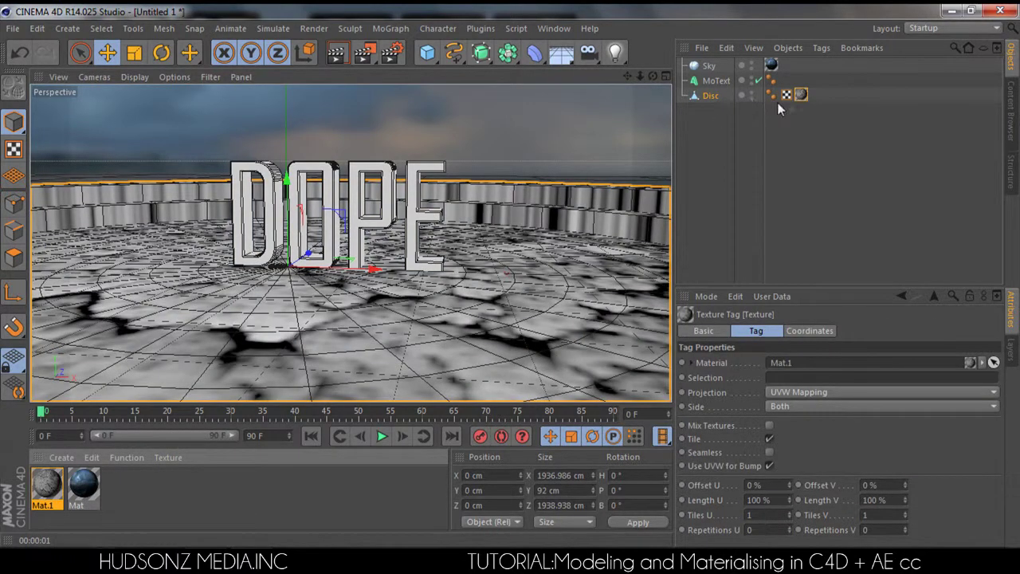
{"action": "left_click_drag", "start_coordinate": [805, 97], "coordinate": [791, 143]}
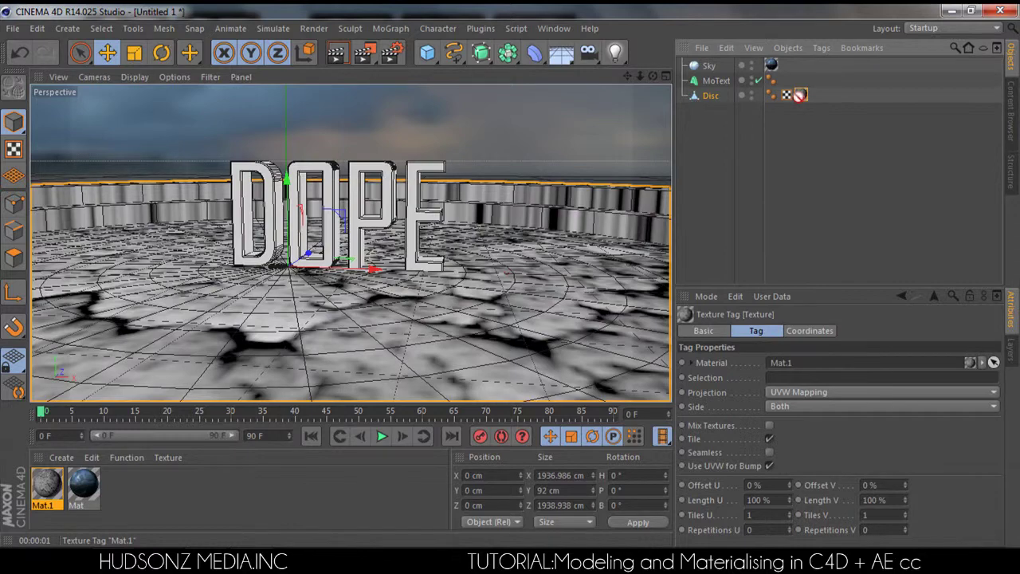
{"action": "key", "text": "Delete"}
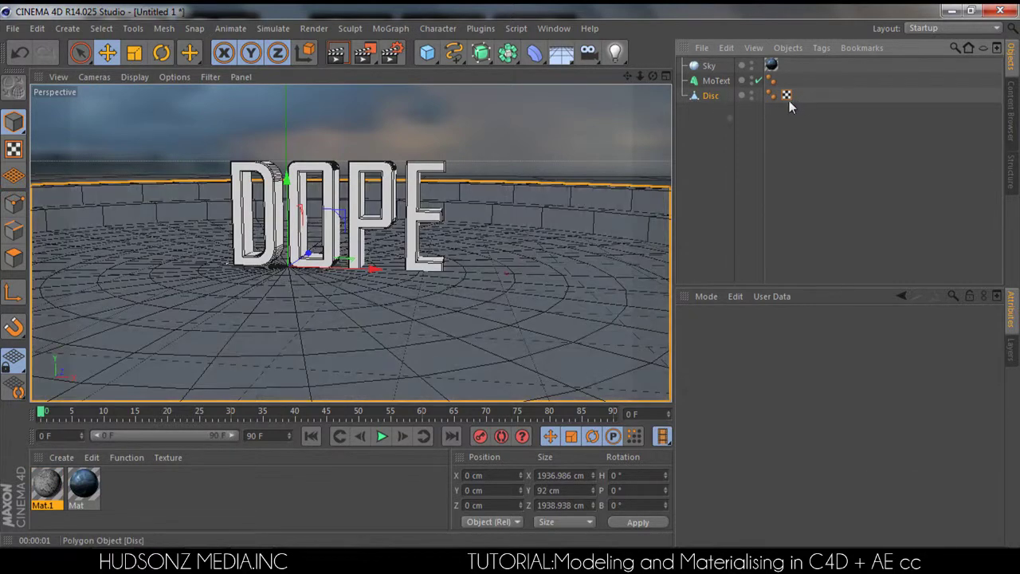
- Put the Disc into polygon editing mode with the whole arena in view and dismiss the Internet Download Manager message
{"action": "left_click", "coordinate": [712, 96]}
{"action": "left_click_drag", "start_coordinate": [644, 76], "coordinate": [539, 160]}
{"action": "left_click_drag", "start_coordinate": [407, 250], "coordinate": [420, 255]}
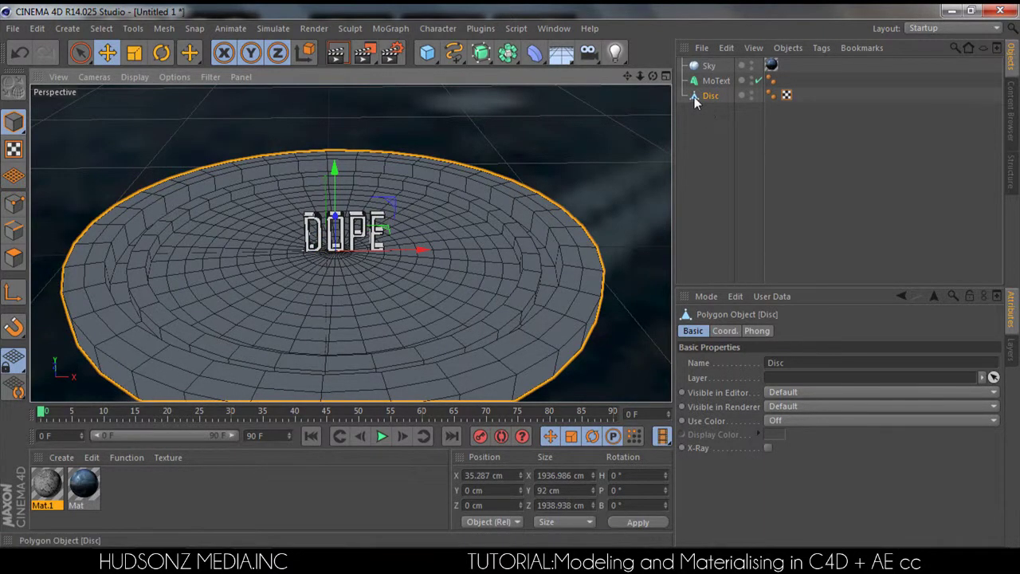
{"action": "left_click", "coordinate": [13, 258]}
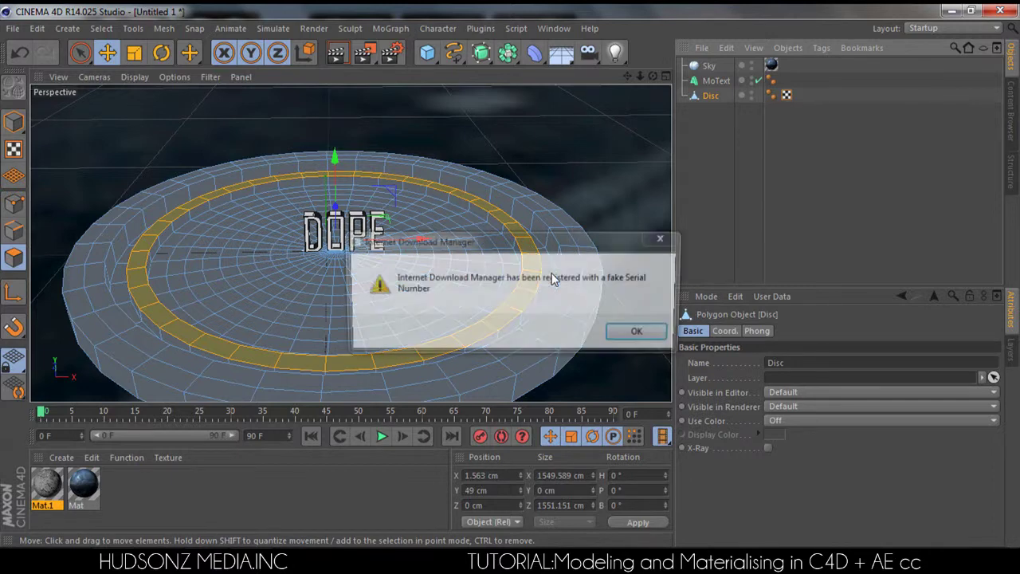
{"action": "left_click", "coordinate": [665, 239]}
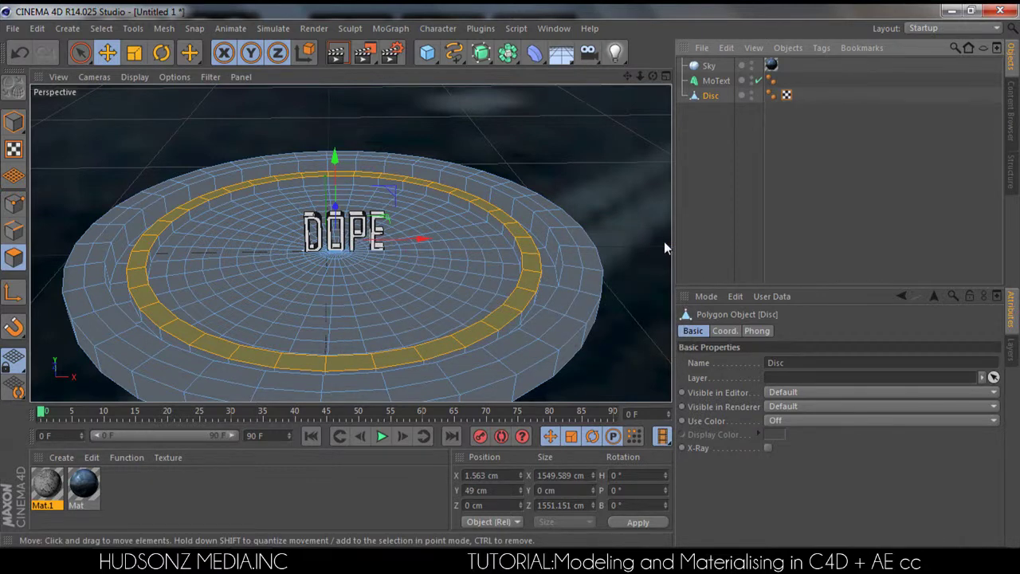
{"action": "left_click_drag", "start_coordinate": [653, 76], "coordinate": [644, 120]}
{"action": "left_click", "coordinate": [515, 271]}
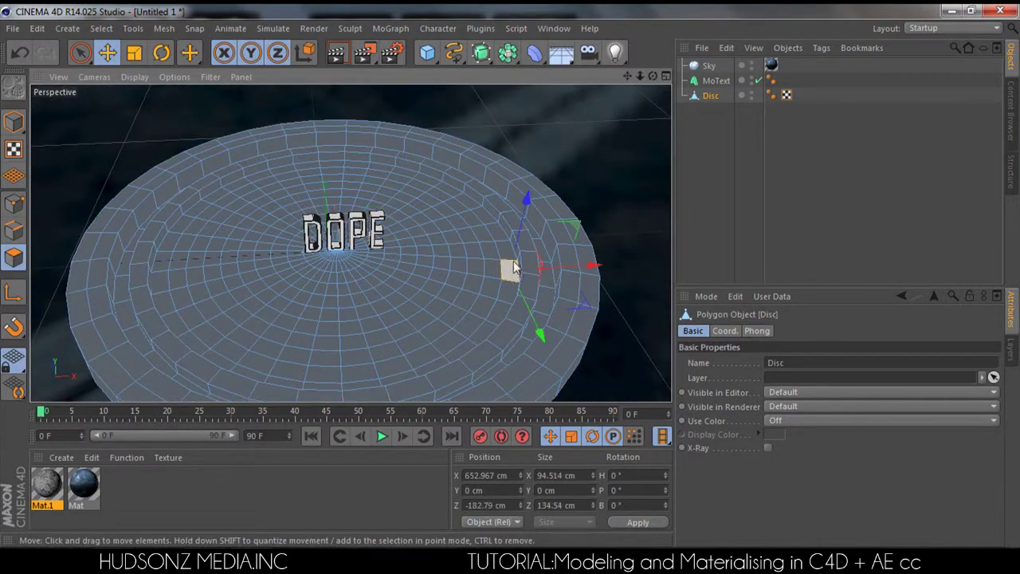
{"action": "left_click_drag", "start_coordinate": [503, 251], "coordinate": [486, 226]}
{"action": "key", "text": "ctrl+z"}
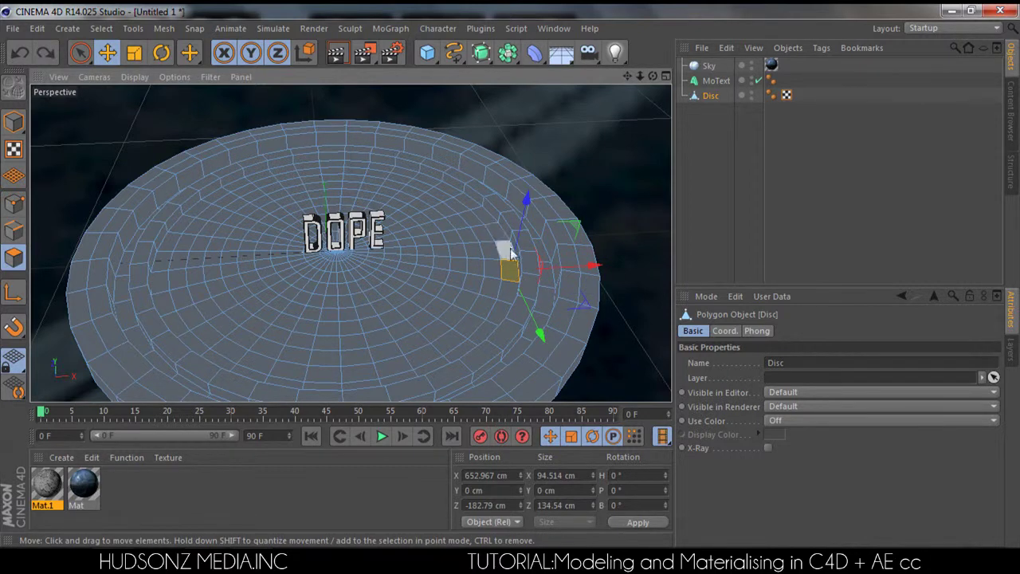
- Select the three outermost concentric polygon rings of the Disc's inner floor with Ring Selection
{"action": "key", "text": "v"}
{"action": "mouse_move", "coordinate": [523, 264]}
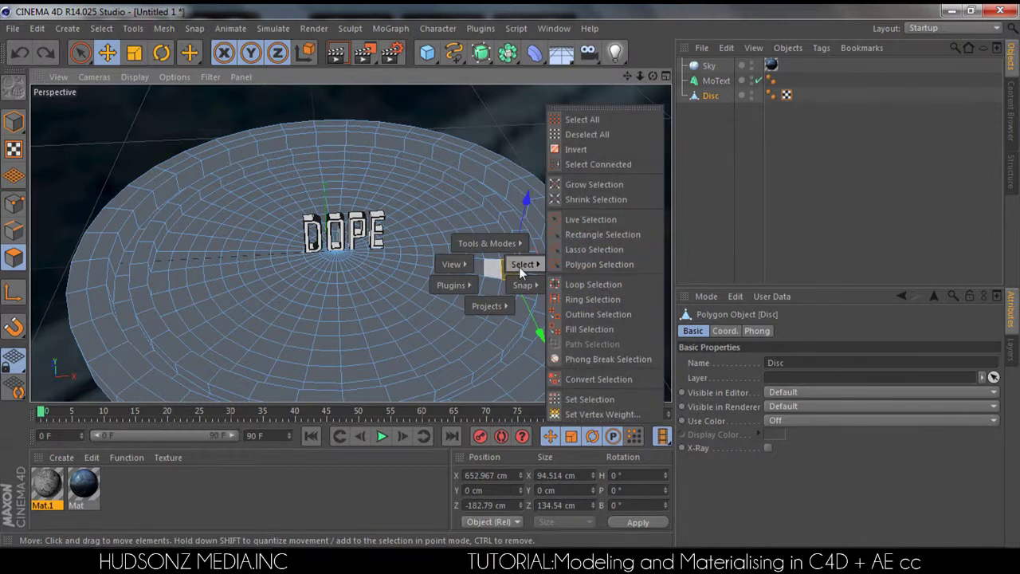
{"action": "left_click", "coordinate": [598, 298]}
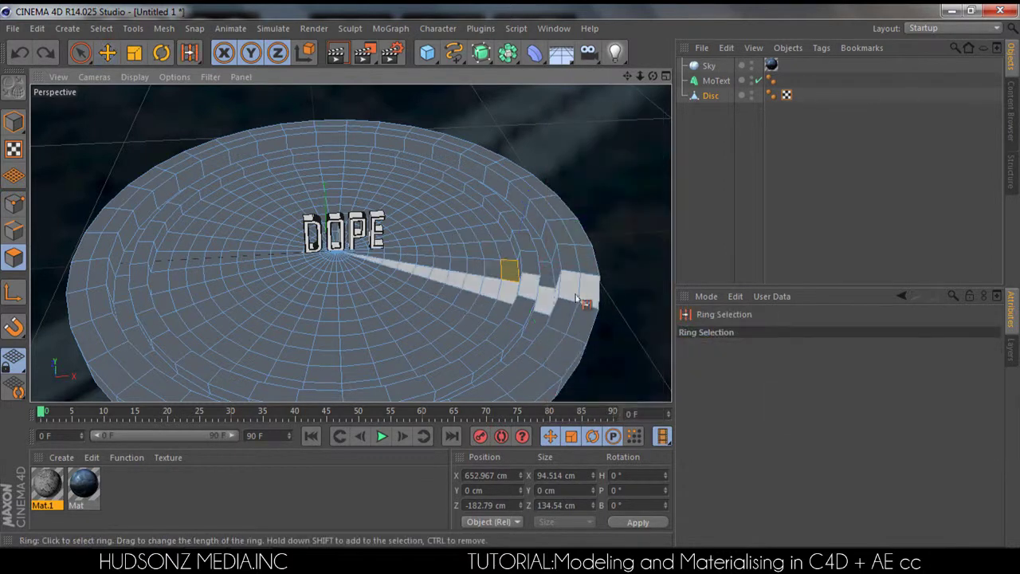
{"action": "left_click", "coordinate": [500, 304]}
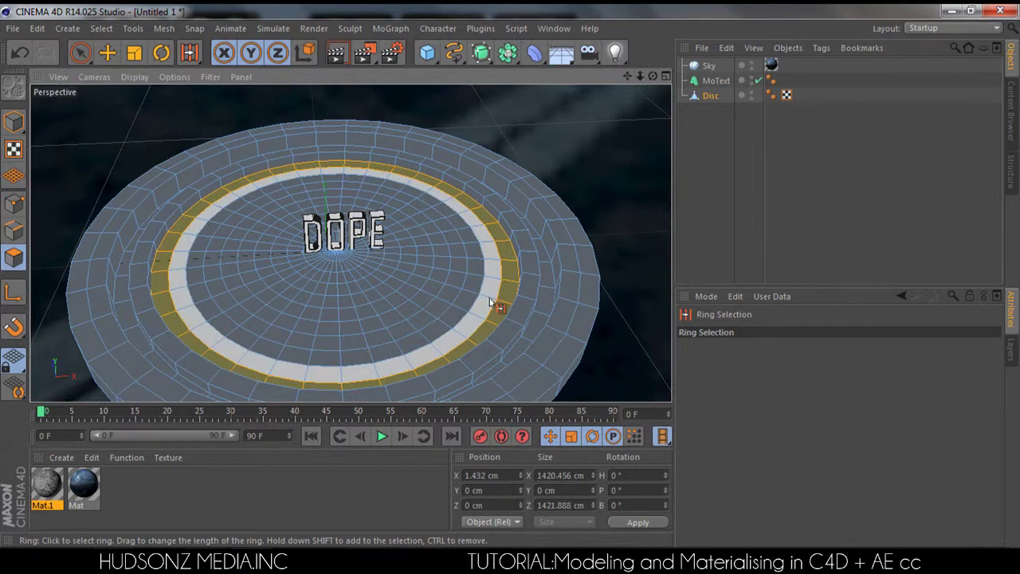
{"action": "left_click", "coordinate": [491, 302], "text": "shift"}
{"action": "left_click", "coordinate": [470, 301], "text": "shift"}
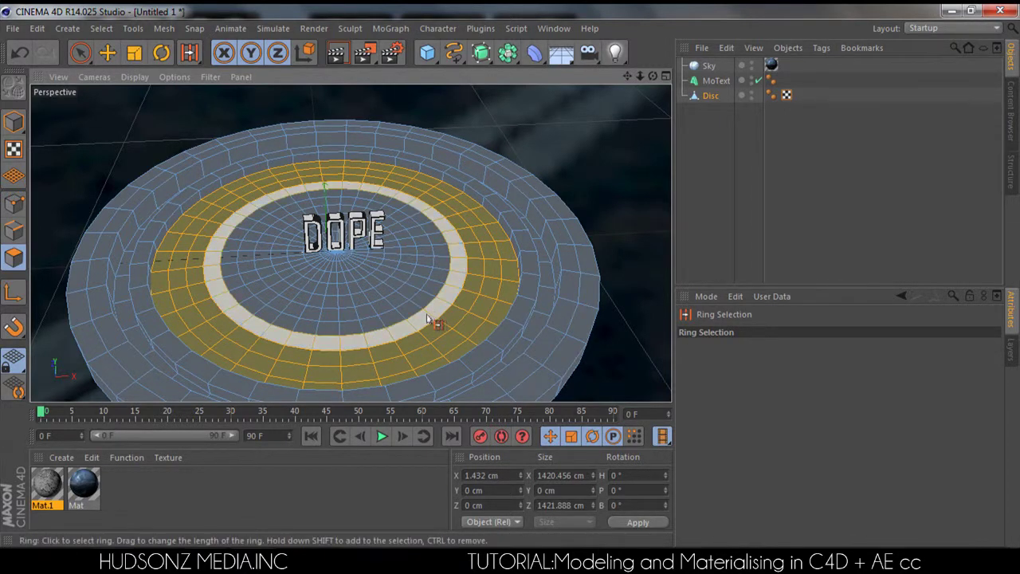
- Add the remaining floor rings up to the centre to the selection and apply Mat.1 to the selected polygons
{"action": "left_click", "coordinate": [427, 313], "text": "shift"}
{"action": "left_click", "coordinate": [418, 307], "text": "shift"}
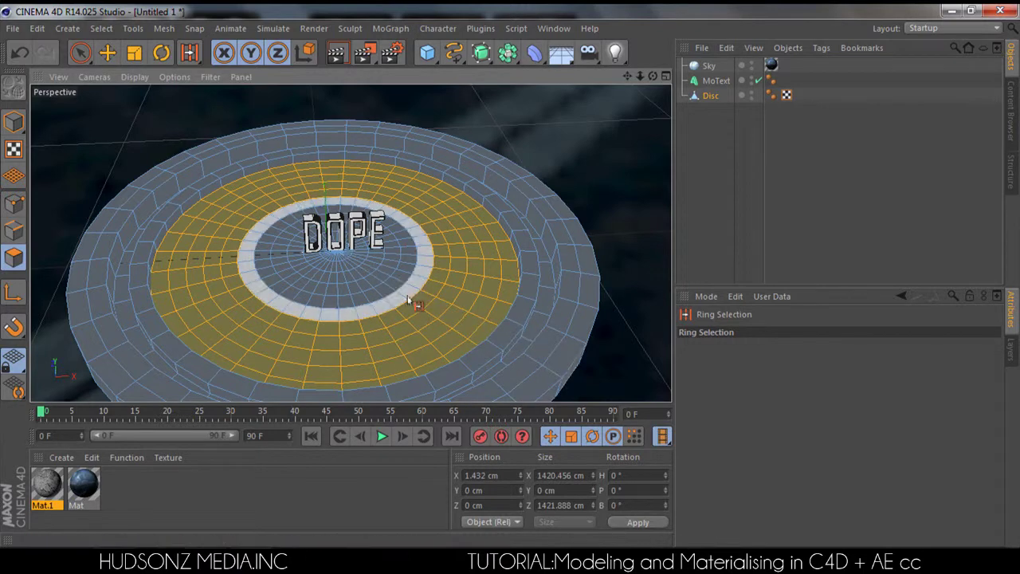
{"action": "left_click", "coordinate": [408, 295], "text": "shift"}
{"action": "left_click", "coordinate": [392, 281], "text": "shift"}
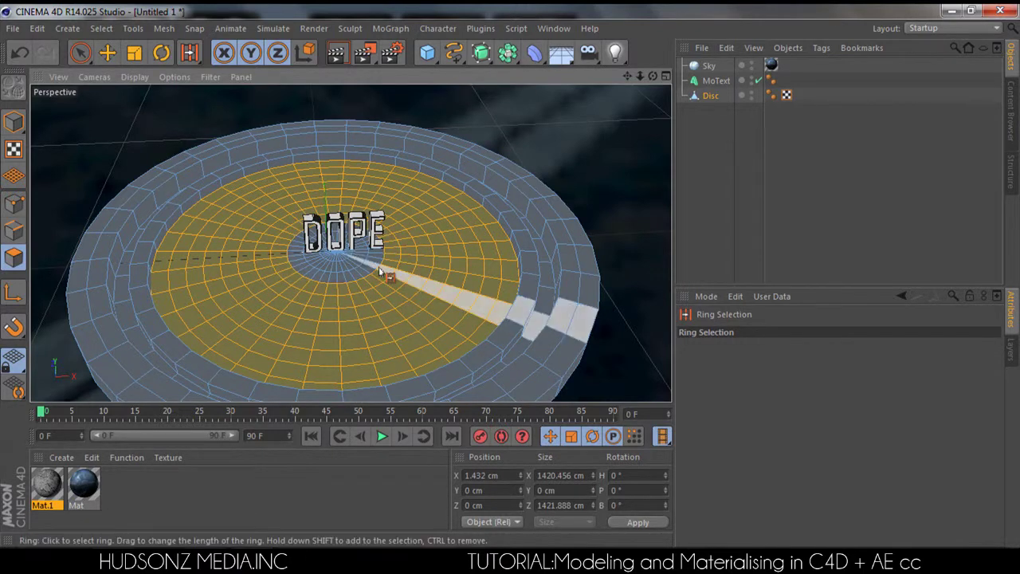
{"action": "left_click", "coordinate": [371, 263], "text": "shift"}
{"action": "left_click", "coordinate": [357, 260], "text": "shift"}
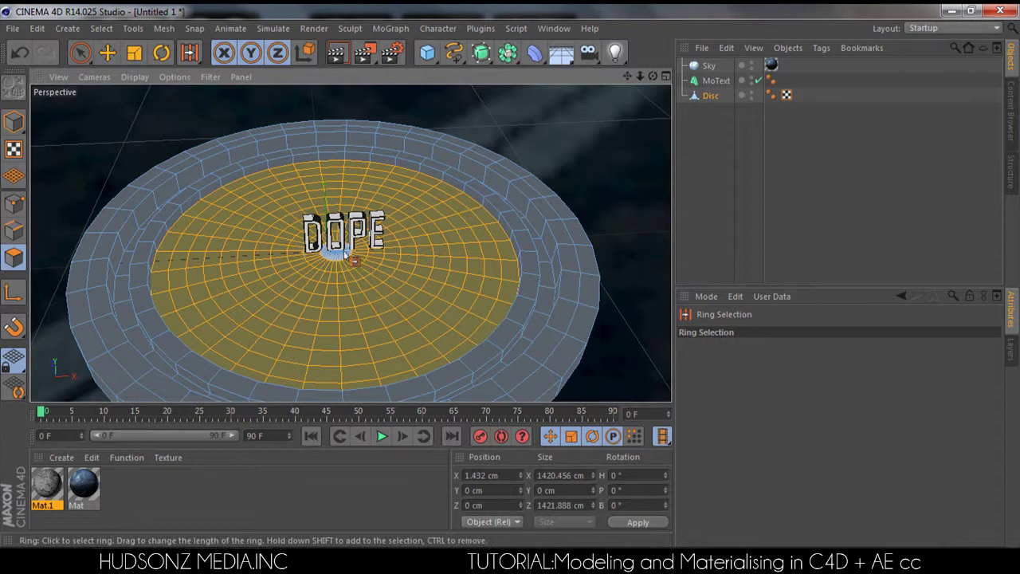
{"action": "left_click_drag", "start_coordinate": [49, 488], "coordinate": [94, 481]}
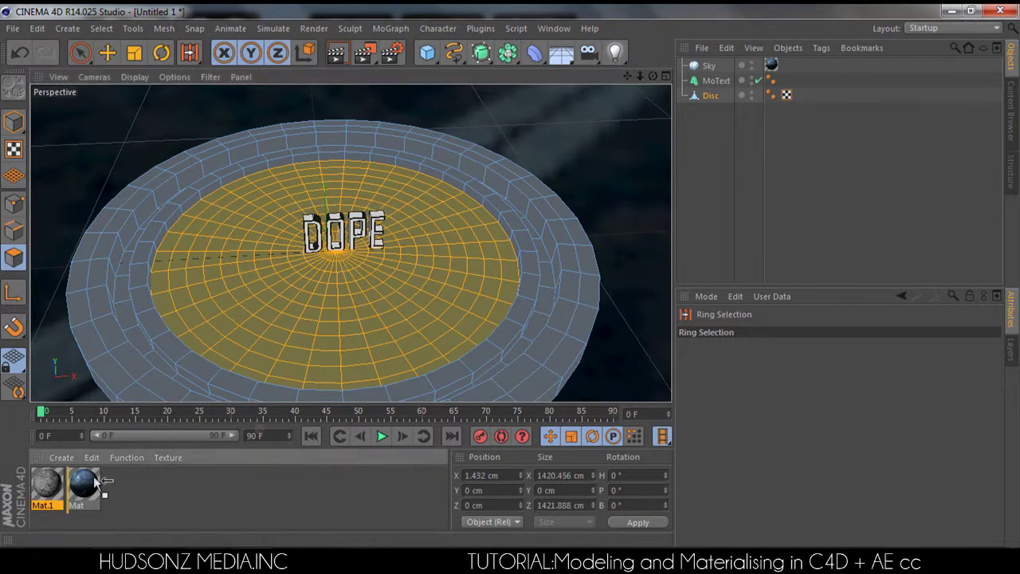
{"action": "left_click_drag", "start_coordinate": [411, 335], "coordinate": [412, 334]}
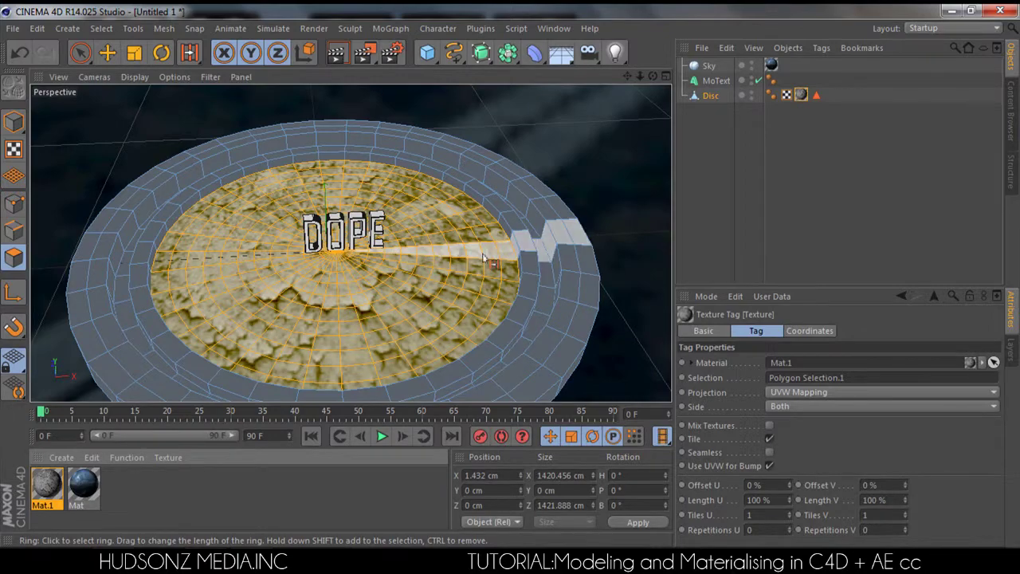
- Ring-select the outermost polygon ring on top of the Disc's raised rim and add the rim's outer side wall
{"action": "mouse_move", "coordinate": [653, 76]}
{"action": "left_mouse_down"}
{"action": "mouse_move", "coordinate": [599, 61]}
{"action": "mouse_move", "coordinate": [638, 89]}
{"action": "mouse_move", "coordinate": [626, 73]}
{"action": "mouse_move", "coordinate": [633, 91]}
{"action": "mouse_move", "coordinate": [653, 78]}
{"action": "left_mouse_up"}
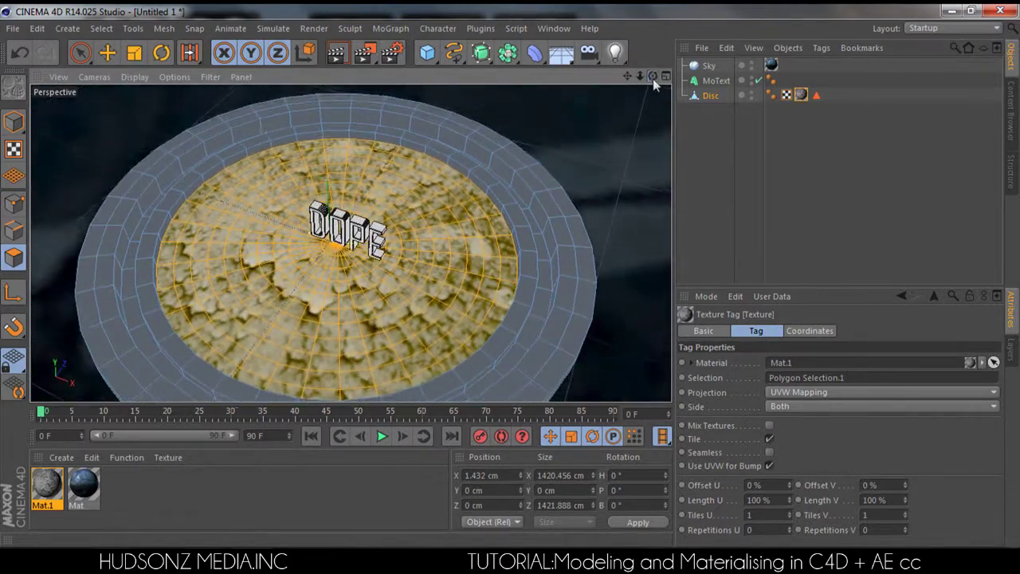
{"action": "left_click", "coordinate": [588, 275]}
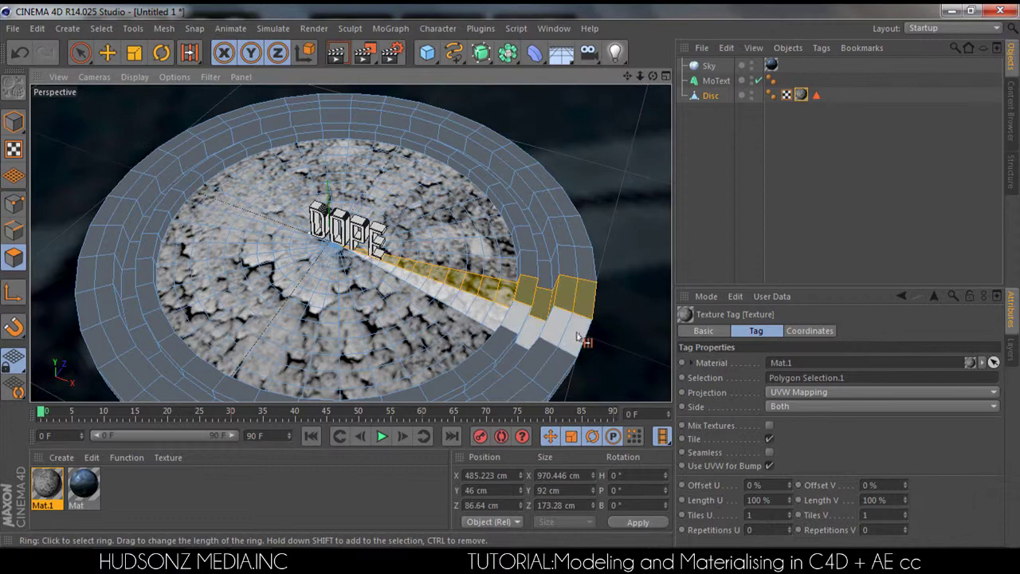
{"action": "left_click", "coordinate": [586, 349]}
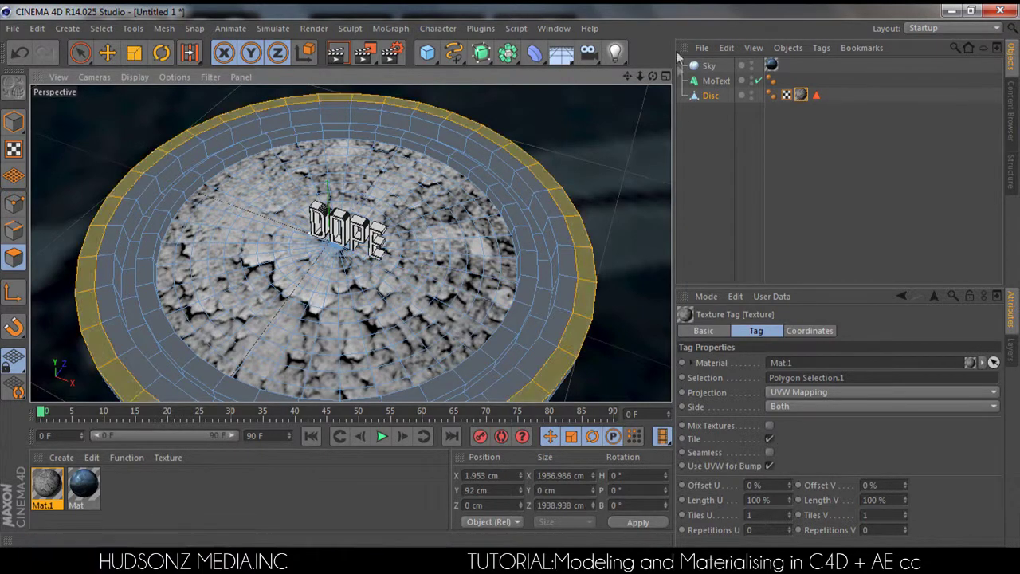
{"action": "mouse_move", "coordinate": [653, 76]}
{"action": "left_mouse_down"}
{"action": "mouse_move", "coordinate": [653, 8]}
{"action": "mouse_move", "coordinate": [653, 72]}
{"action": "left_mouse_up"}
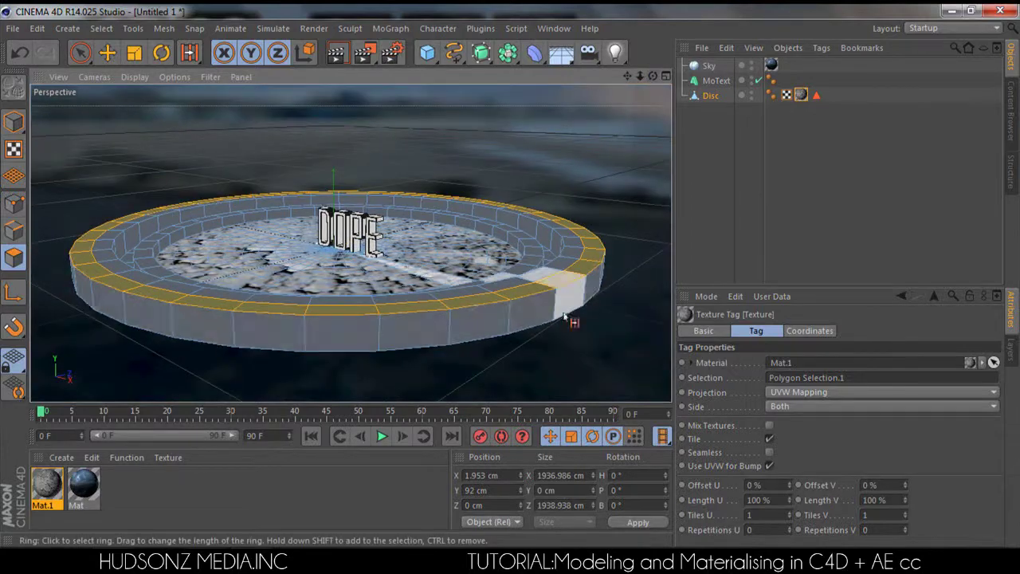
{"action": "left_click", "coordinate": [552, 311], "text": "shift"}
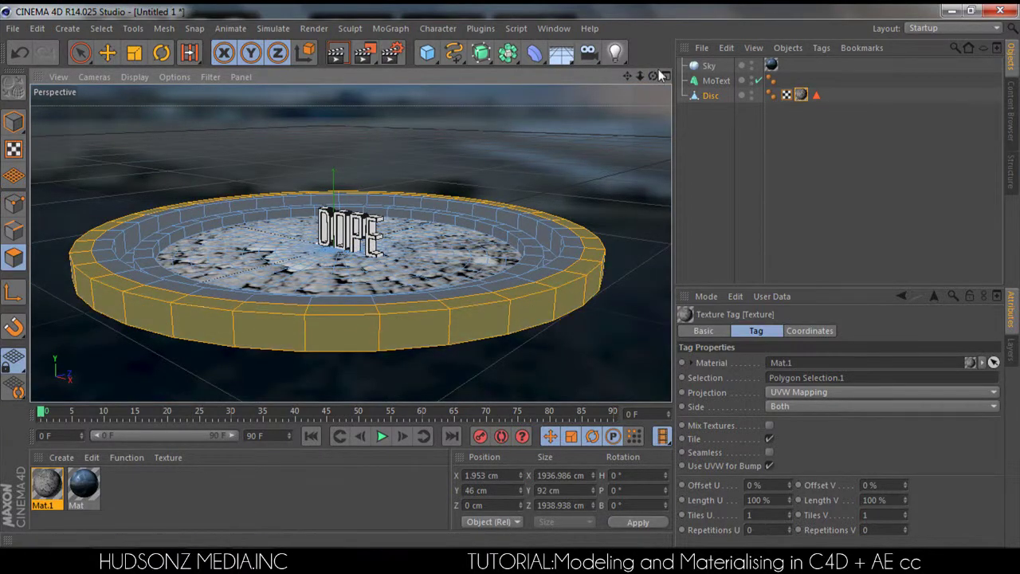
- Add the rim's remaining inner top, wall and step rings to the selection, leaving only the textured floor unselected
{"action": "left_click_drag", "start_coordinate": [653, 77], "coordinate": [678, 124]}
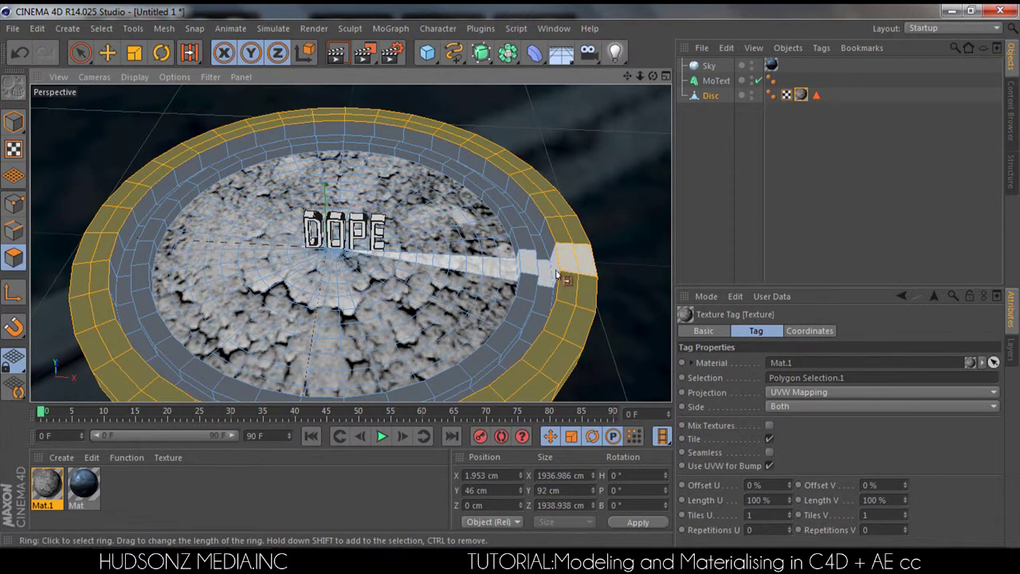
{"action": "left_click", "coordinate": [558, 284], "text": "shift"}
{"action": "left_click", "coordinate": [558, 288], "text": "shift"}
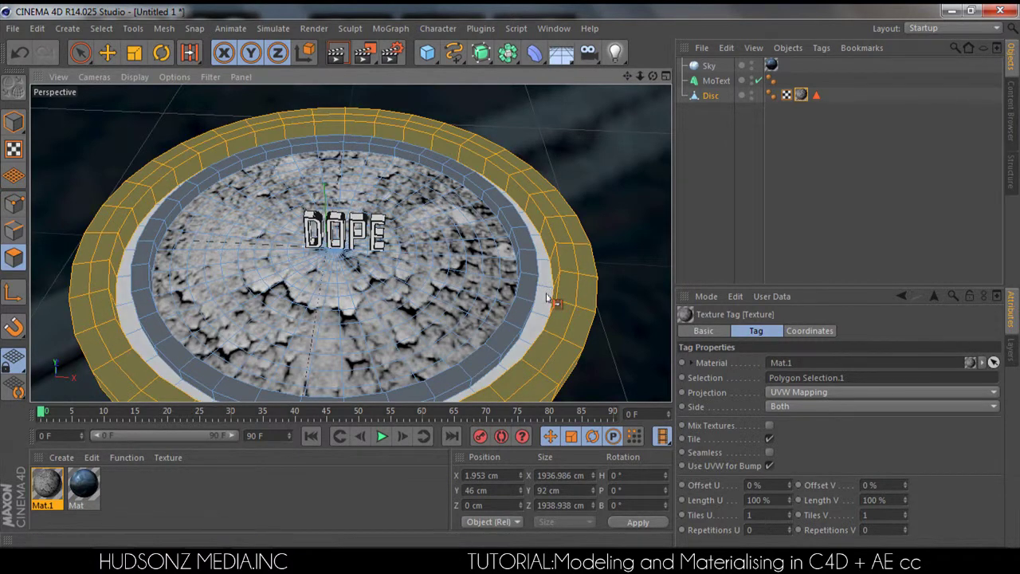
{"action": "left_click", "coordinate": [552, 297], "text": "shift"}
{"action": "left_click_drag", "start_coordinate": [653, 77], "coordinate": [602, 49]}
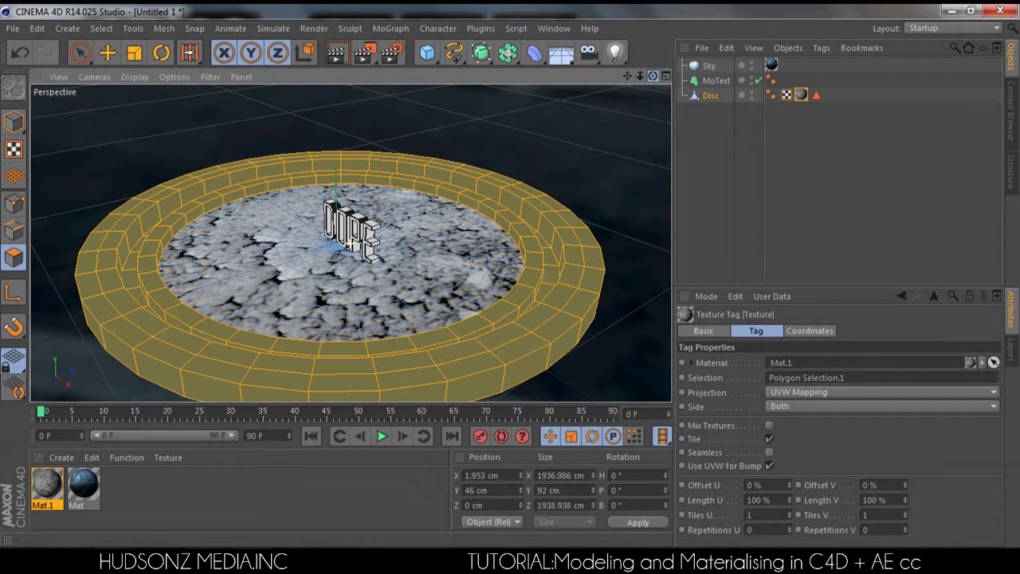
{"action": "left_click_drag", "start_coordinate": [602, 49], "coordinate": [666, 72]}
- Create a third material with the LRfloor0006 image from the Pictures library as its color texture, and turn off its Specular channel
{"action": "double_click", "coordinate": [154, 478]}
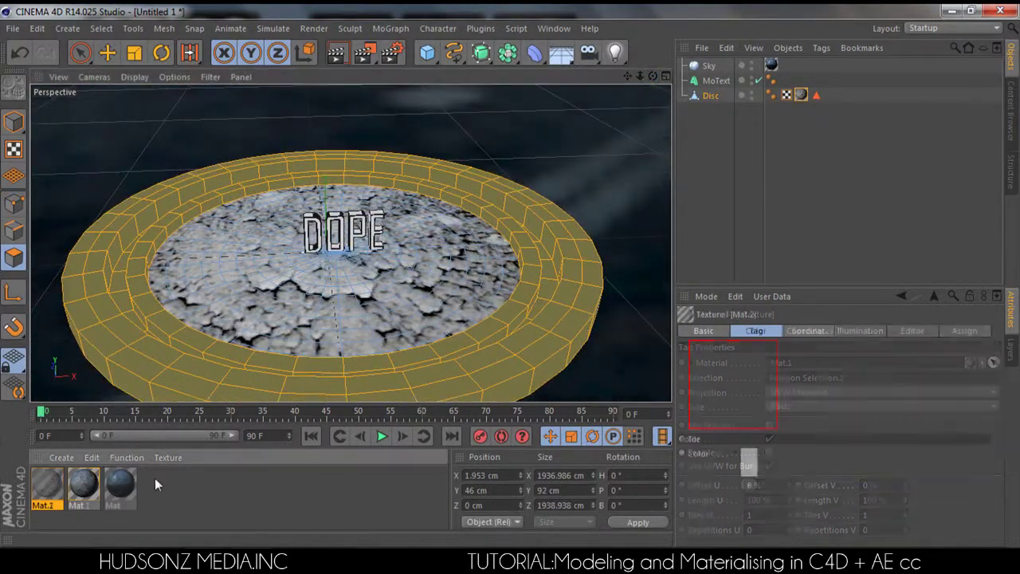
{"action": "double_click", "coordinate": [53, 488]}
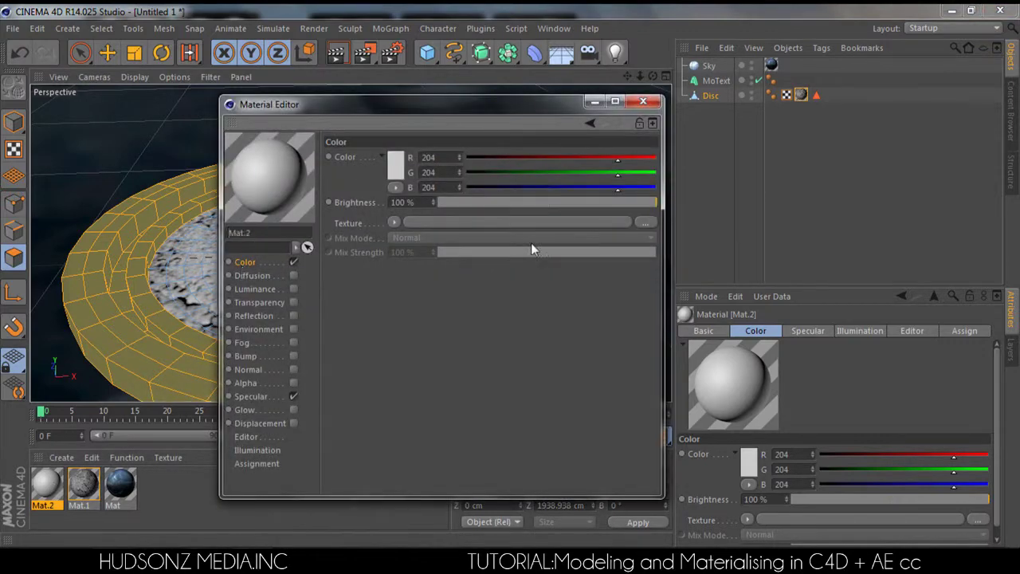
{"action": "left_click", "coordinate": [646, 223]}
{"action": "left_click_drag", "start_coordinate": [541, 241], "coordinate": [542, 290]}
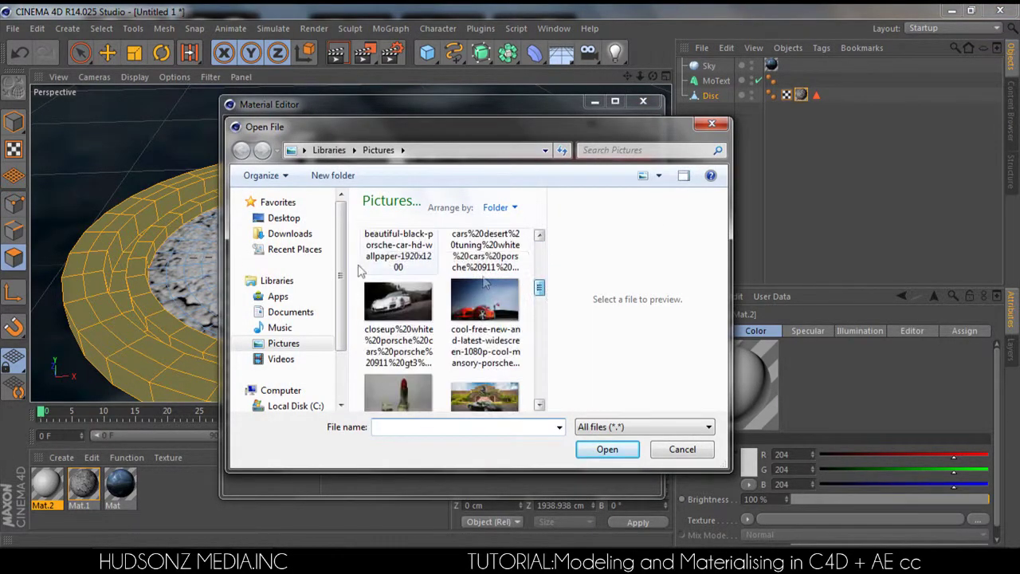
{"action": "left_click", "coordinate": [300, 233]}
{"action": "scroll", "coordinate": [490, 317], "scroll_direction": "down", "scroll_amount": 5}
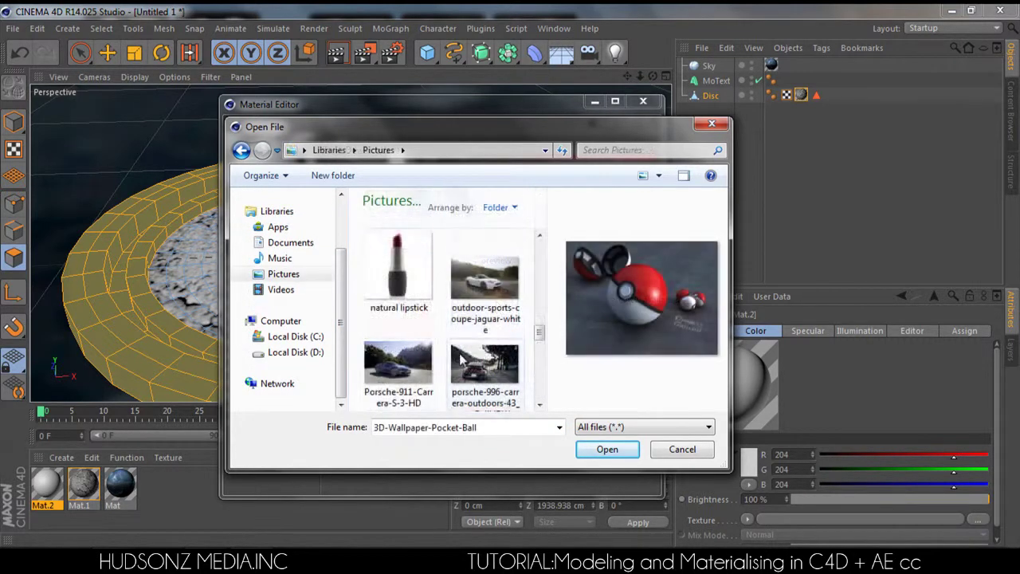
{"action": "scroll", "coordinate": [488, 343], "scroll_direction": "down", "scroll_amount": 3}
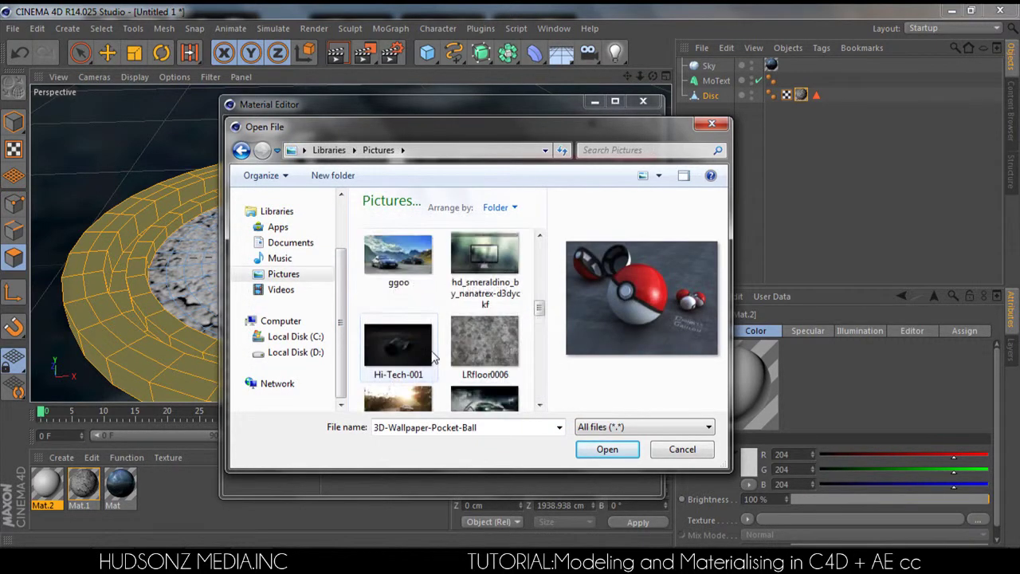
{"action": "left_click", "coordinate": [488, 344]}
{"action": "left_click", "coordinate": [608, 450]}
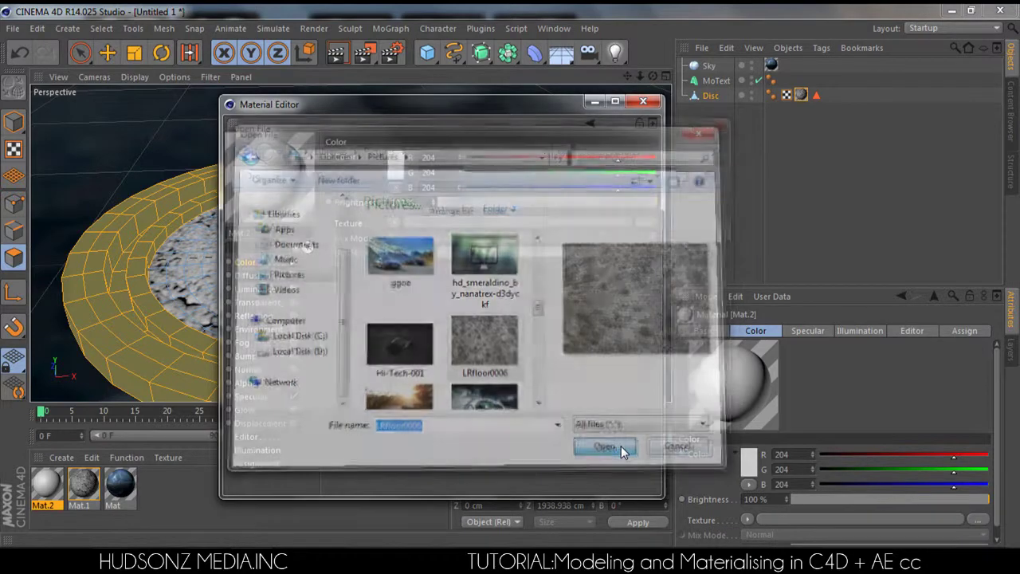
{"action": "left_click", "coordinate": [525, 334]}
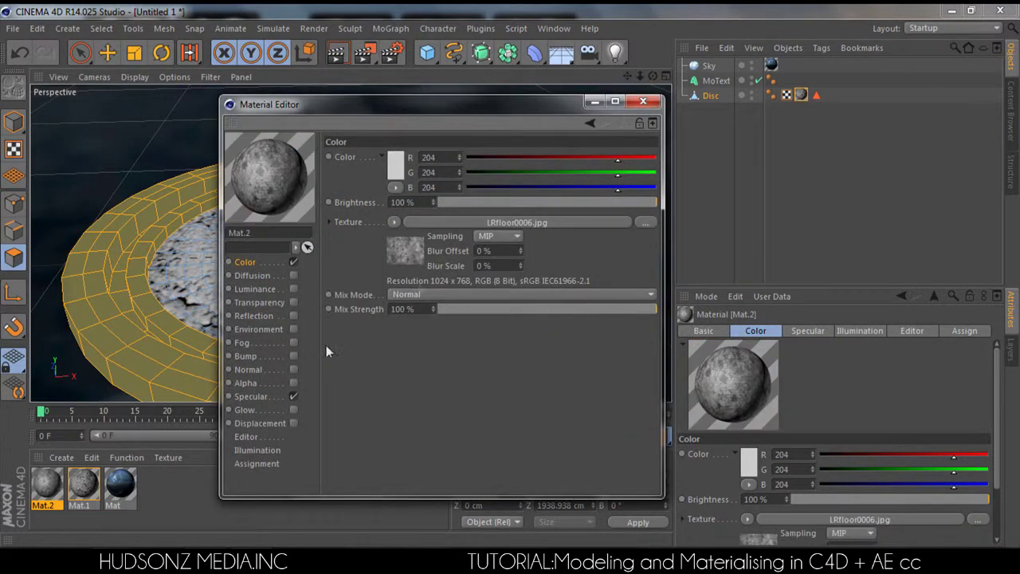
{"action": "left_click", "coordinate": [293, 397]}
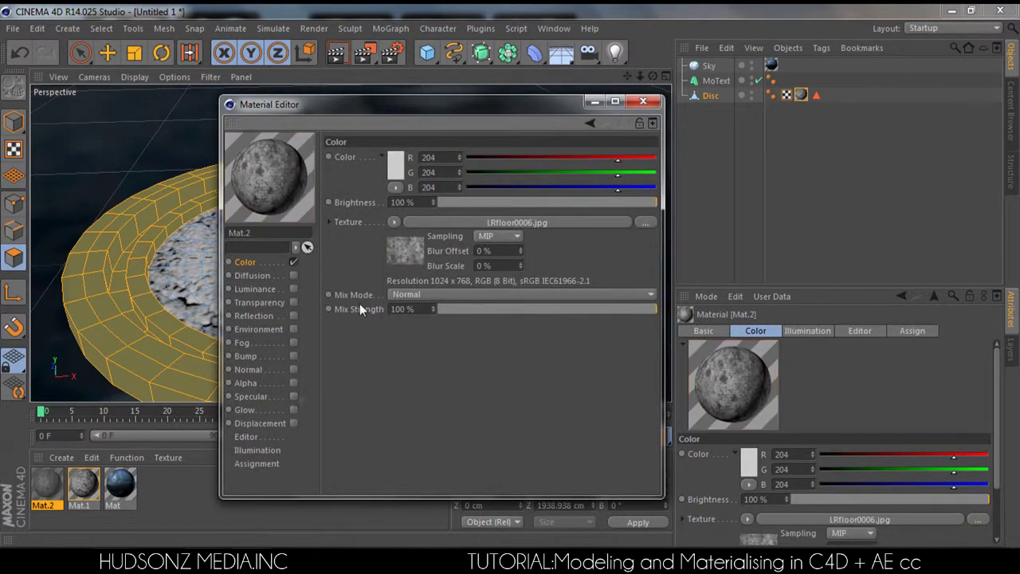
{"action": "left_click", "coordinate": [642, 102]}
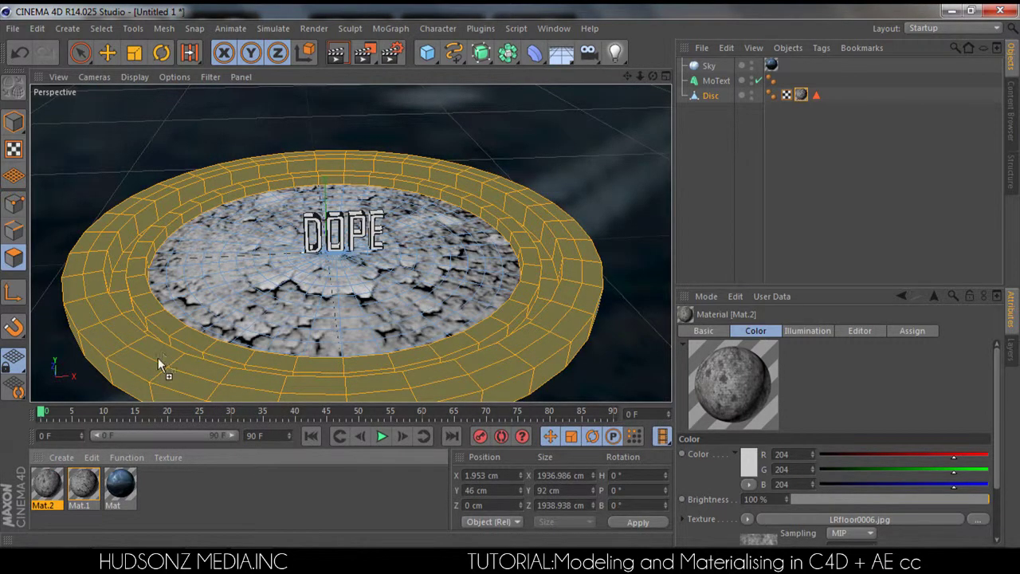
- Apply Mat.2 to the selected rim polygons of the Disc and set its texture projection to Cubic
{"action": "left_click_drag", "start_coordinate": [148, 369], "coordinate": [149, 371]}
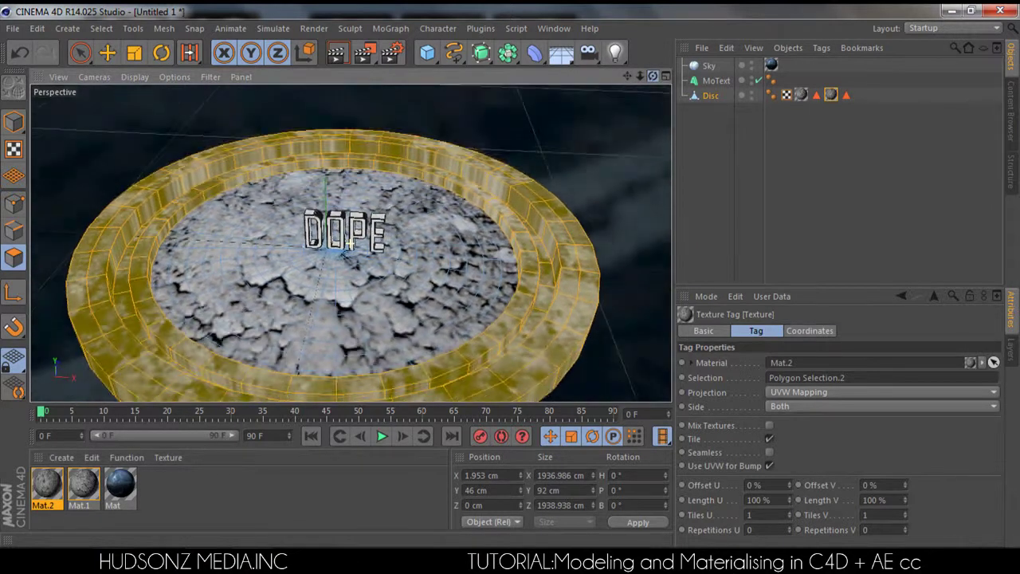
{"action": "left_click", "coordinate": [832, 97]}
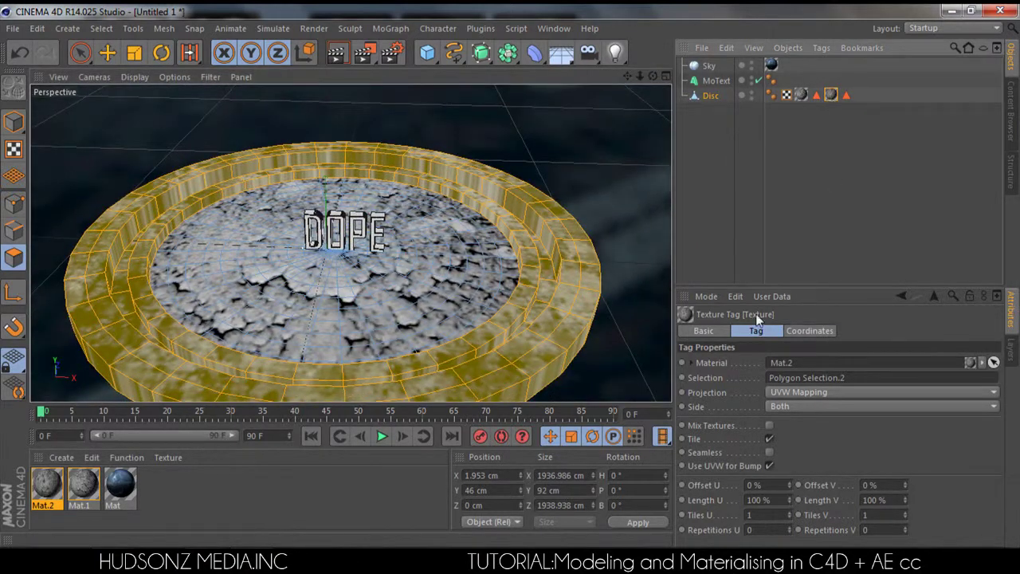
{"action": "left_click", "coordinate": [796, 392]}
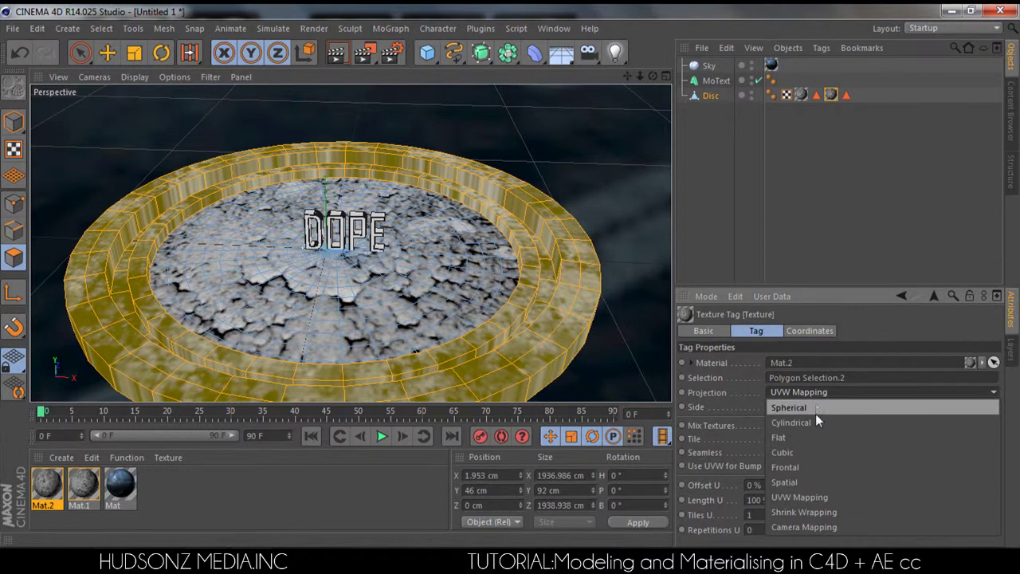
{"action": "left_click", "coordinate": [810, 452]}
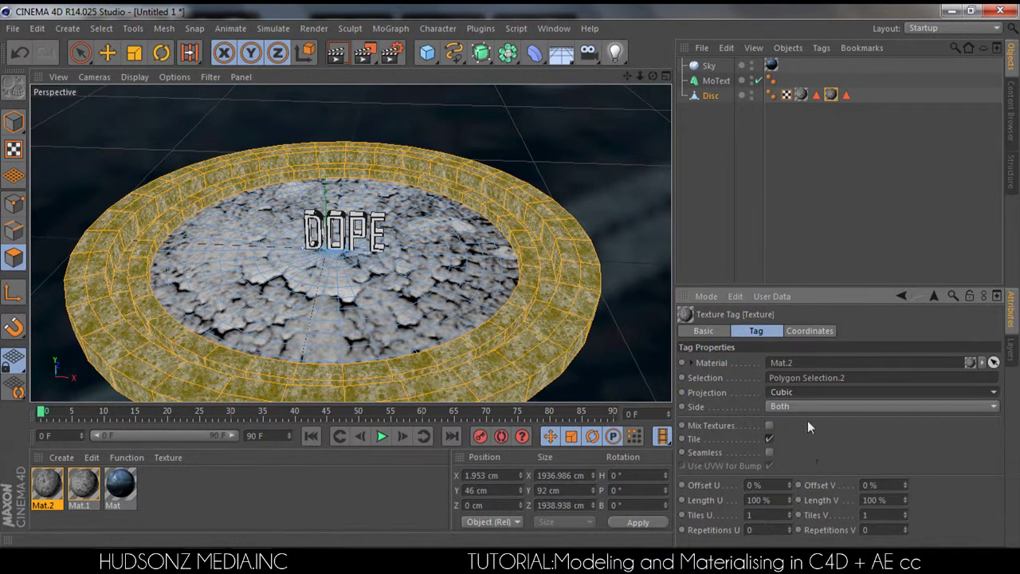
- Keep the rim texture's projection on Cubic and render a preview of the arena in the viewport
{"action": "left_click", "coordinate": [814, 393]}
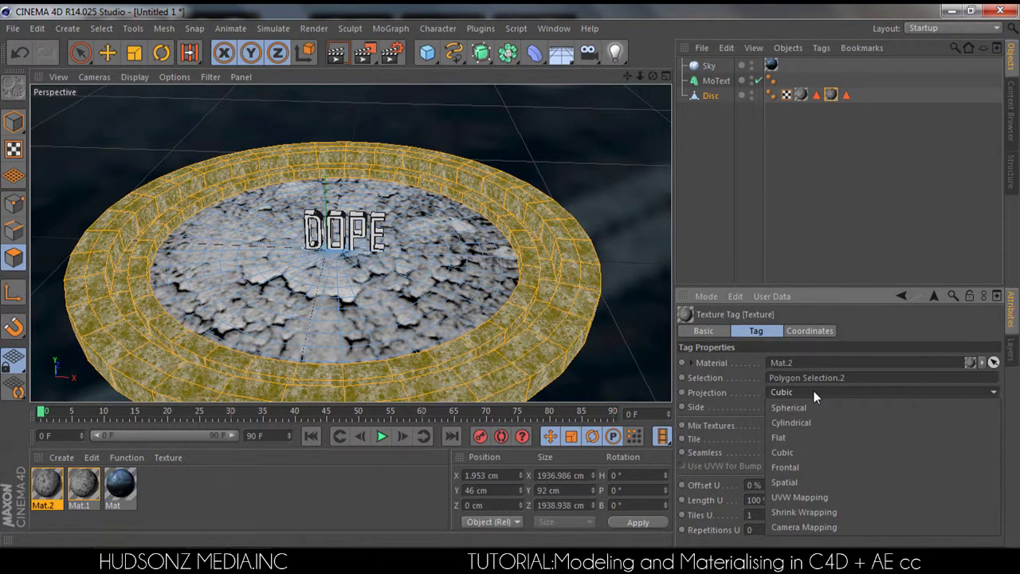
{"action": "left_click", "coordinate": [814, 391]}
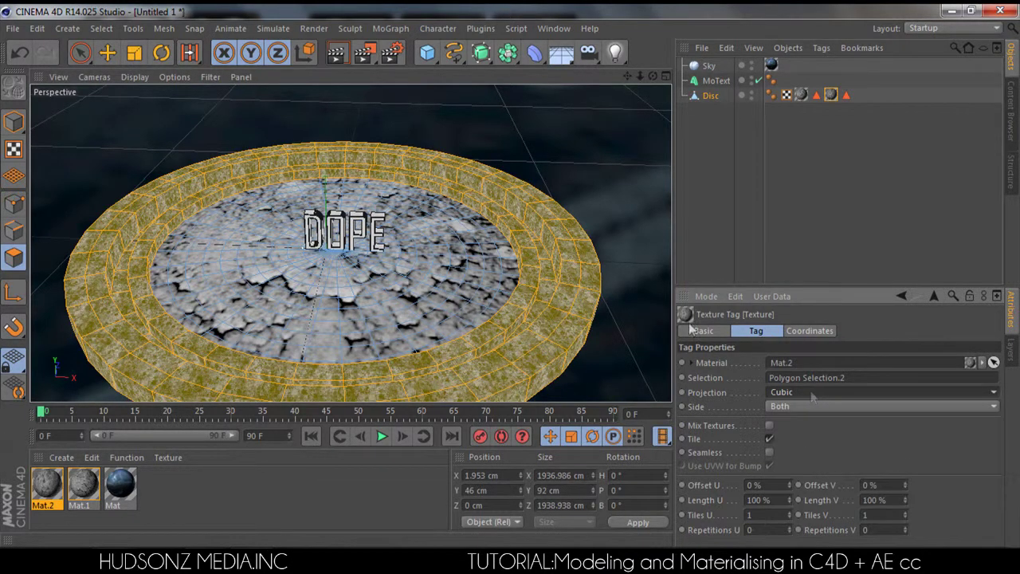
{"action": "left_click", "coordinate": [337, 50]}
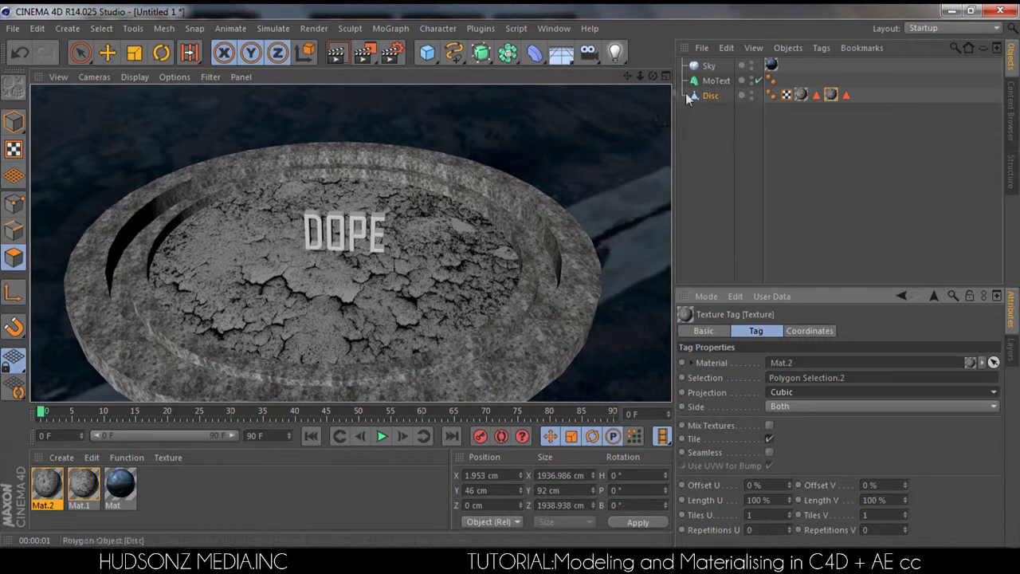
- Add an Omni light and move it high above the arena, offset to one side of the DOPE text
{"action": "mouse_move", "coordinate": [653, 76]}
{"action": "left_mouse_down"}
{"action": "mouse_move", "coordinate": [653, 41]}
{"action": "mouse_move", "coordinate": [661, 74]}
{"action": "mouse_move", "coordinate": [643, 80]}
{"action": "left_mouse_up"}
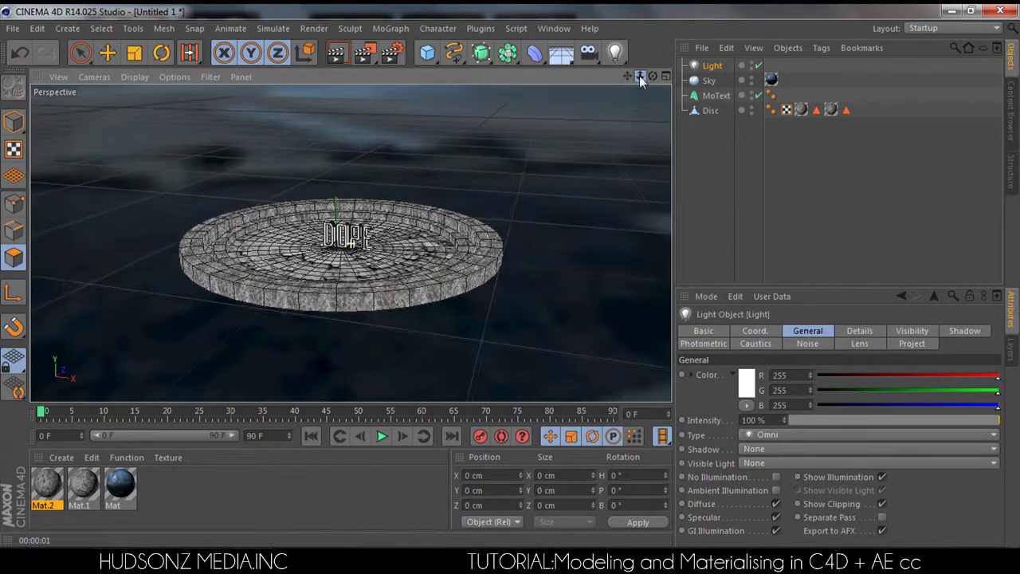
{"action": "key", "text": "e"}
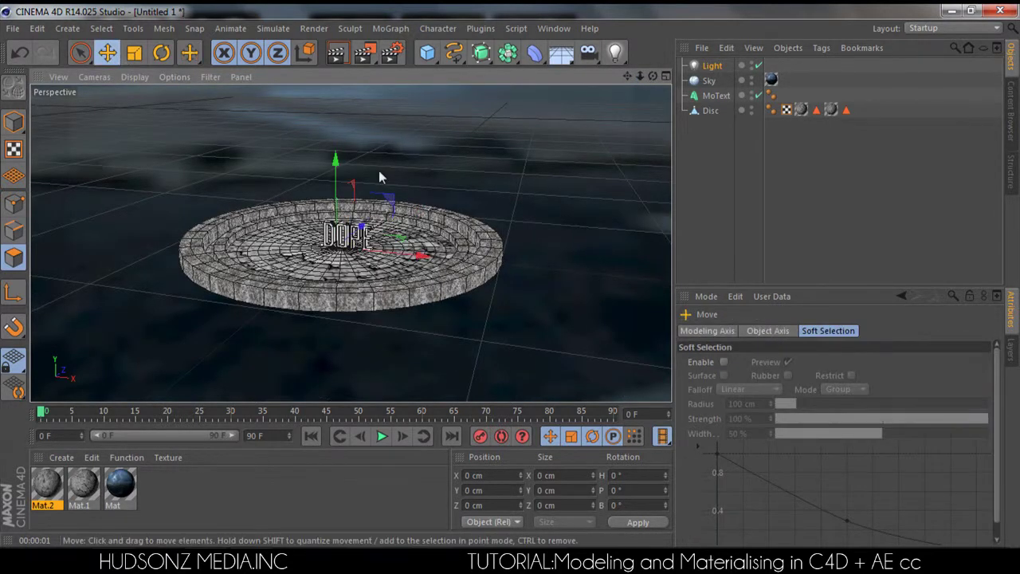
{"action": "left_click_drag", "start_coordinate": [343, 187], "coordinate": [357, 158]}
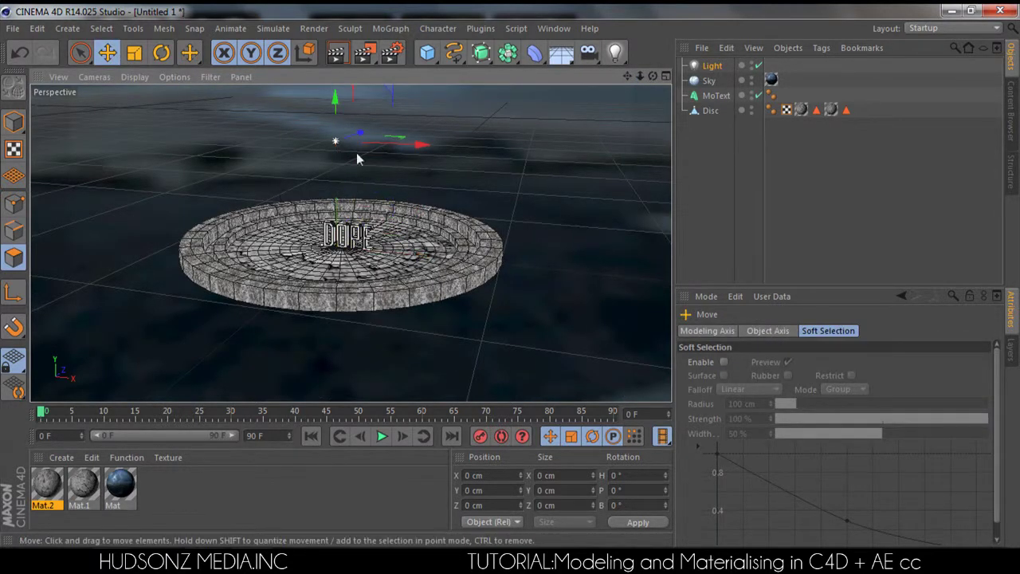
{"action": "left_click_drag", "start_coordinate": [641, 76], "coordinate": [647, 83]}
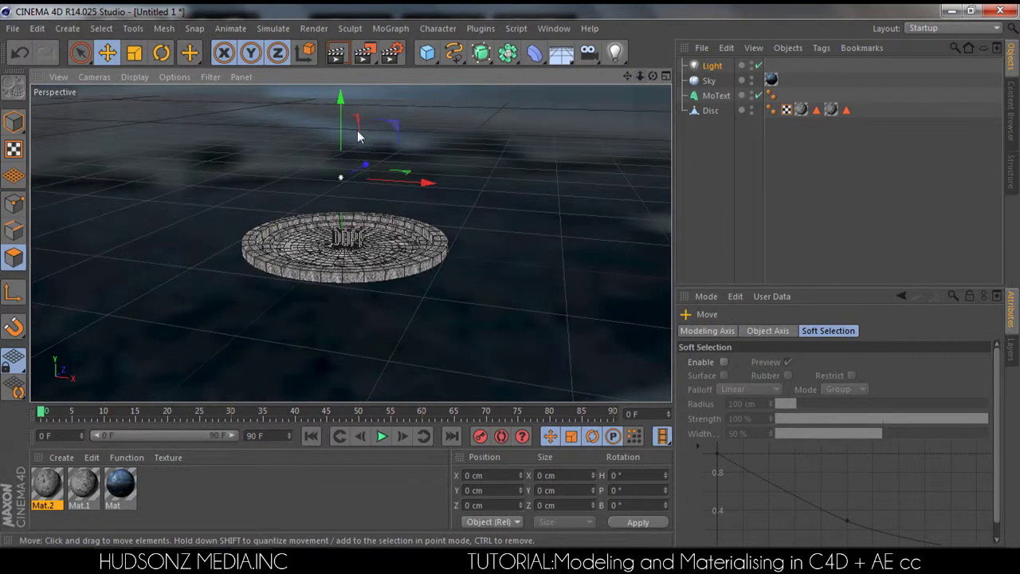
{"action": "left_click_drag", "start_coordinate": [344, 126], "coordinate": [436, 120]}
{"action": "left_click_drag", "start_coordinate": [441, 117], "coordinate": [444, 117]}
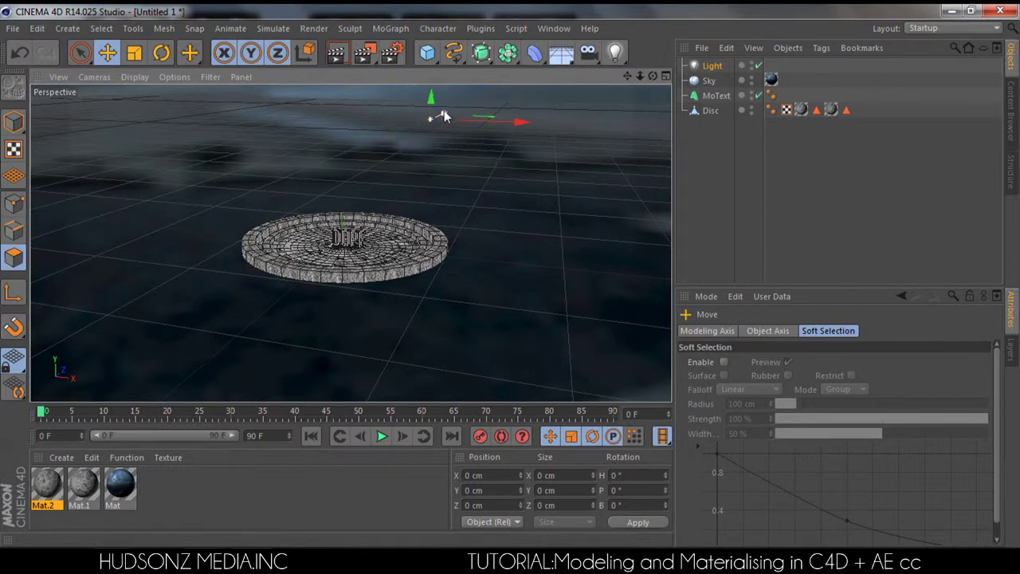
{"action": "left_click_drag", "start_coordinate": [431, 99], "coordinate": [432, 87]}
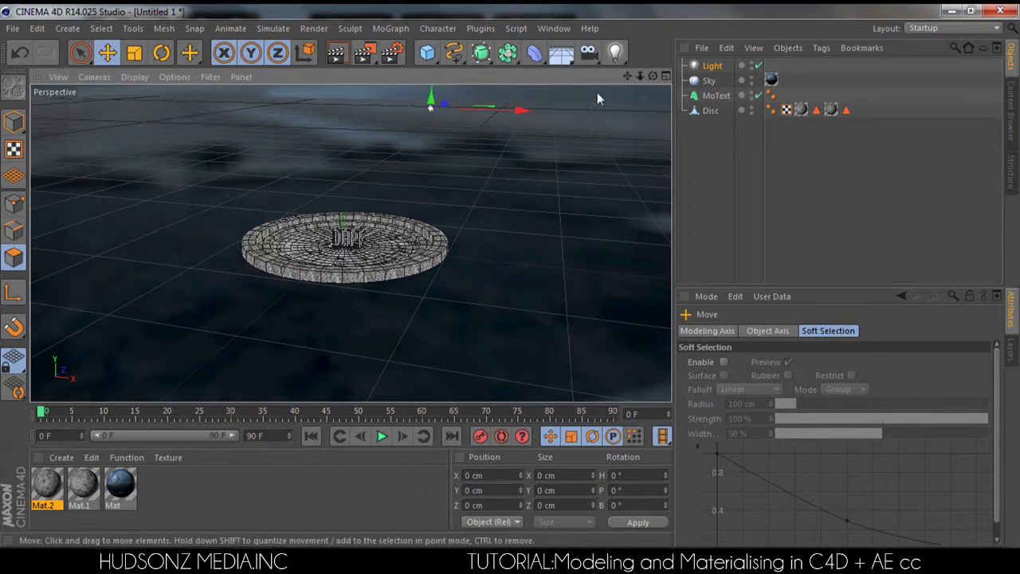
- Set the light's shadow type to Raytraced (Hard)
{"action": "left_click_drag", "start_coordinate": [640, 76], "coordinate": [678, 76]}
{"action": "left_click", "coordinate": [695, 68]}
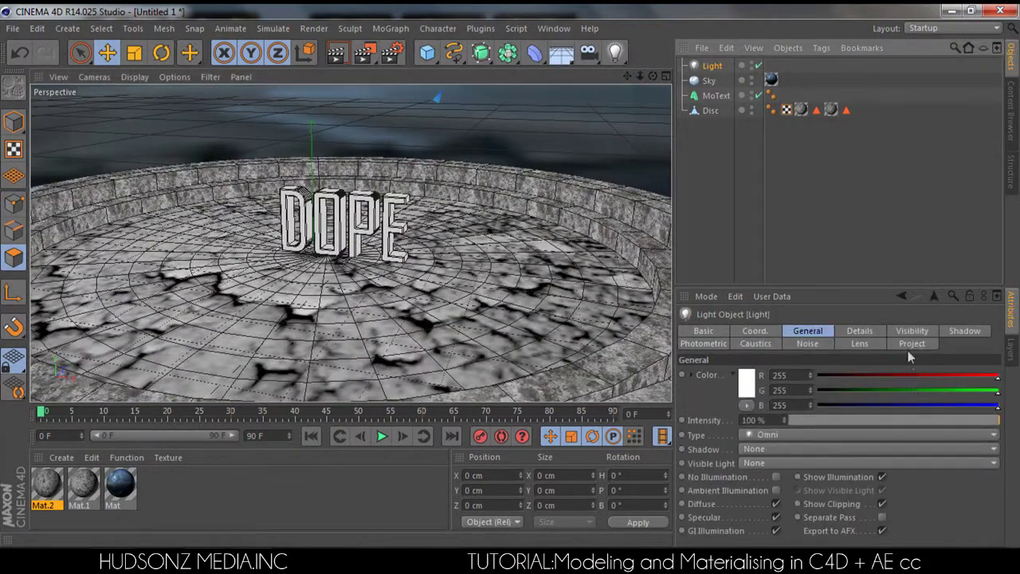
{"action": "left_click", "coordinate": [962, 332]}
{"action": "left_click", "coordinate": [782, 377]}
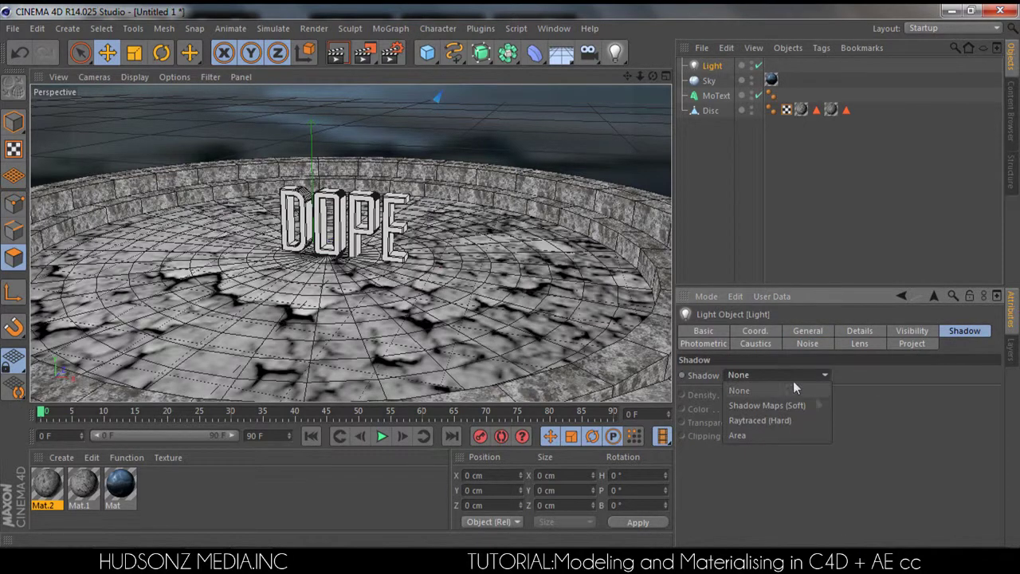
{"action": "left_click", "coordinate": [789, 419]}
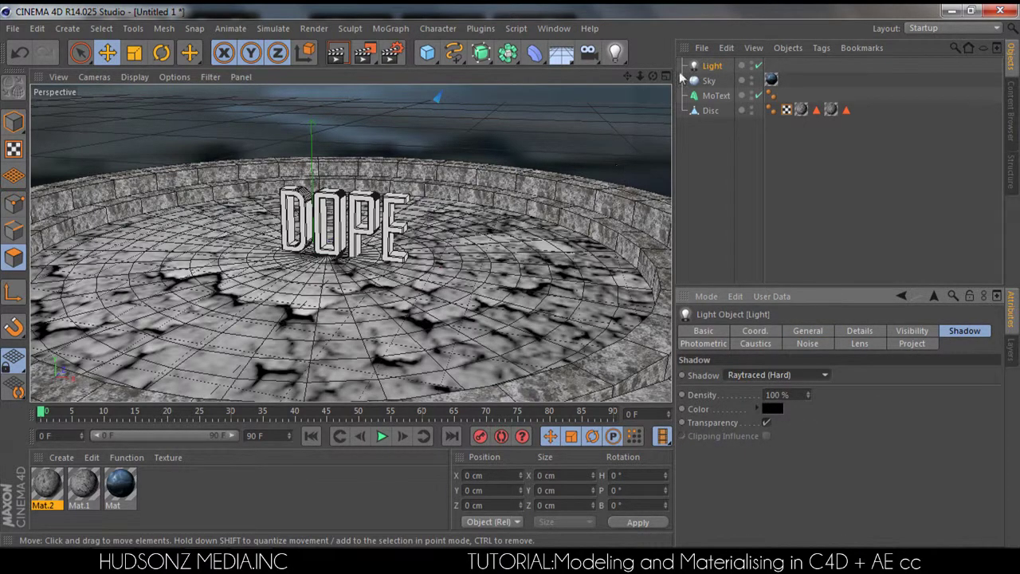
- Create a new material and browse for its color texture in the Grayscale folder of Riot Gear's Grungy Textures
{"action": "mouse_move", "coordinate": [653, 76]}
{"action": "left_mouse_down"}
{"action": "mouse_move", "coordinate": [439, 255]}
{"action": "mouse_move", "coordinate": [301, 335]}
{"action": "left_mouse_up"}
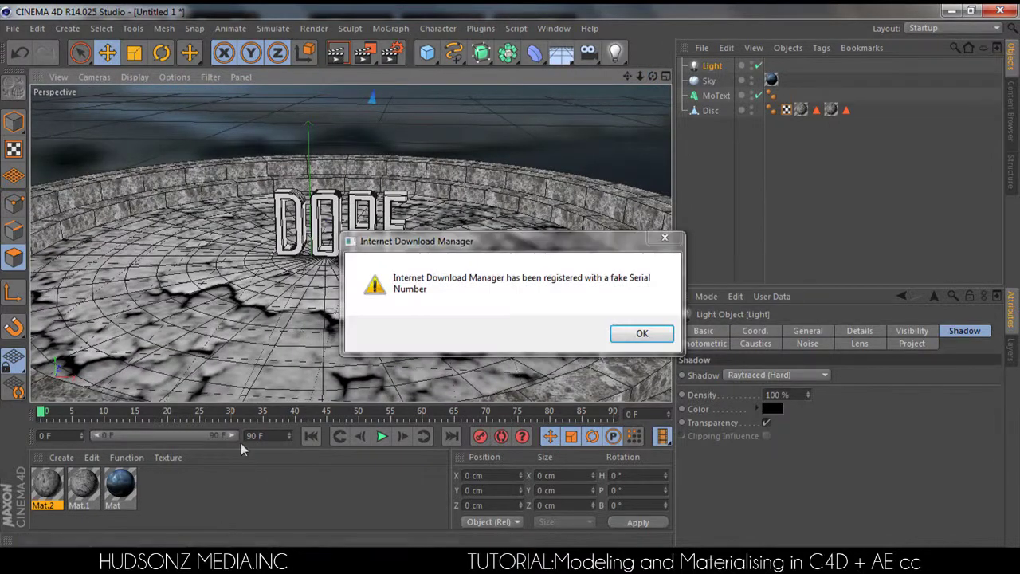
{"action": "left_click", "coordinate": [663, 246]}
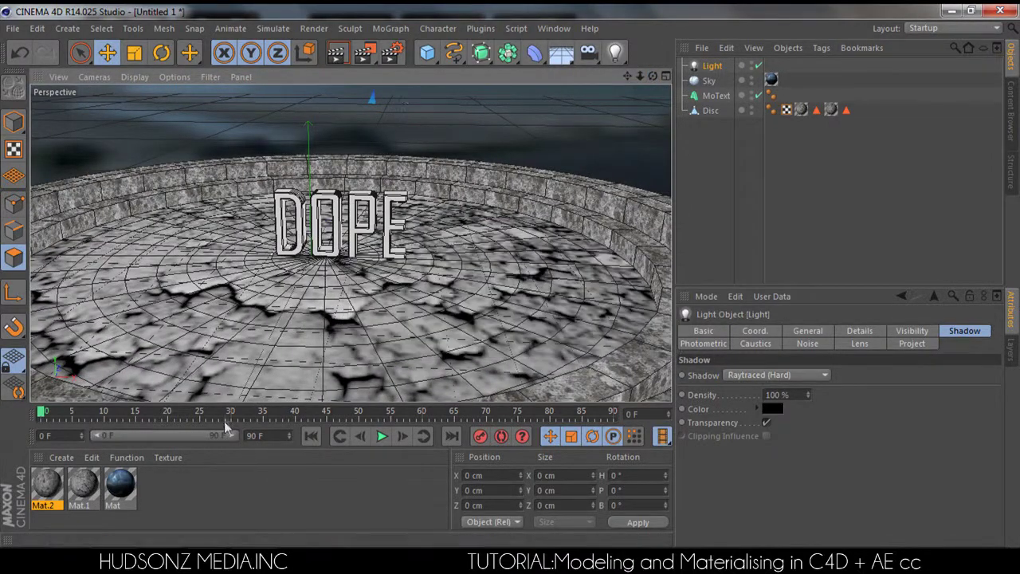
{"action": "double_click", "coordinate": [230, 502]}
{"action": "double_click", "coordinate": [48, 488]}
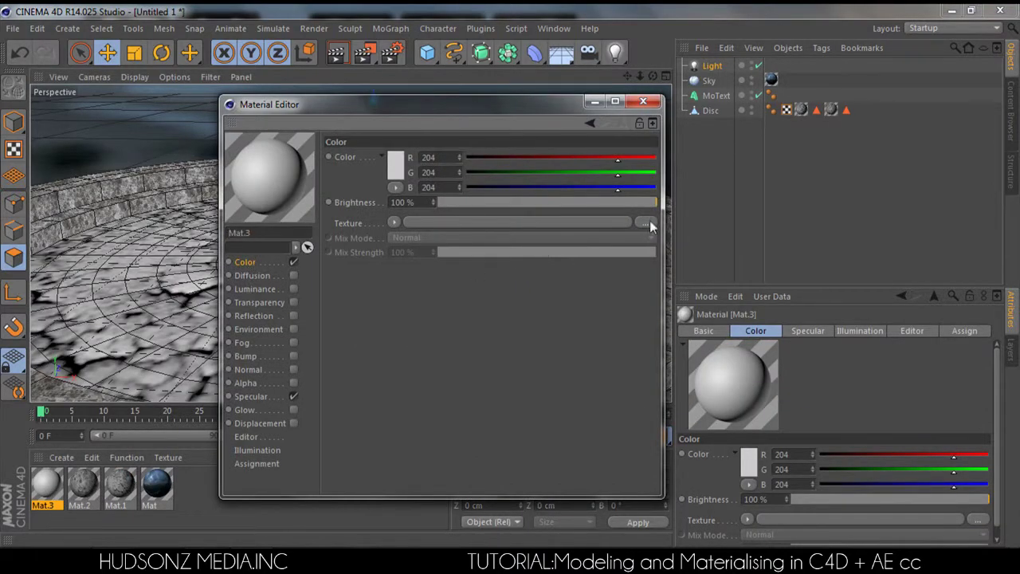
{"action": "left_click", "coordinate": [647, 224]}
{"action": "left_click_drag", "start_coordinate": [540, 244], "coordinate": [542, 369]}
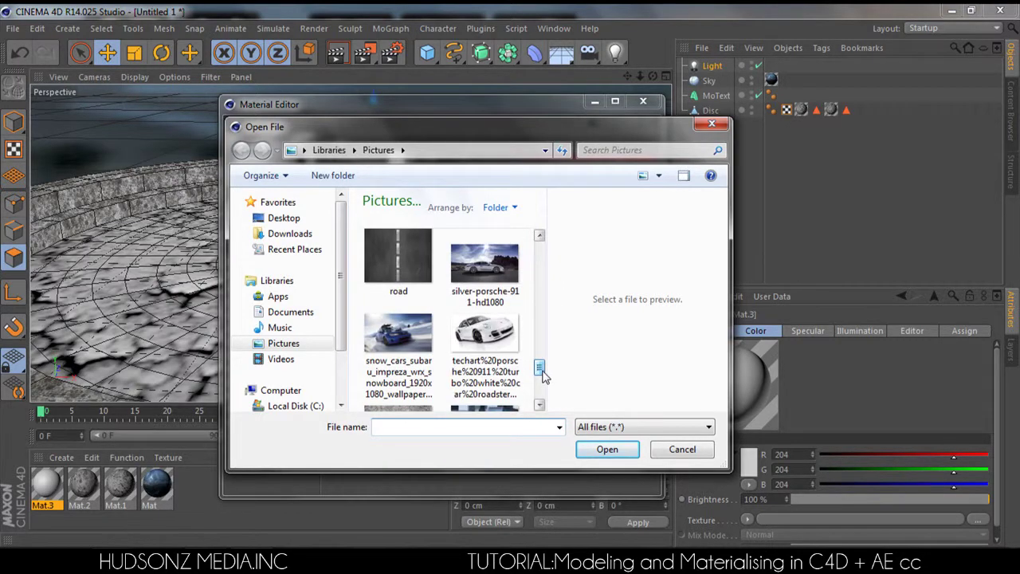
{"action": "left_click", "coordinate": [391, 339]}
{"action": "scroll", "coordinate": [402, 351], "scroll_direction": "down", "scroll_amount": 3}
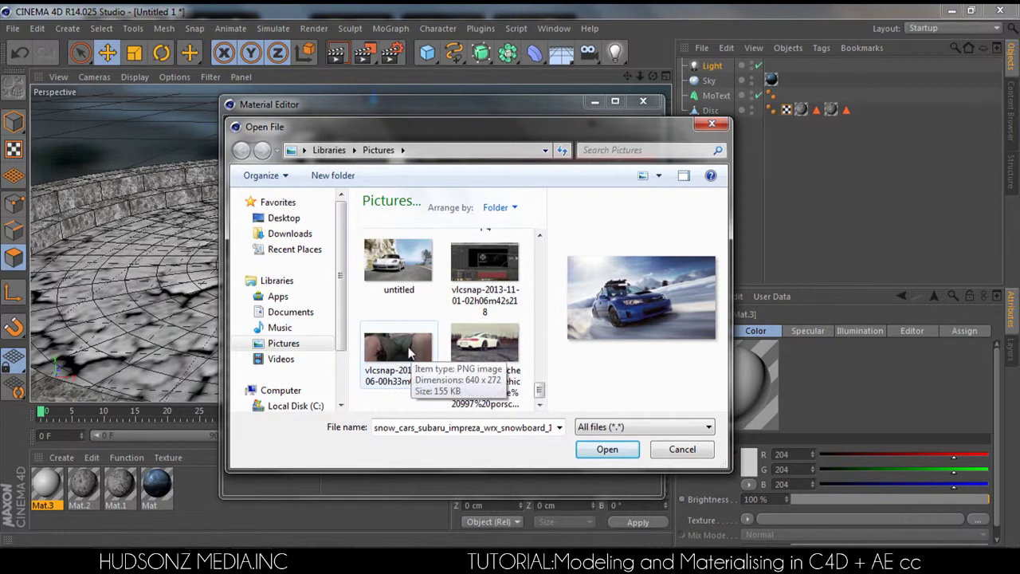
{"action": "scroll", "coordinate": [287, 319], "scroll_direction": "down", "scroll_amount": 2}
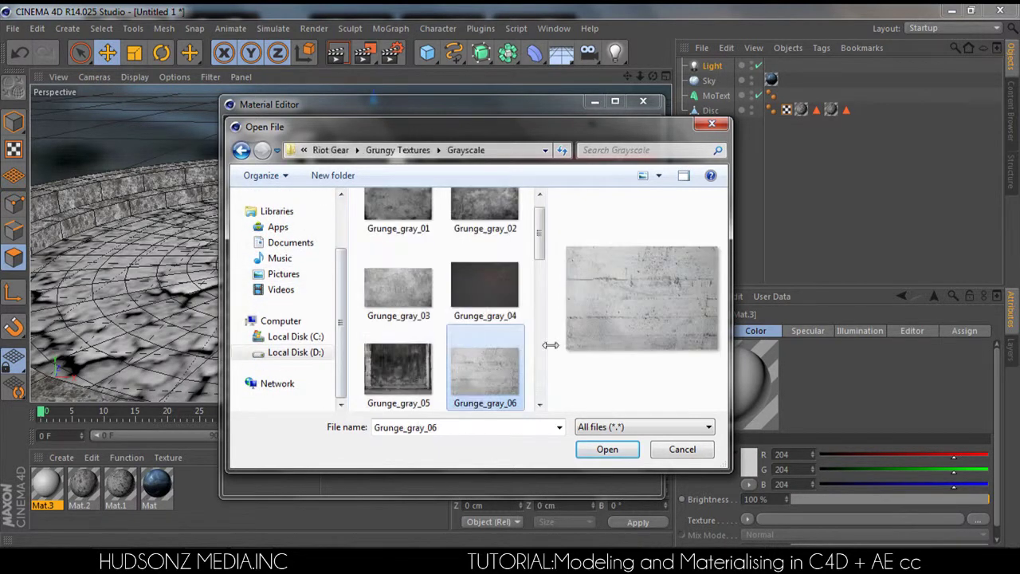
- Preview the Grunge_gray images in the Grayscale folder to compare them as textures for the text
{"action": "scroll", "coordinate": [525, 344], "scroll_direction": "down", "scroll_amount": 3}
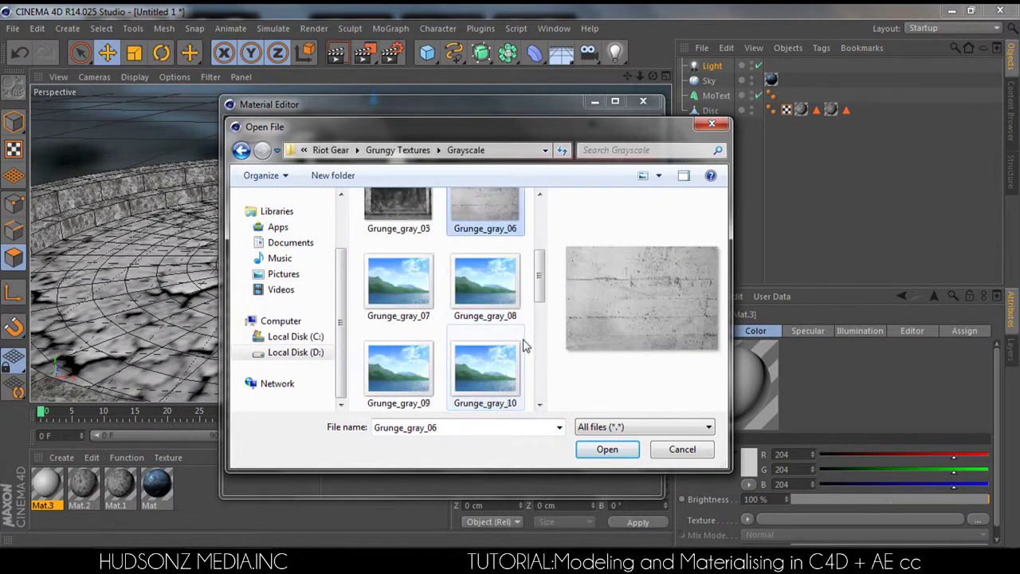
{"action": "left_click", "coordinate": [423, 316]}
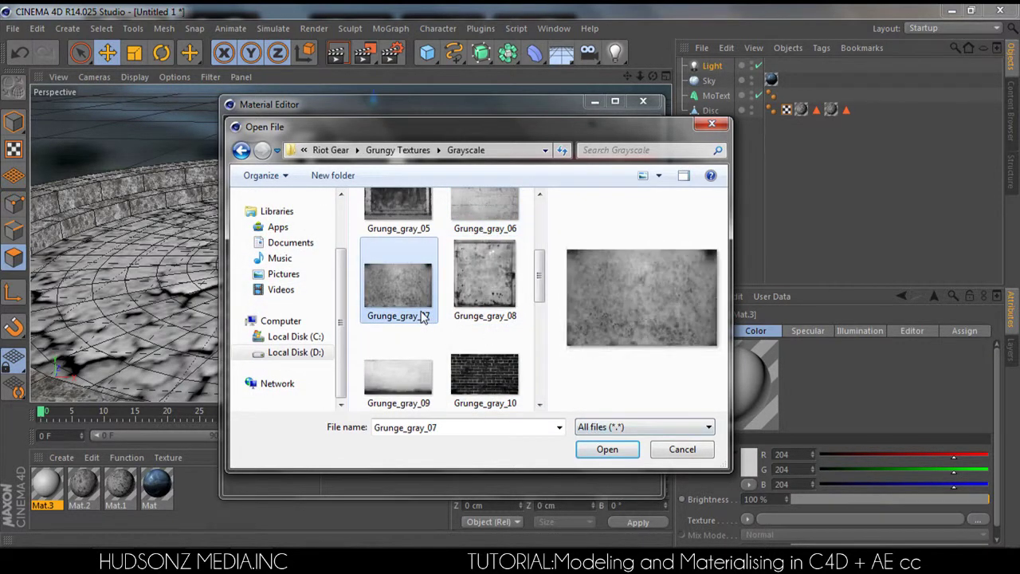
{"action": "left_click", "coordinate": [413, 385]}
{"action": "left_click", "coordinate": [414, 288]}
{"action": "scroll", "coordinate": [488, 367], "scroll_direction": "down", "scroll_amount": 1}
{"action": "left_click", "coordinate": [489, 367]}
{"action": "scroll", "coordinate": [496, 354], "scroll_direction": "down", "scroll_amount": 4}
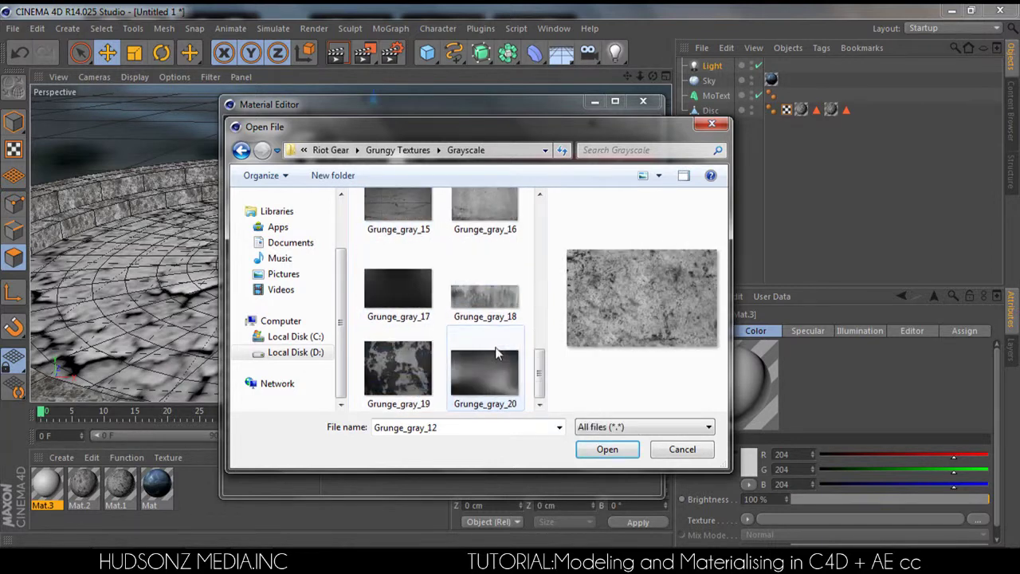
{"action": "left_click", "coordinate": [398, 293]}
{"action": "left_click", "coordinate": [472, 381]}
{"action": "left_click", "coordinate": [421, 384]}
{"action": "left_click", "coordinate": [469, 374]}
{"action": "left_click", "coordinate": [400, 300]}
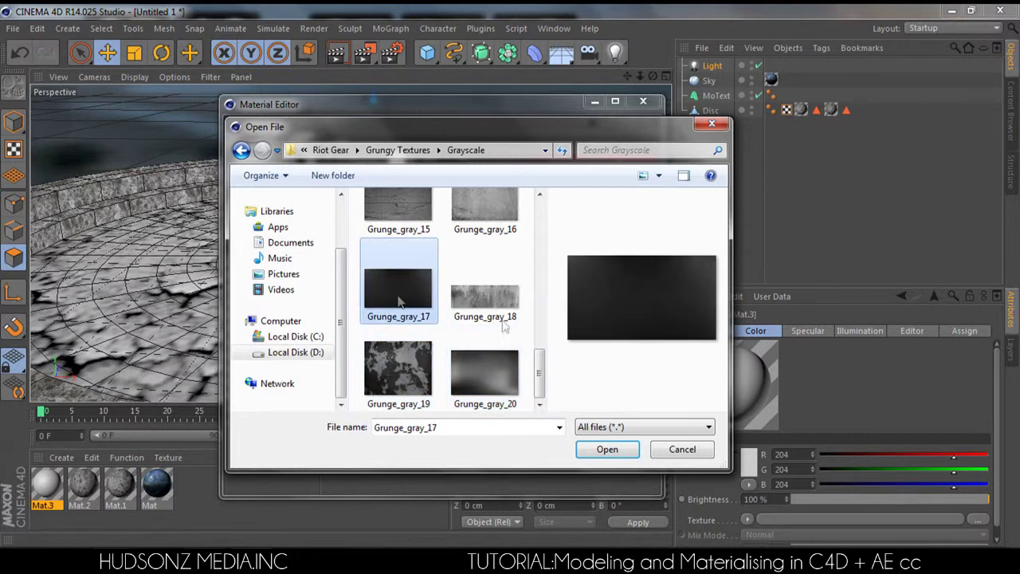
{"action": "scroll", "coordinate": [441, 354], "scroll_direction": "up", "scroll_amount": 1}
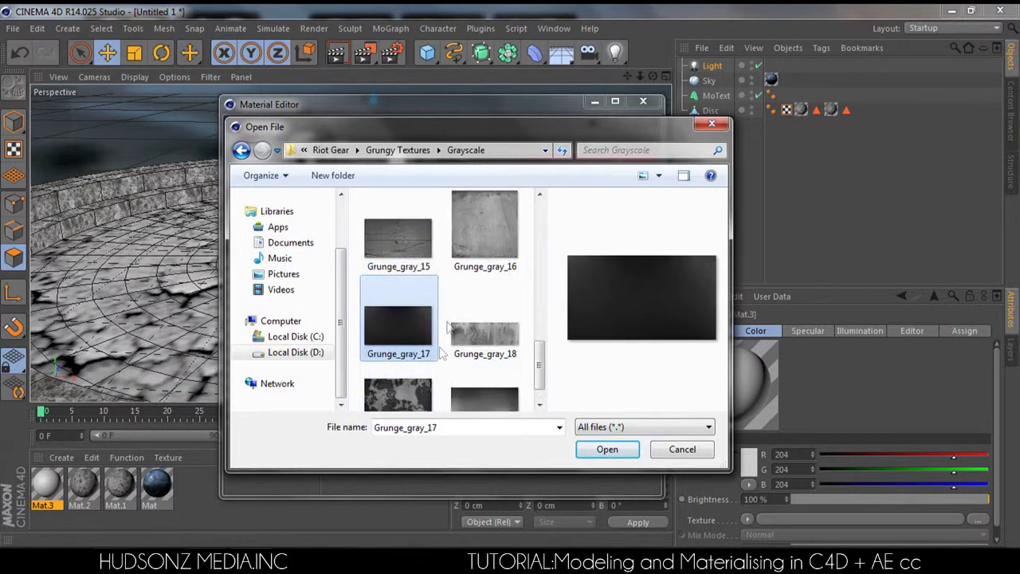
{"action": "left_click", "coordinate": [403, 243]}
{"action": "scroll", "coordinate": [447, 249], "scroll_direction": "up", "scroll_amount": 3}
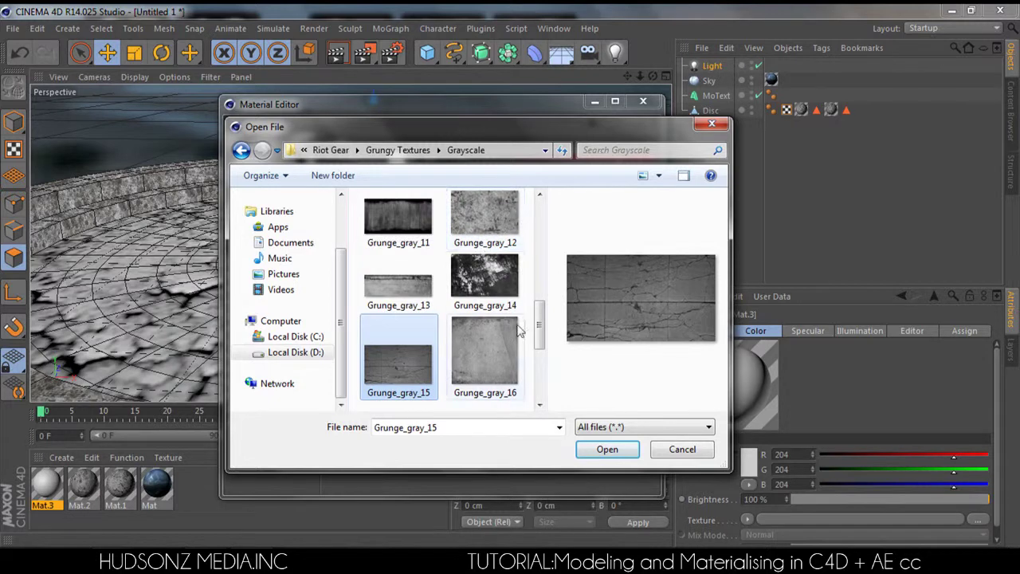
{"action": "left_click", "coordinate": [492, 341]}
{"action": "left_click", "coordinate": [401, 285]}
{"action": "left_click", "coordinate": [484, 215]}
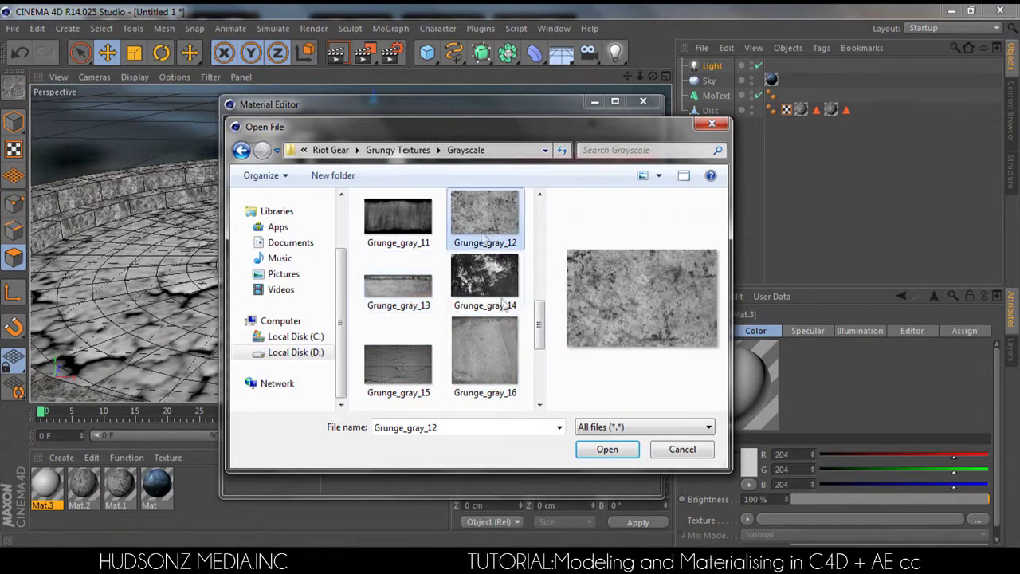
{"action": "scroll", "coordinate": [503, 303], "scroll_direction": "up", "scroll_amount": 4}
{"action": "scroll", "coordinate": [504, 303], "scroll_direction": "up", "scroll_amount": 5}
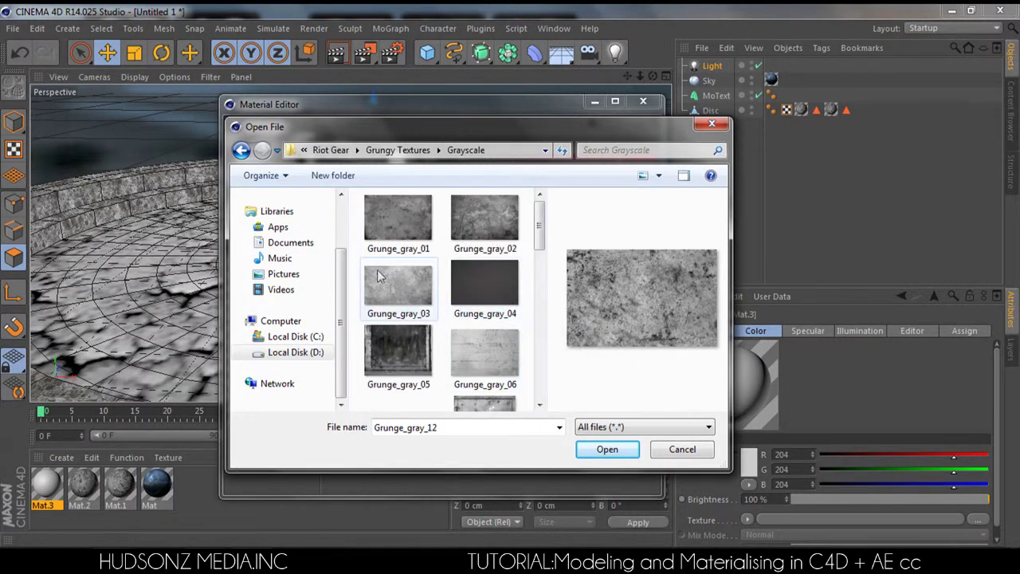
- Load Grunge_gray_03 as the new material's color texture and set the image's Exposure to -0.8
{"action": "left_click", "coordinate": [398, 299]}
{"action": "left_click", "coordinate": [606, 452]}
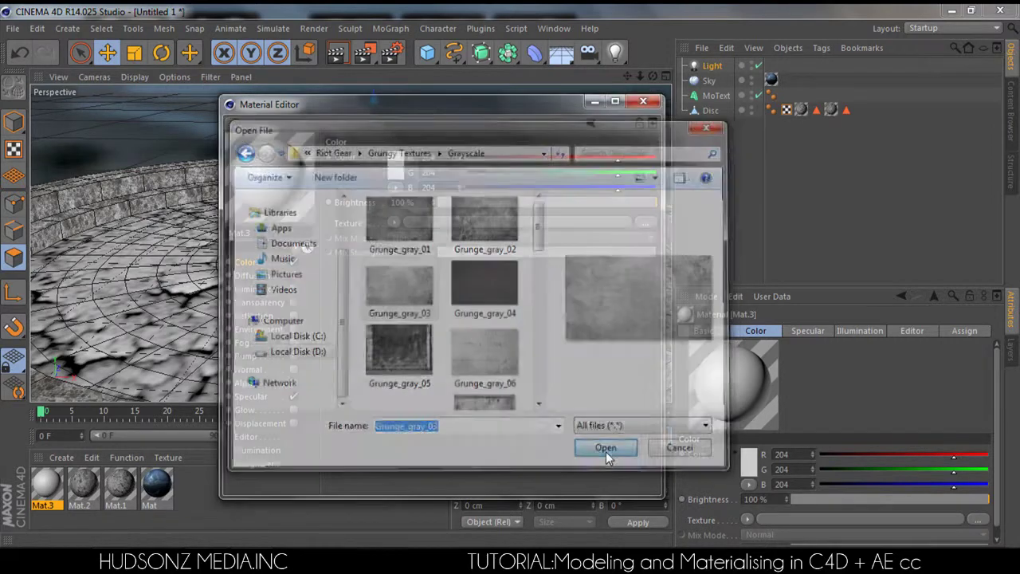
{"action": "left_click", "coordinate": [539, 337]}
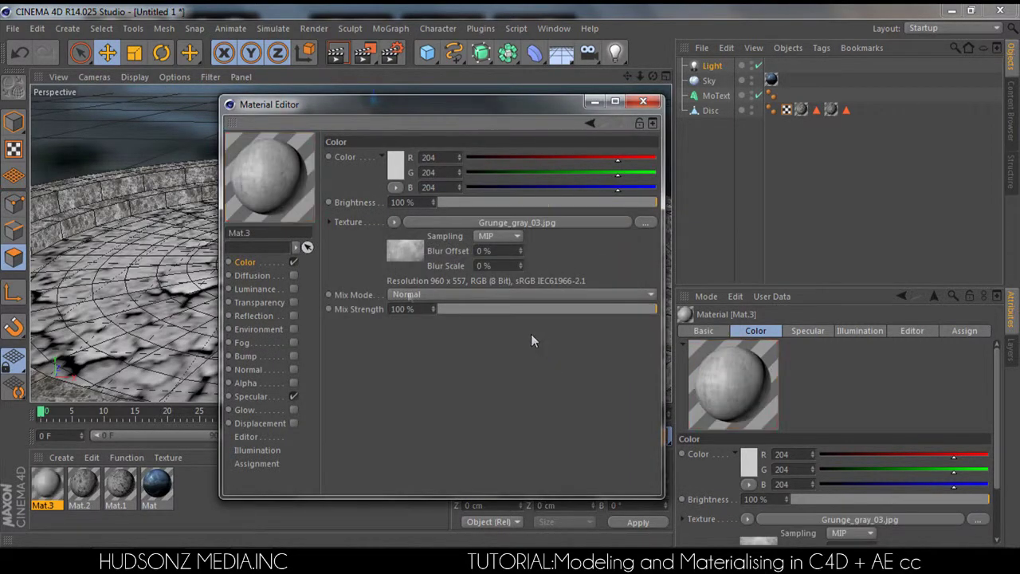
{"action": "left_click", "coordinate": [409, 251]}
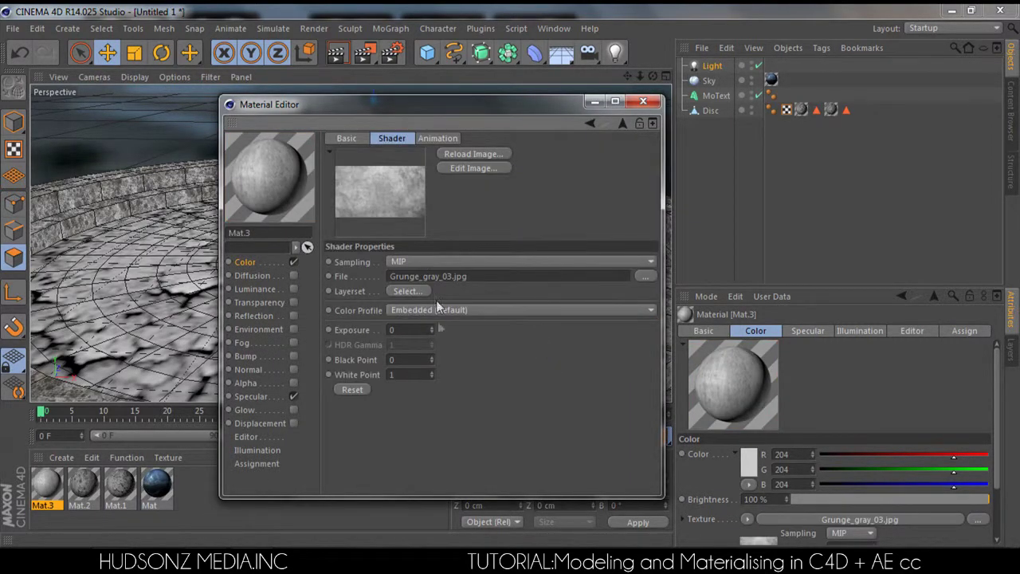
{"action": "left_click_drag", "start_coordinate": [432, 327], "coordinate": [430, 330]}
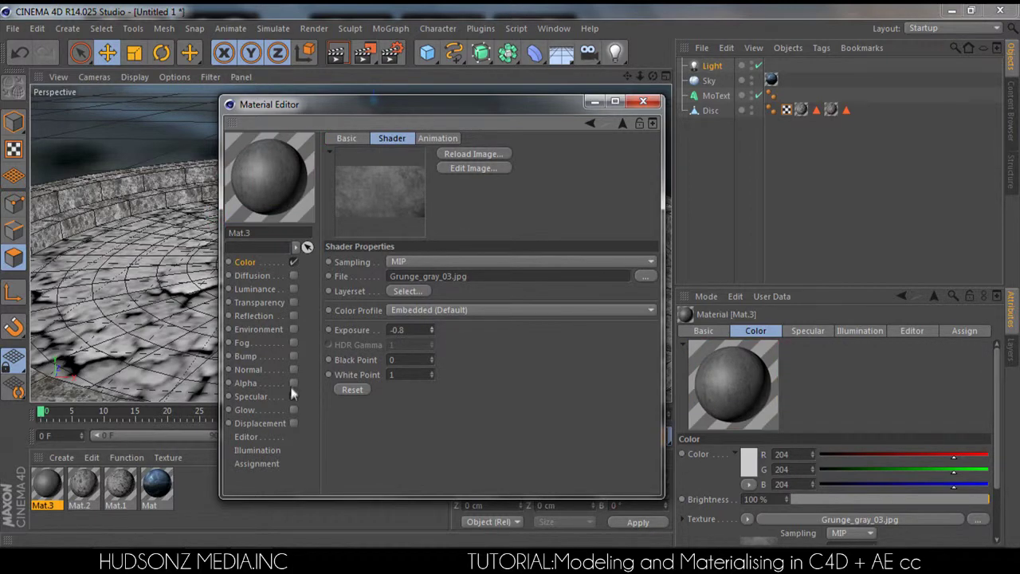
- Set the new material's Specular mode to Colored, with Height 100 % and Falloff about -37 %
{"action": "left_click", "coordinate": [261, 396]}
{"action": "left_click", "coordinate": [460, 353]}
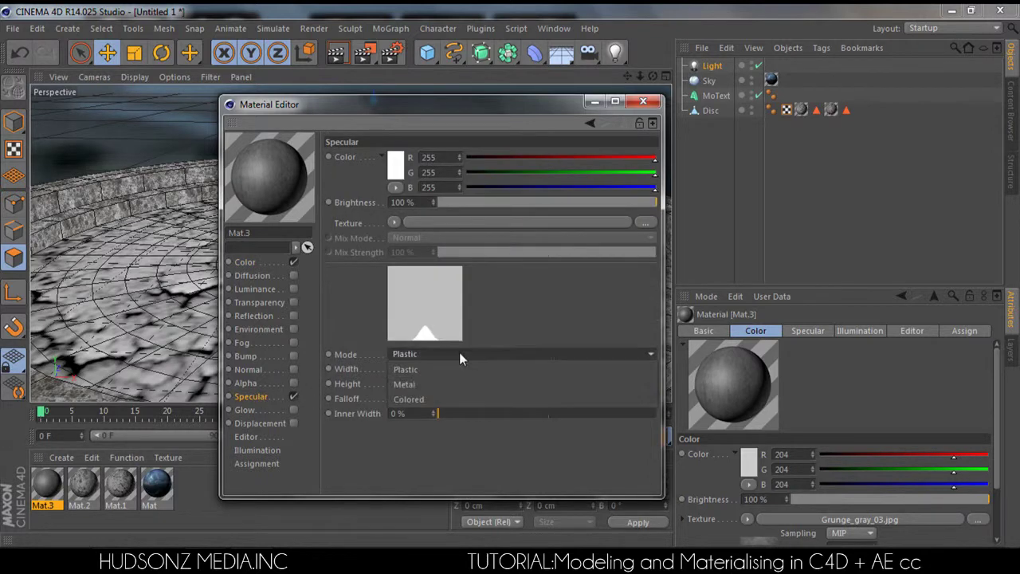
{"action": "left_click", "coordinate": [438, 395]}
{"action": "left_click_drag", "start_coordinate": [502, 384], "coordinate": [701, 405]}
{"action": "mouse_move", "coordinate": [501, 399]}
{"action": "left_mouse_down"}
{"action": "mouse_move", "coordinate": [492, 398]}
{"action": "mouse_move", "coordinate": [509, 399]}
{"action": "left_mouse_up"}
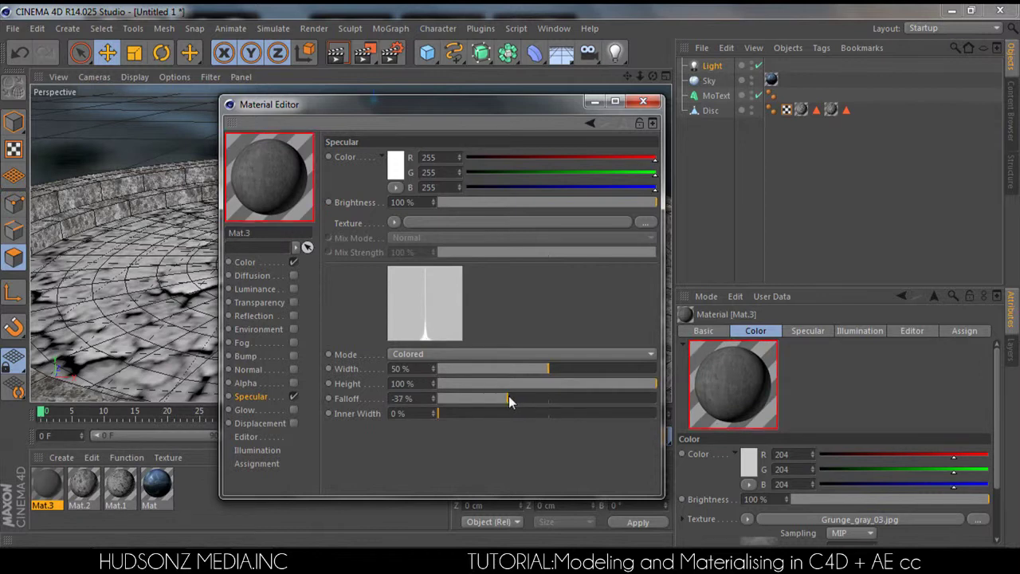
- Close the material settings and apply Mat.3 to the MoText object
{"action": "left_click", "coordinate": [643, 101]}
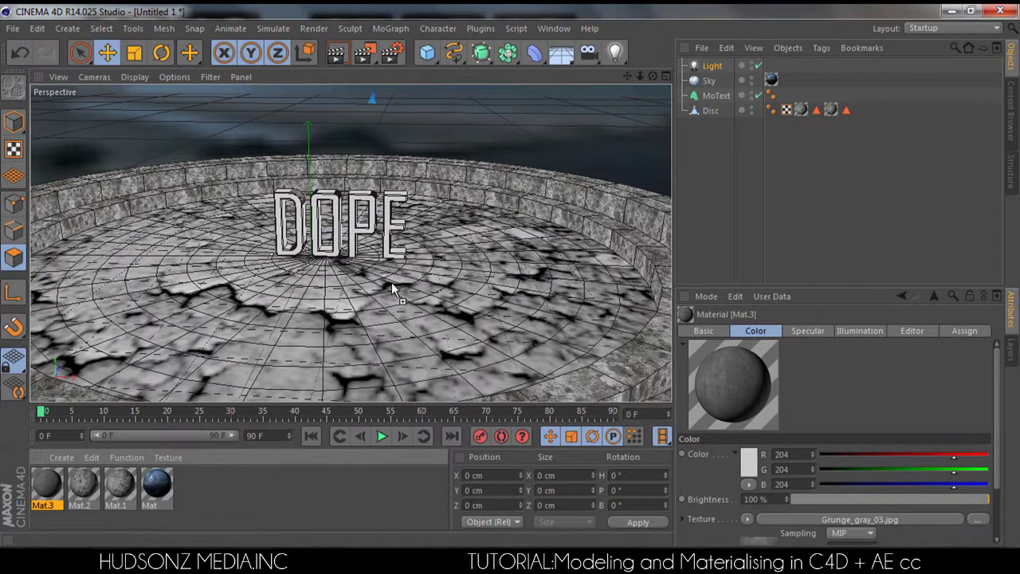
{"action": "left_click_drag", "start_coordinate": [715, 84], "coordinate": [713, 98]}
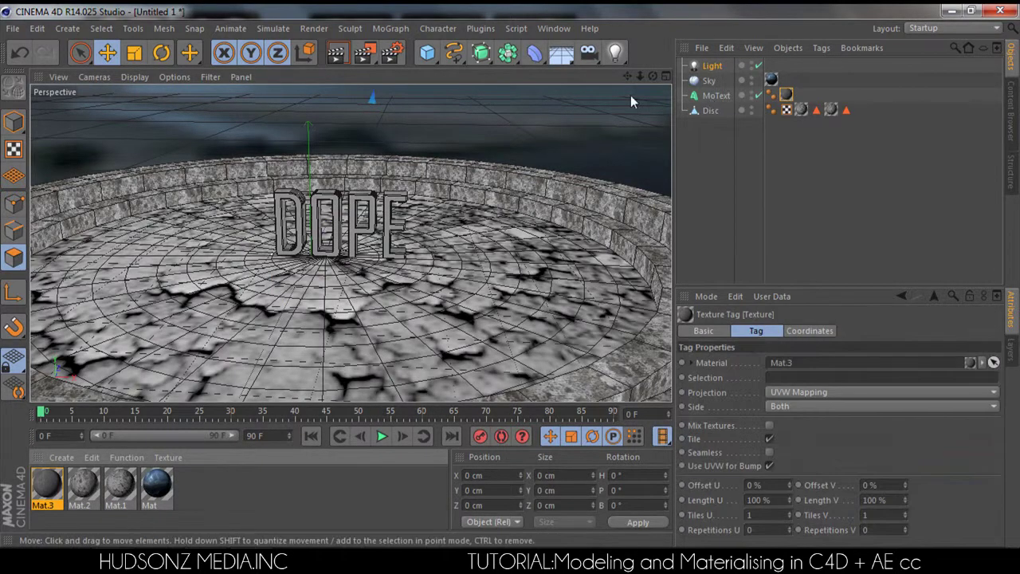
- Add the Global Illumination effect to the render settings and close them
{"action": "mouse_move", "coordinate": [640, 77]}
{"action": "left_mouse_down"}
{"action": "mouse_move", "coordinate": [685, 77]}
{"action": "mouse_move", "coordinate": [630, 77]}
{"action": "left_mouse_up"}
{"action": "left_click", "coordinate": [364, 53]}
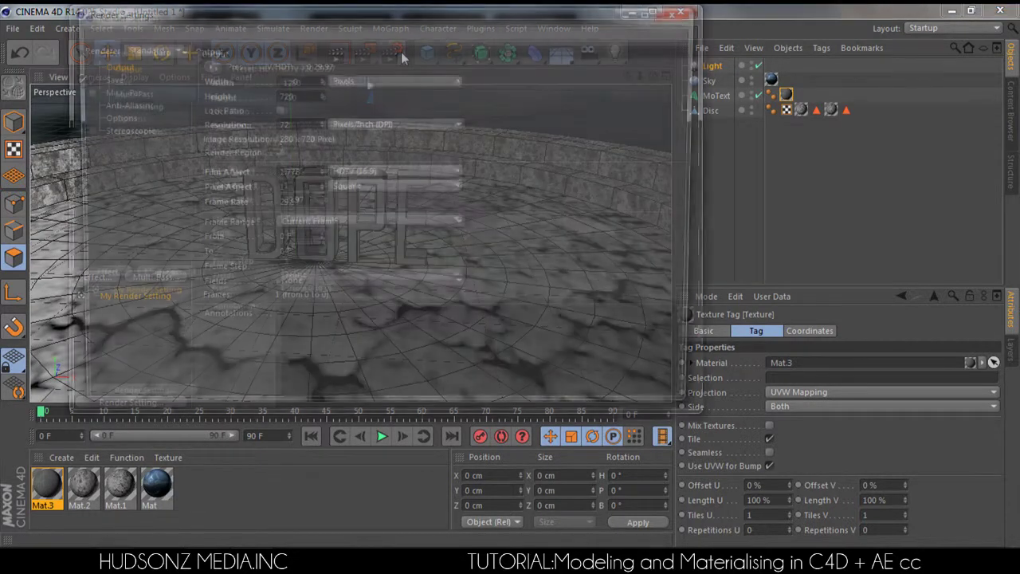
{"action": "left_click", "coordinate": [97, 276]}
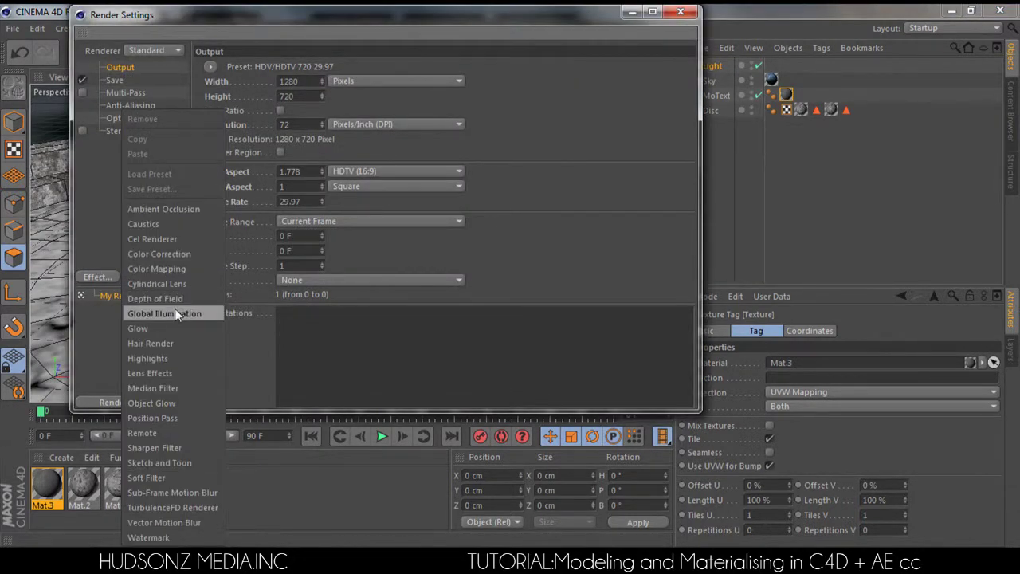
{"action": "left_click", "coordinate": [163, 310]}
{"action": "left_click", "coordinate": [681, 11]}
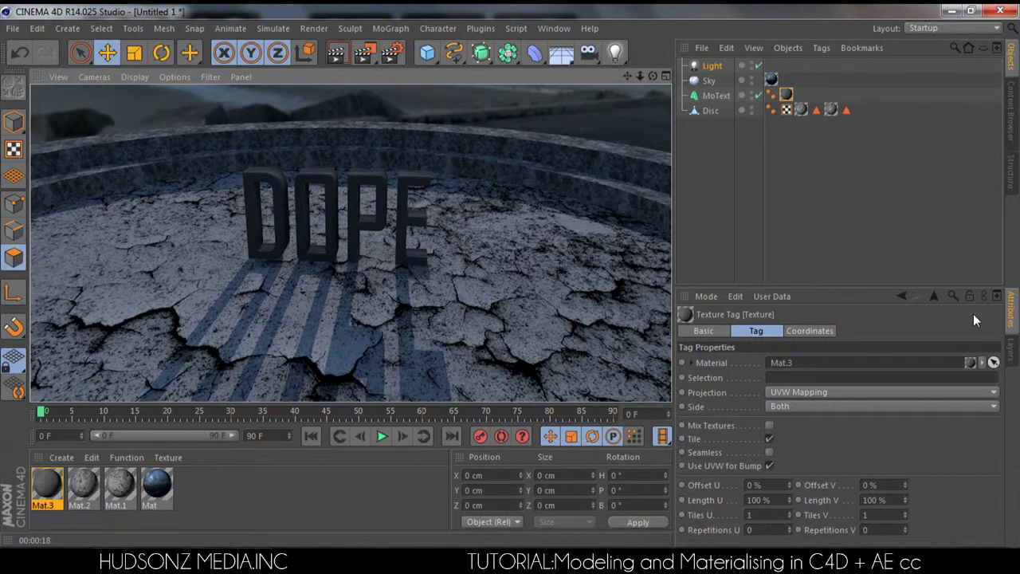
- Set the projection of the MoText object's Mat.3 texture tag to Spatial
{"action": "left_click", "coordinate": [714, 96]}
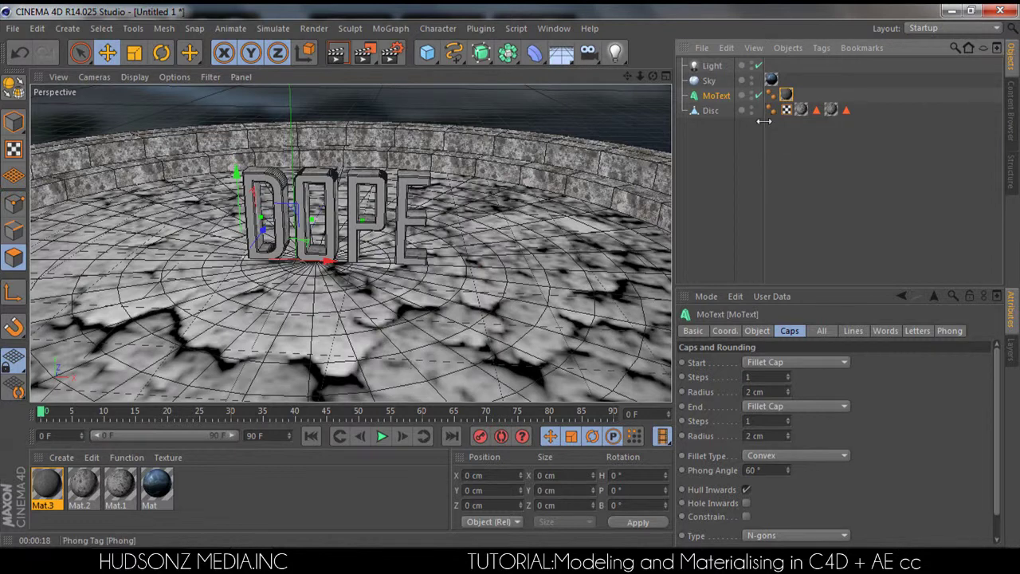
{"action": "left_click", "coordinate": [787, 95]}
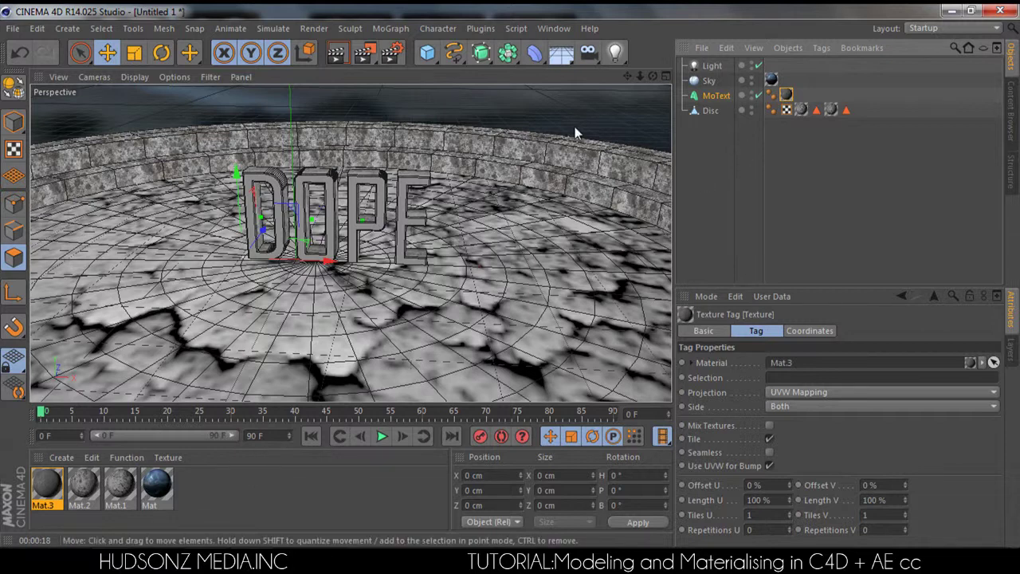
{"action": "left_click_drag", "start_coordinate": [654, 76], "coordinate": [582, 81]}
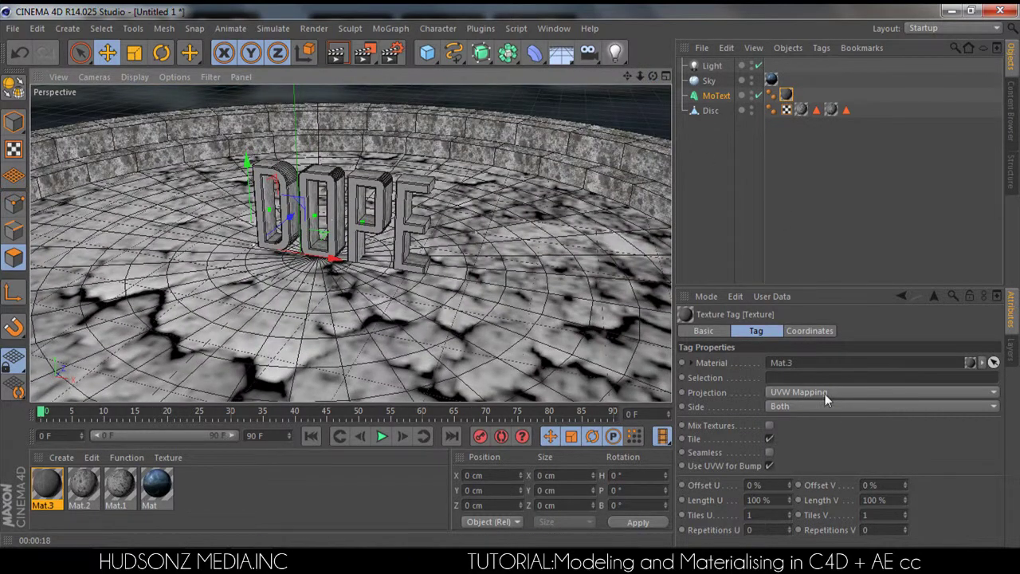
{"action": "left_click", "coordinate": [699, 393]}
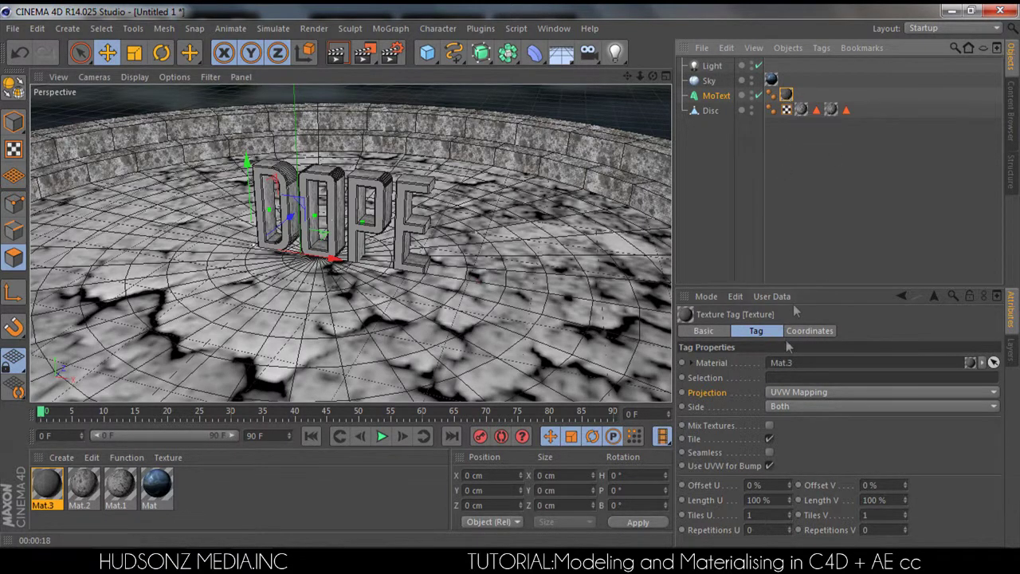
{"action": "left_click", "coordinate": [814, 393]}
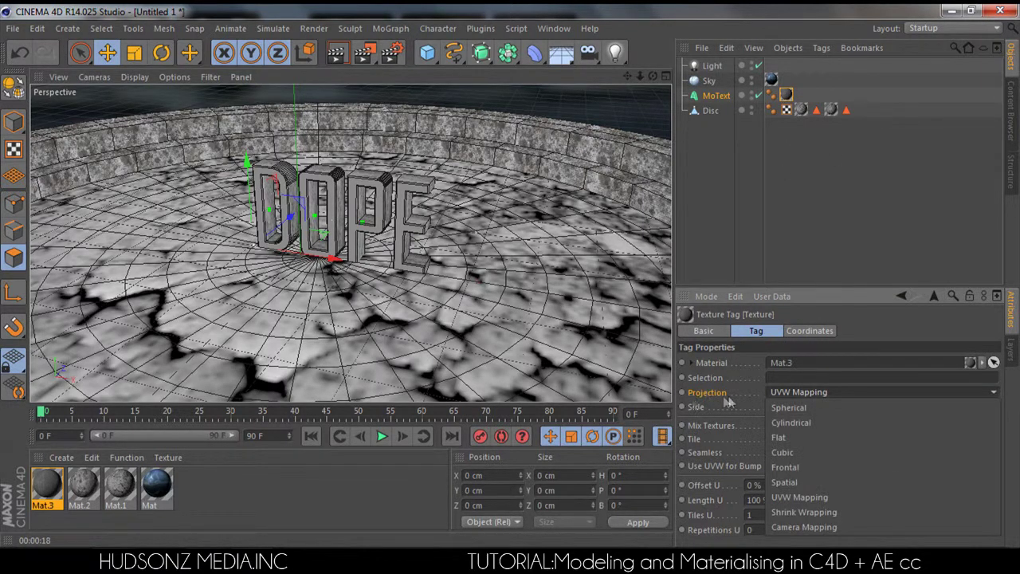
{"action": "left_click", "coordinate": [803, 482]}
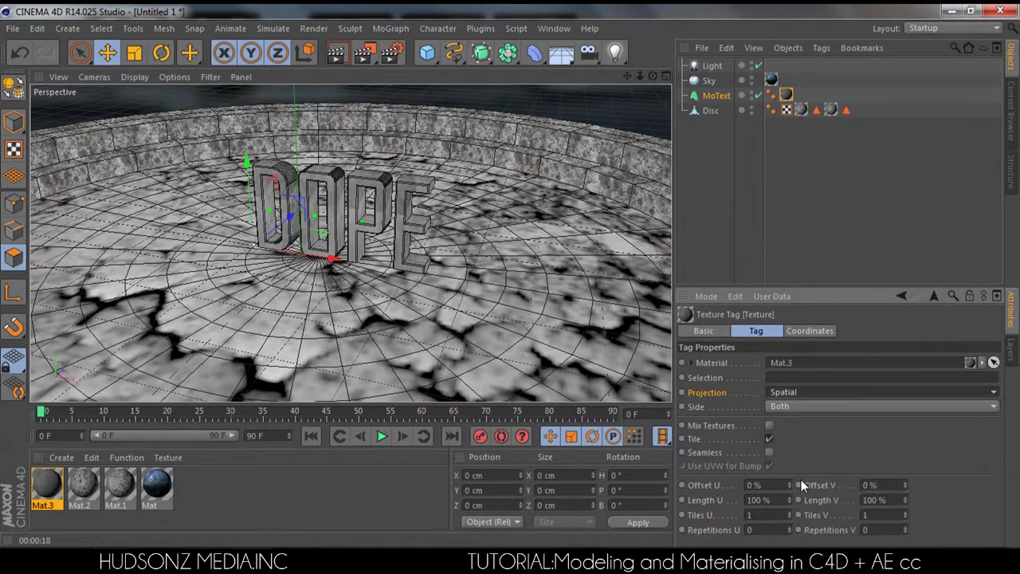
- Dismiss the Internet Download Manager message and render the perspective view to check the text's texture
{"action": "left_click_drag", "start_coordinate": [652, 76], "coordinate": [658, 52]}
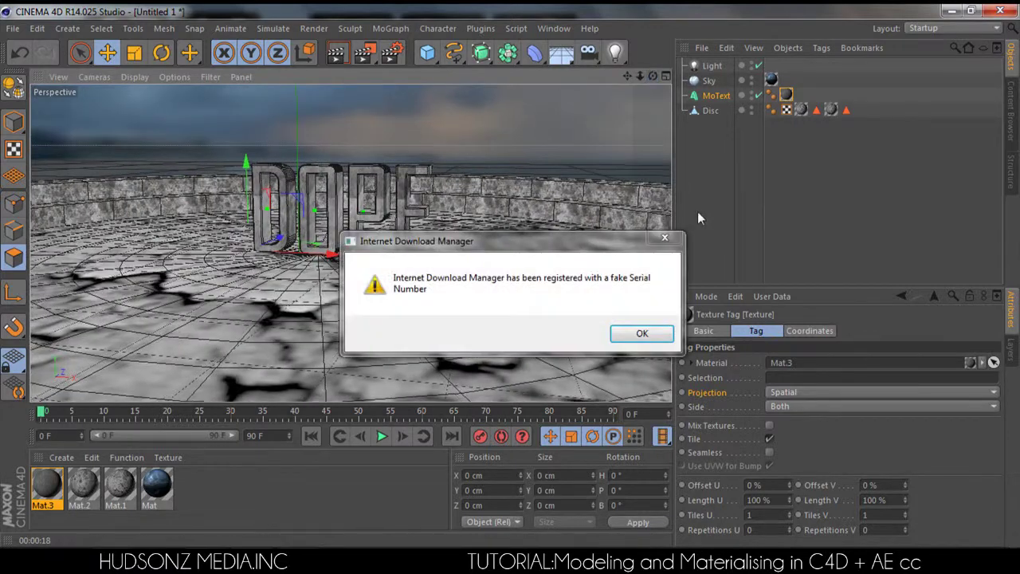
{"action": "left_click", "coordinate": [662, 240]}
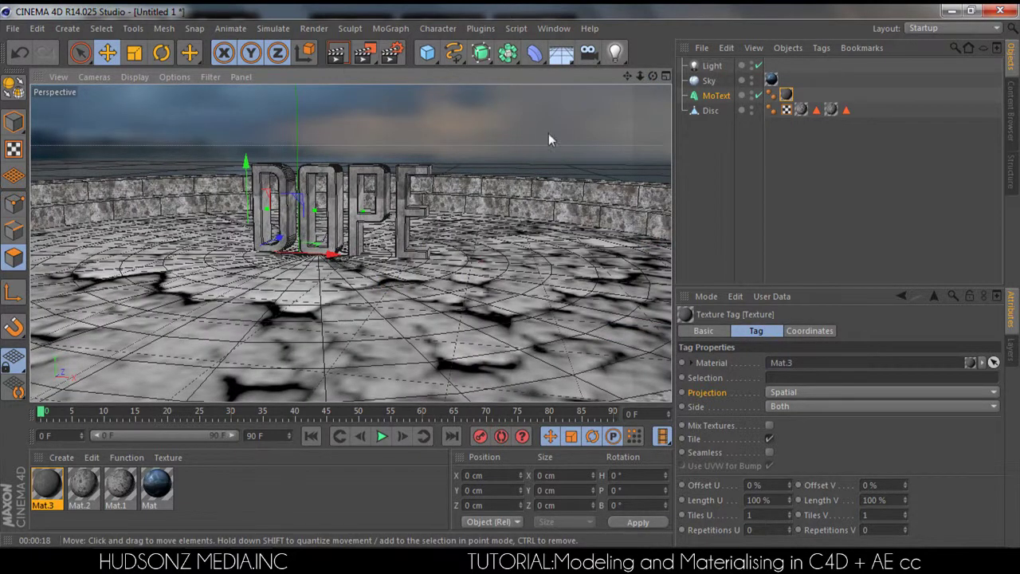
{"action": "left_click", "coordinate": [338, 53]}
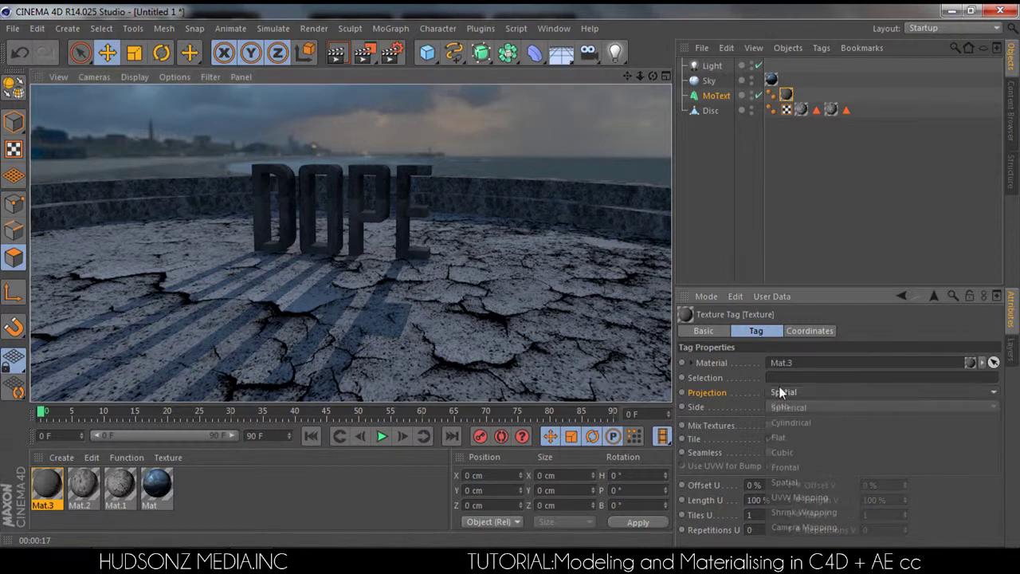
- Try Flat projection on the text's texture tag and return it to Spatial
{"action": "left_click", "coordinate": [779, 389]}
{"action": "left_click", "coordinate": [791, 439]}
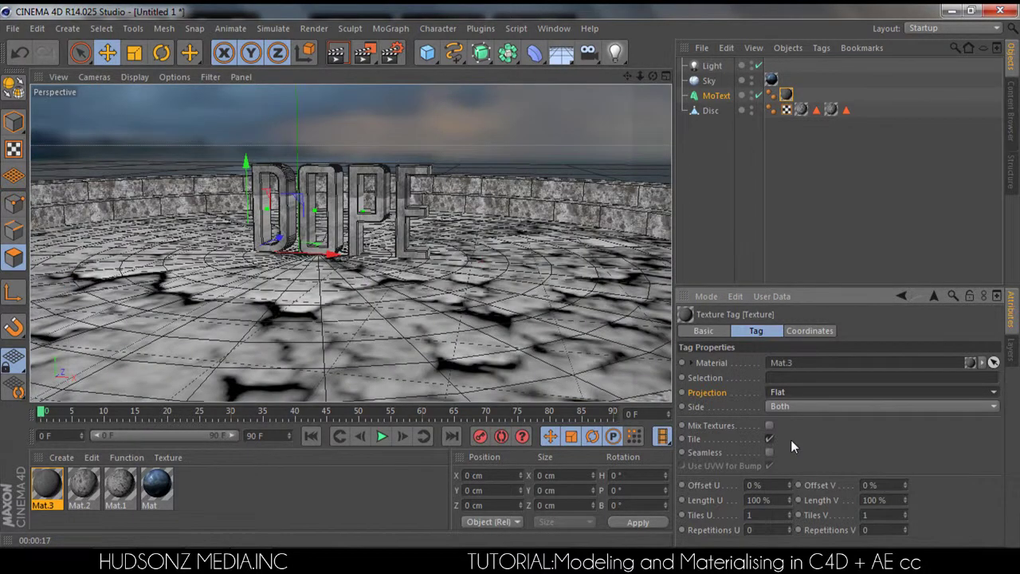
{"action": "left_click", "coordinate": [796, 391]}
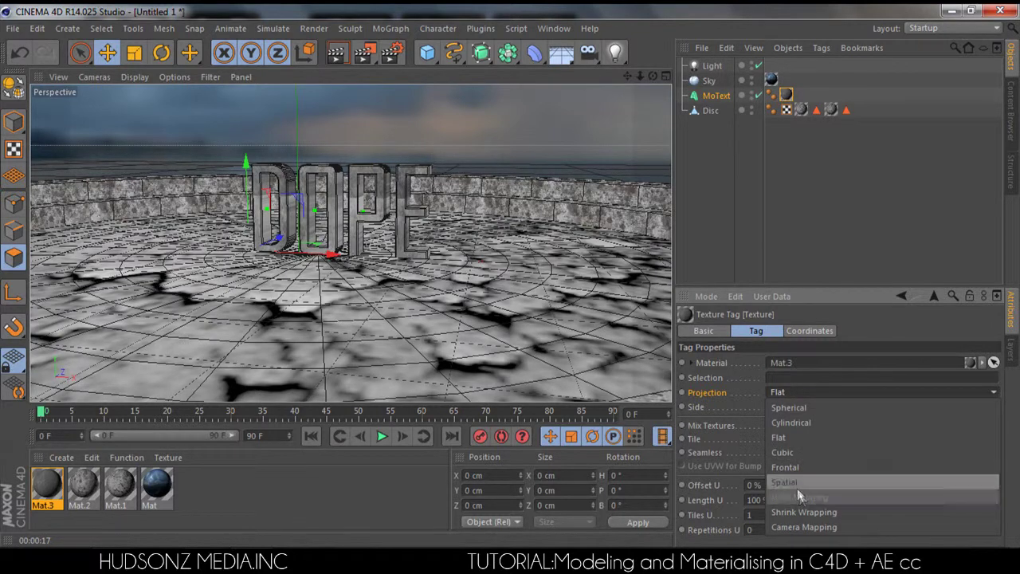
{"action": "left_click", "coordinate": [797, 484]}
- Try Shrink Wrapping projection on the text's texture tag, render the view to compare, and restore Spatial
{"action": "left_click", "coordinate": [795, 392]}
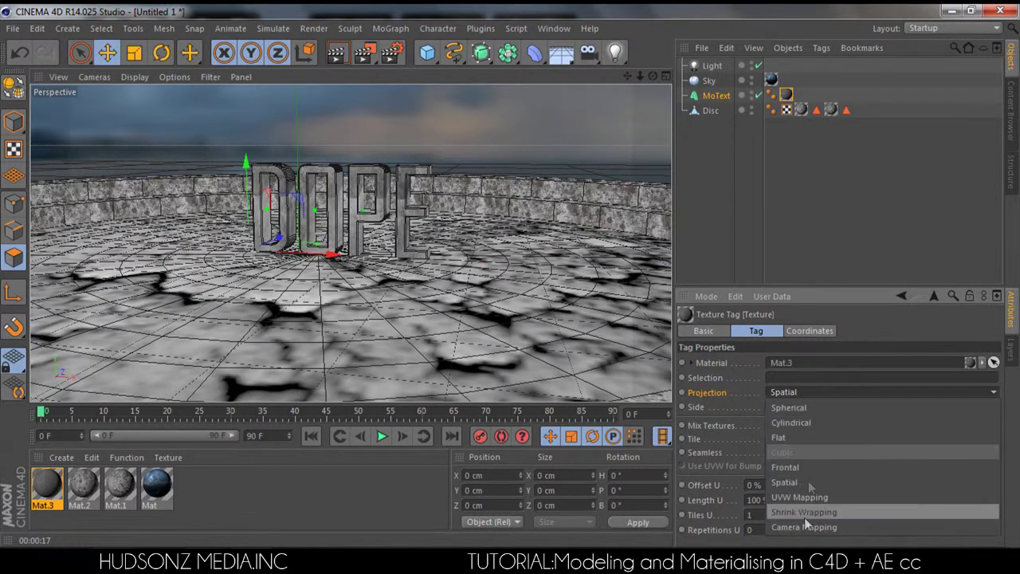
{"action": "left_click", "coordinate": [804, 514]}
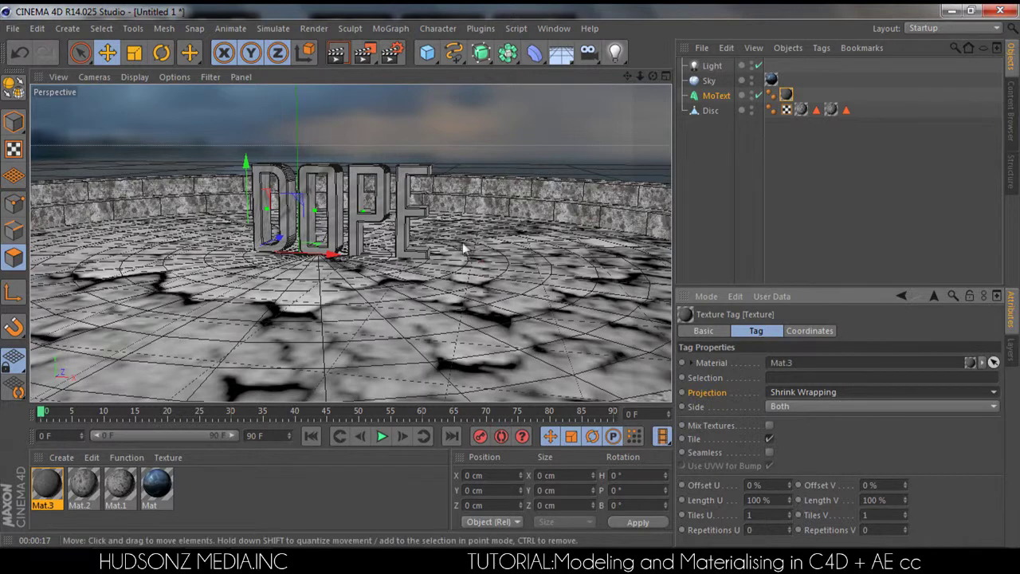
{"action": "left_click", "coordinate": [338, 54]}
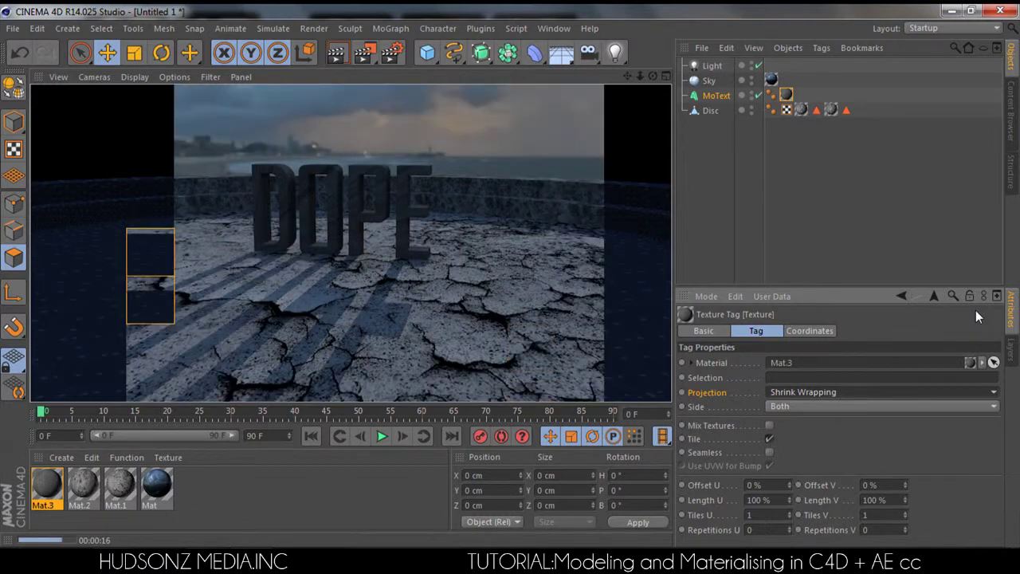
{"action": "left_click", "coordinate": [830, 392]}
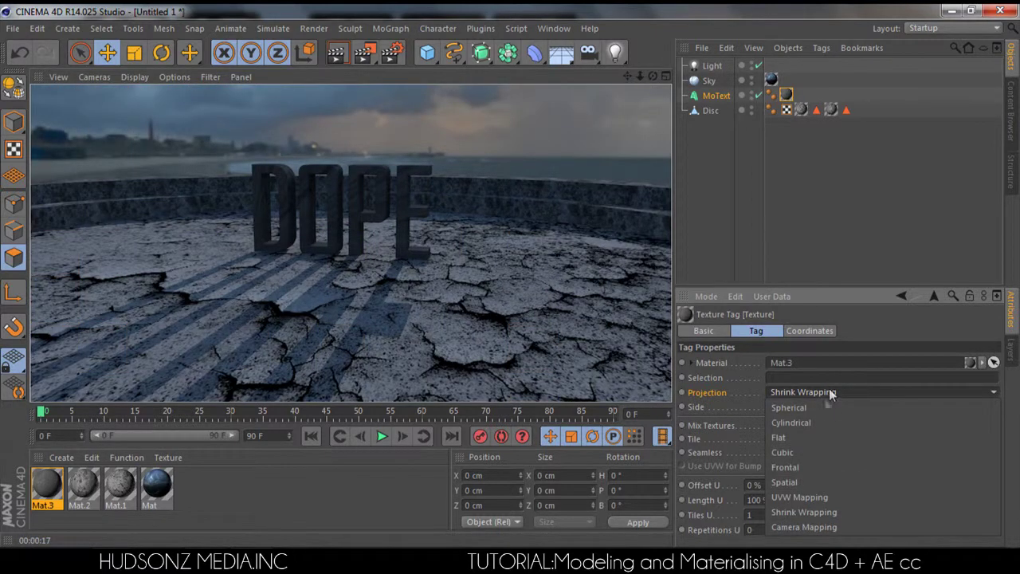
{"action": "left_click", "coordinate": [804, 481]}
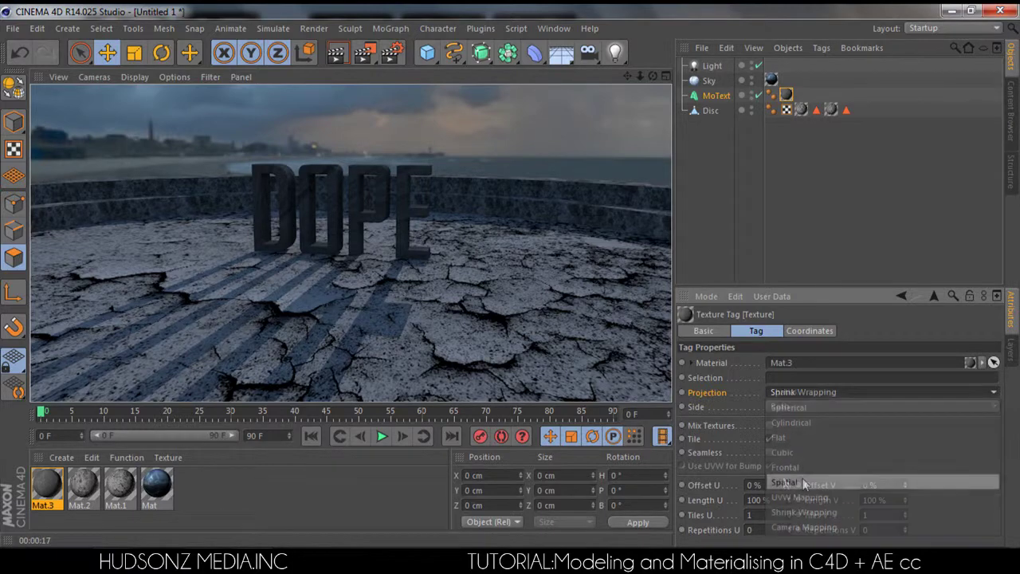
- Replace Mat.3's color texture with Grunge_gray_02 from the Grayscale folder, copying the image to the project location
{"action": "double_click", "coordinate": [53, 483]}
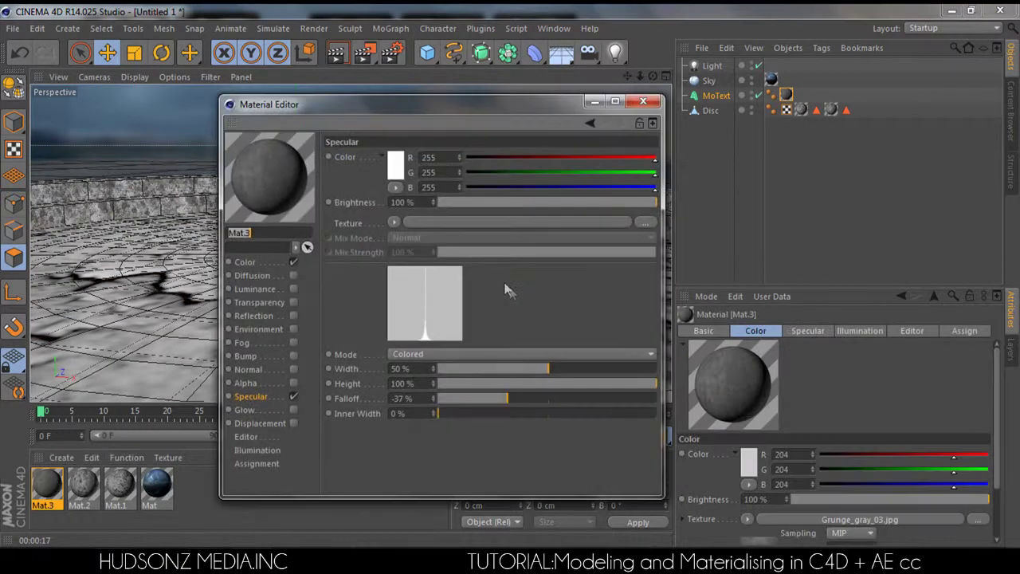
{"action": "left_click", "coordinate": [258, 262]}
{"action": "left_click", "coordinate": [647, 223]}
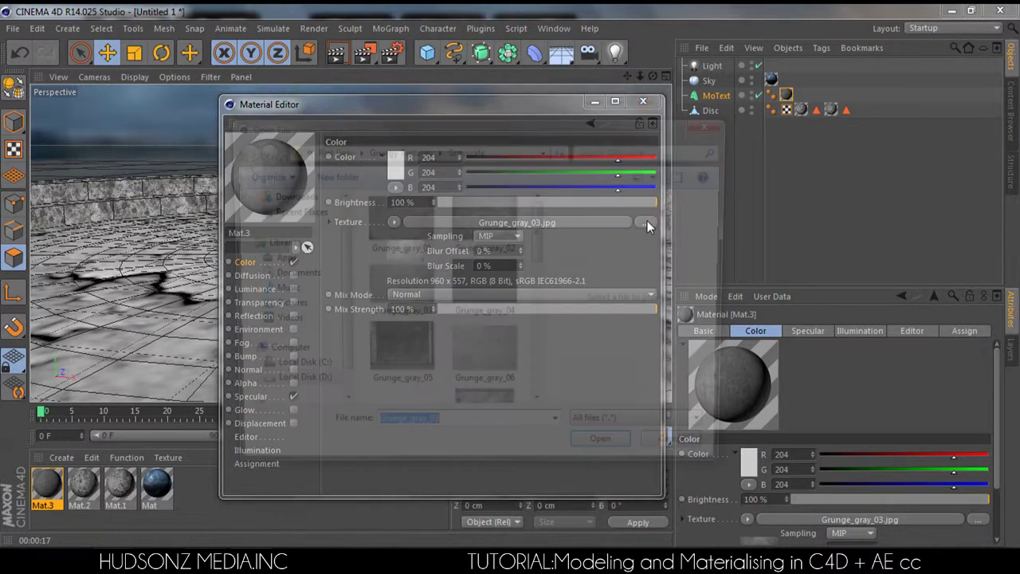
{"action": "left_click", "coordinate": [394, 287]}
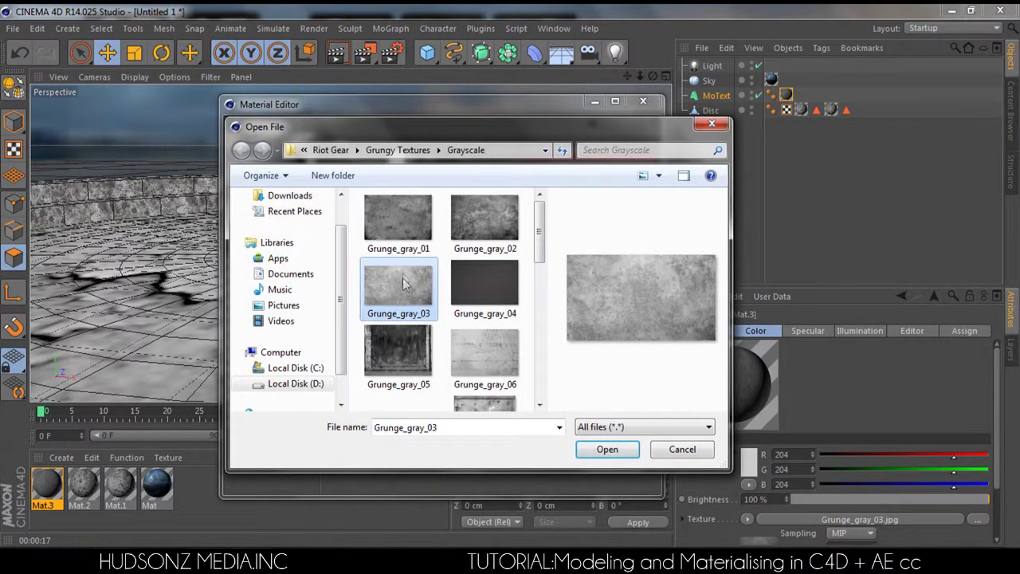
{"action": "left_click", "coordinate": [381, 217]}
{"action": "left_click", "coordinate": [492, 223]}
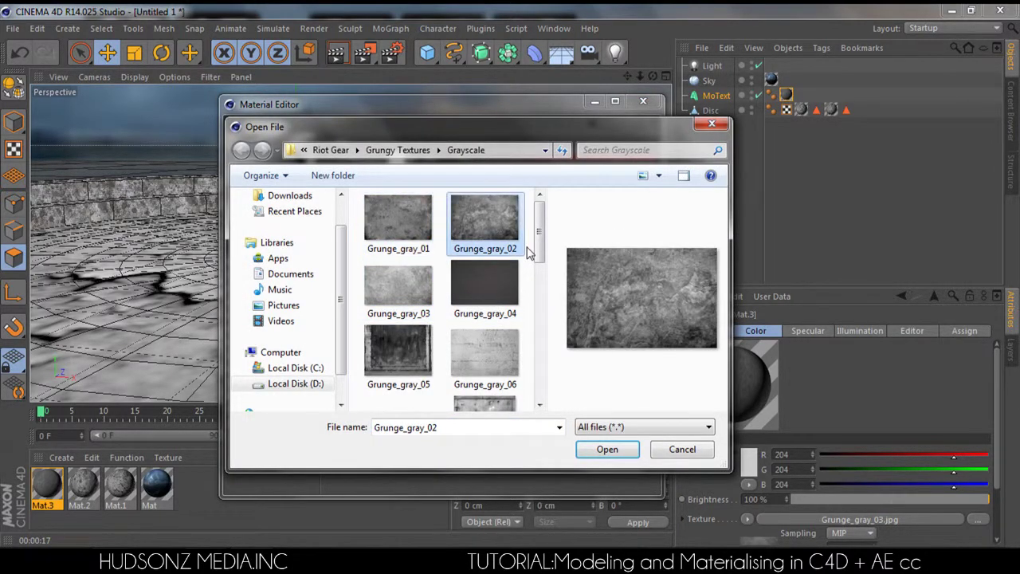
{"action": "left_click", "coordinate": [586, 459]}
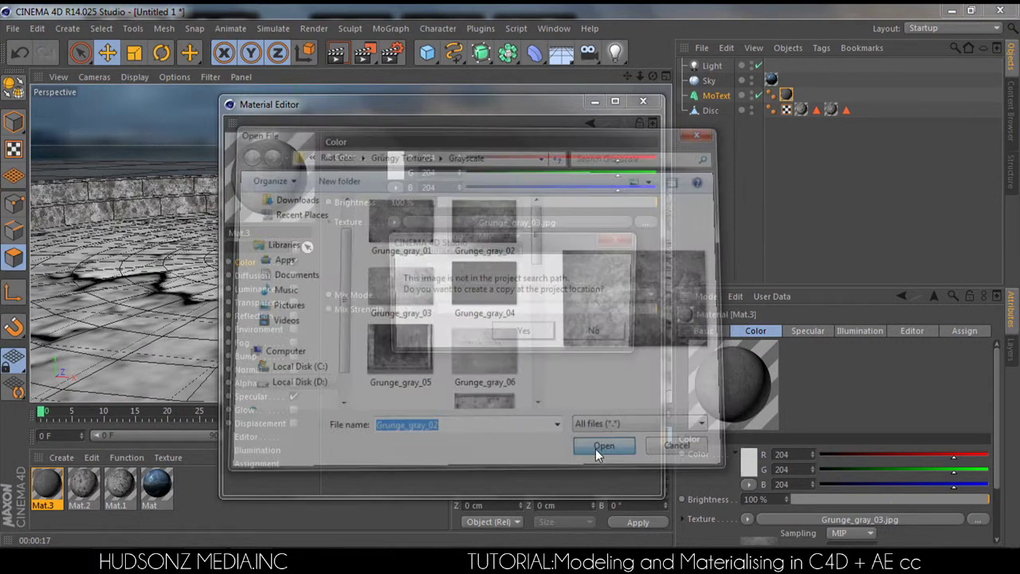
{"action": "left_click", "coordinate": [514, 325]}
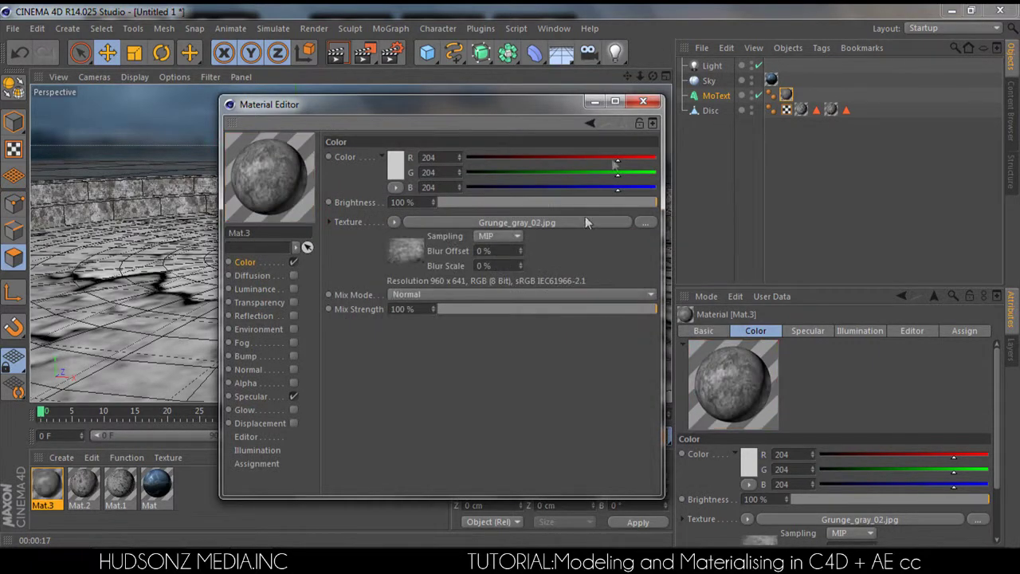
{"action": "left_click", "coordinate": [643, 102]}
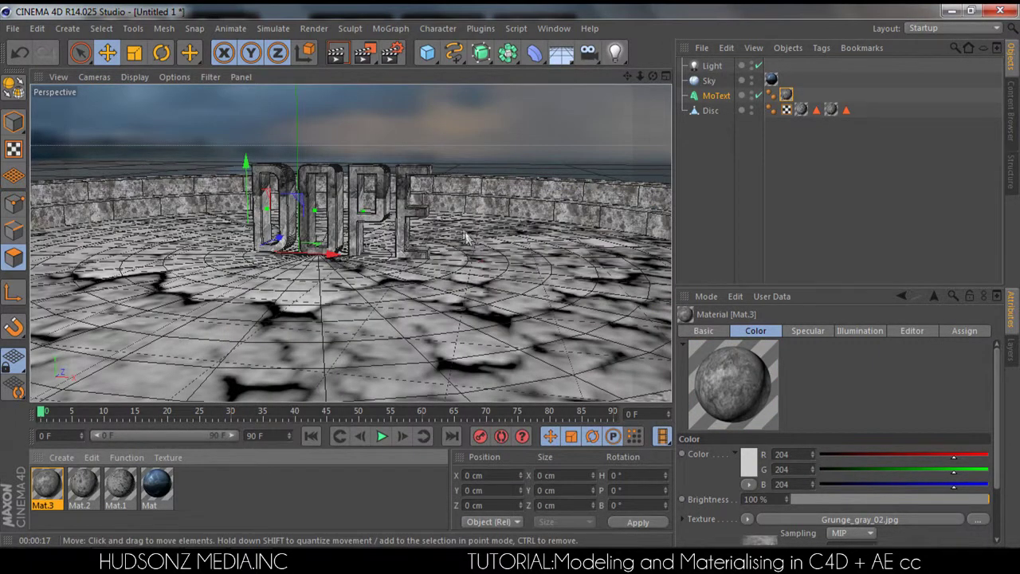
- Add a second light and move it to the left side of the arena, raised above the stone floor
{"action": "left_click_drag", "start_coordinate": [653, 76], "coordinate": [606, 74]}
{"action": "left_click", "coordinate": [615, 52]}
{"action": "left_click", "coordinate": [661, 71]}
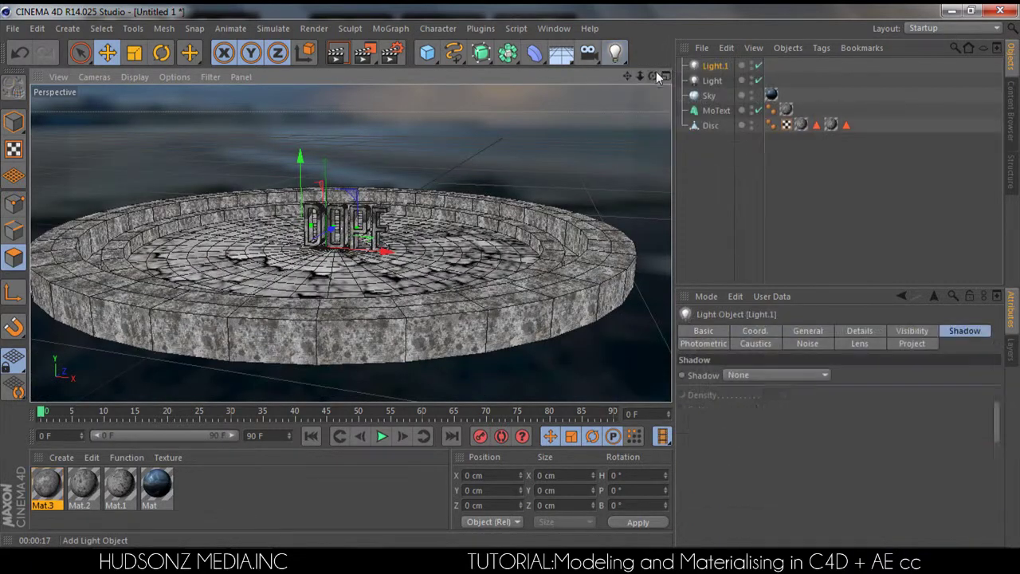
{"action": "left_click_drag", "start_coordinate": [352, 243], "coordinate": [139, 360]}
{"action": "left_click_drag", "start_coordinate": [137, 319], "coordinate": [132, 201]}
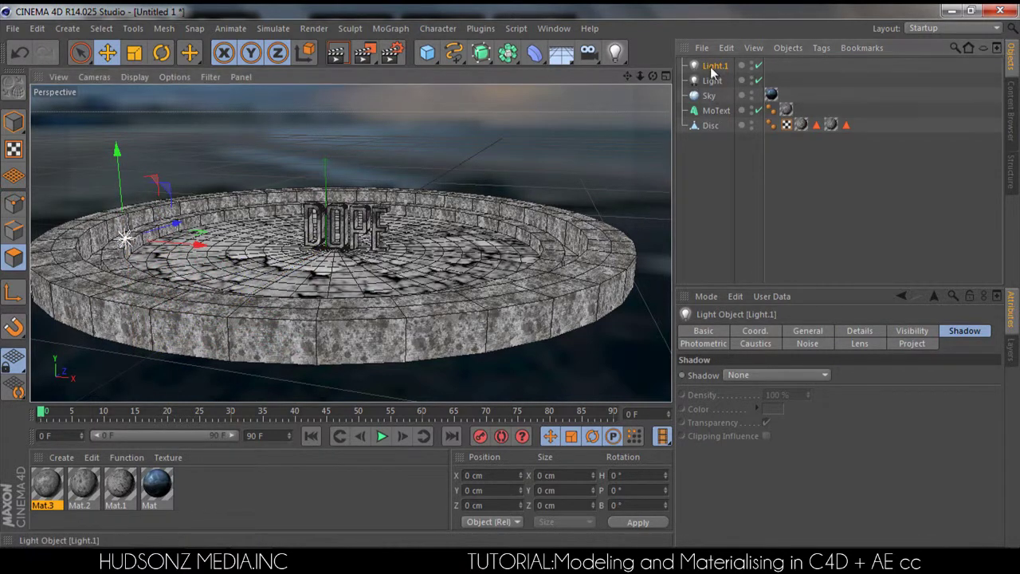
- Set the second light's intensity to 30 %
{"action": "left_click", "coordinate": [810, 331]}
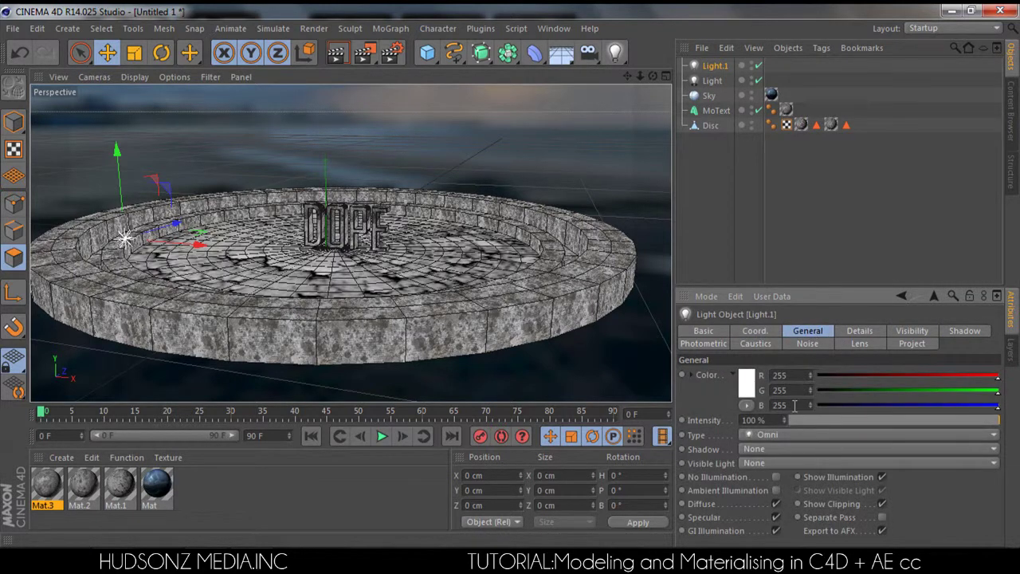
{"action": "left_click", "coordinate": [890, 421]}
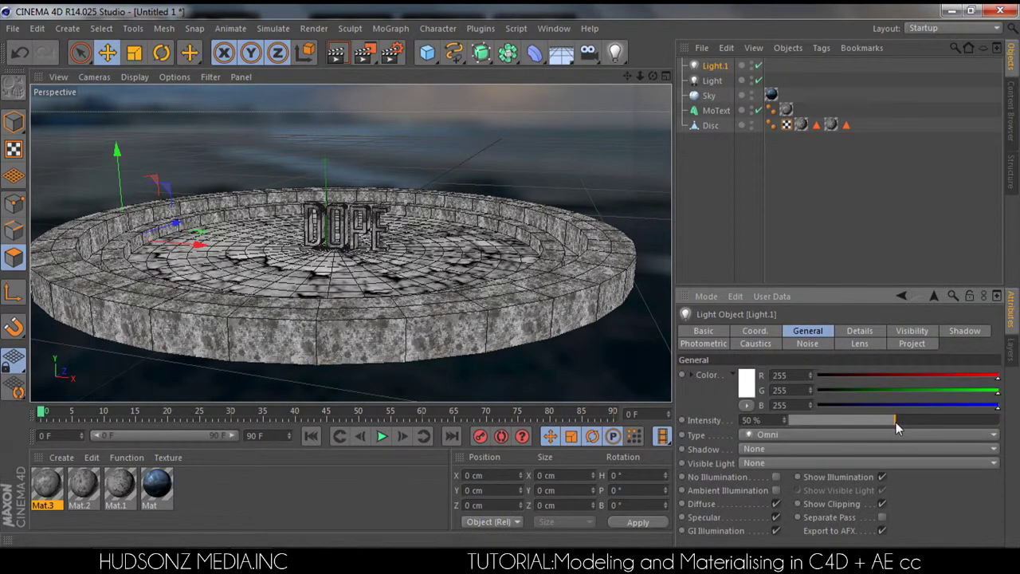
{"action": "left_click_drag", "start_coordinate": [897, 428], "coordinate": [854, 429]}
- Frame the text closely, render the scene to the Picture Viewer, and compare it with the earlier render
{"action": "left_click_drag", "start_coordinate": [640, 76], "coordinate": [664, 82]}
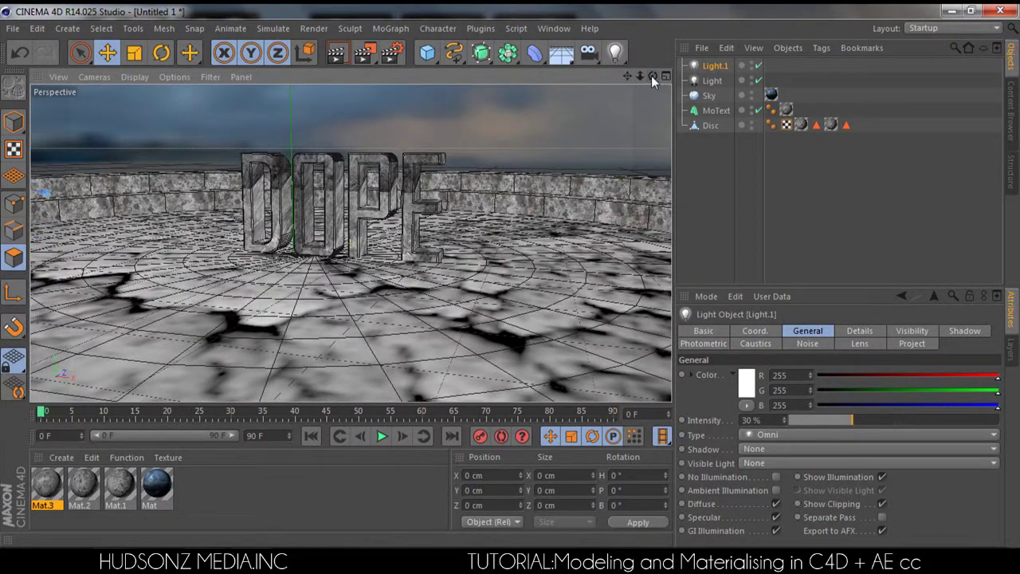
{"action": "left_click", "coordinate": [366, 52]}
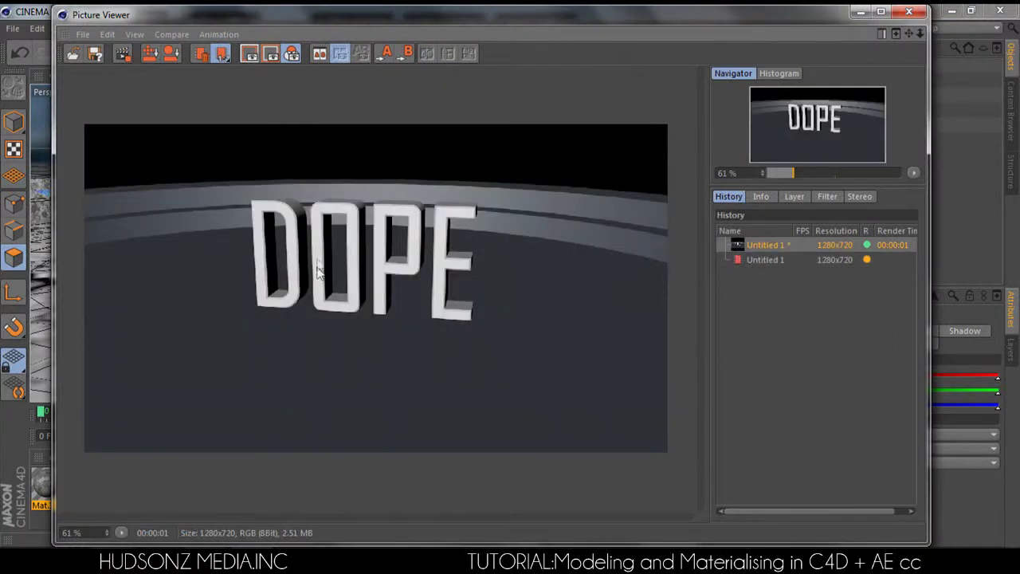
{"action": "left_click", "coordinate": [756, 261]}
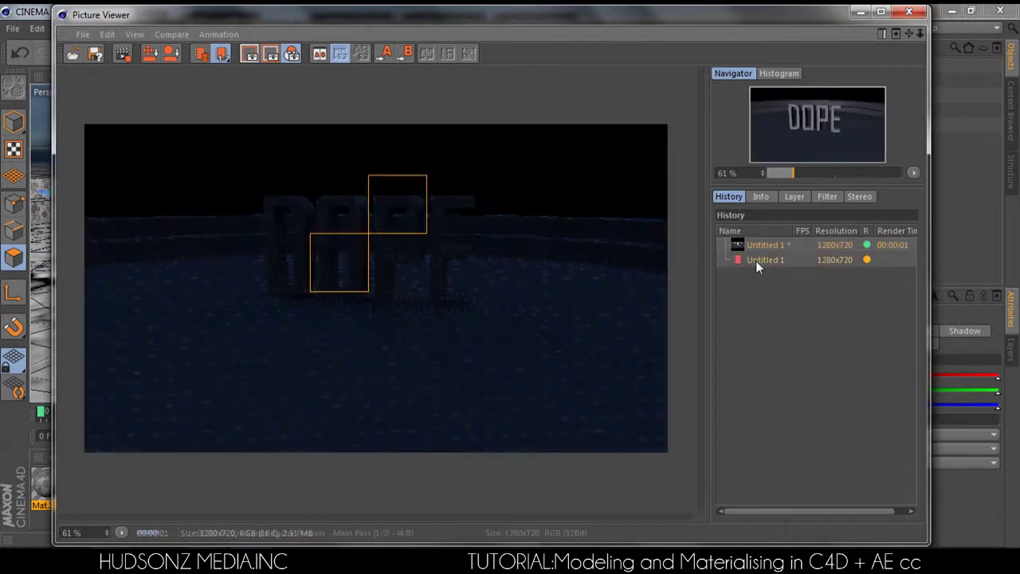
{"action": "left_click", "coordinate": [763, 247]}
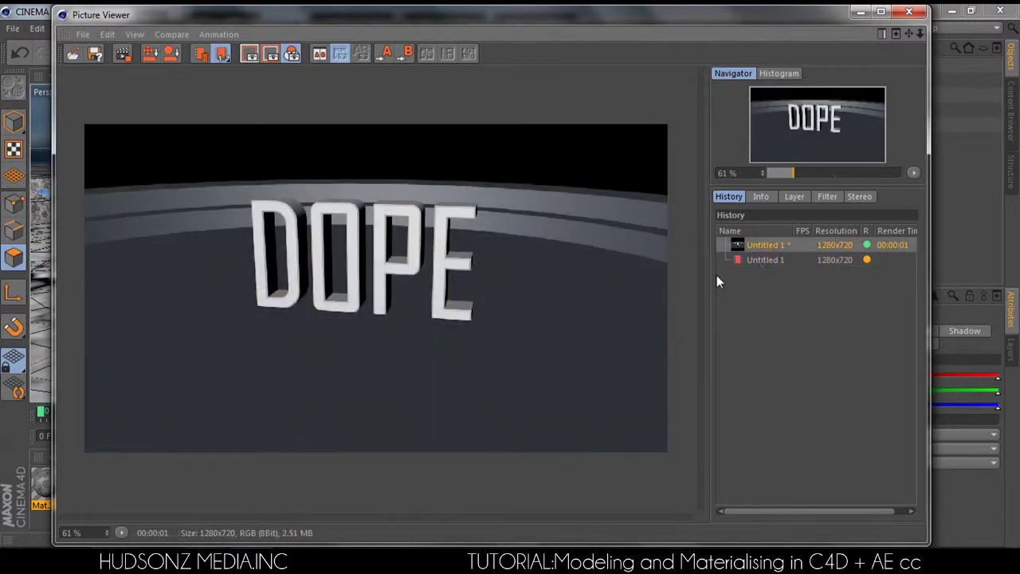
{"action": "left_click", "coordinate": [778, 260]}
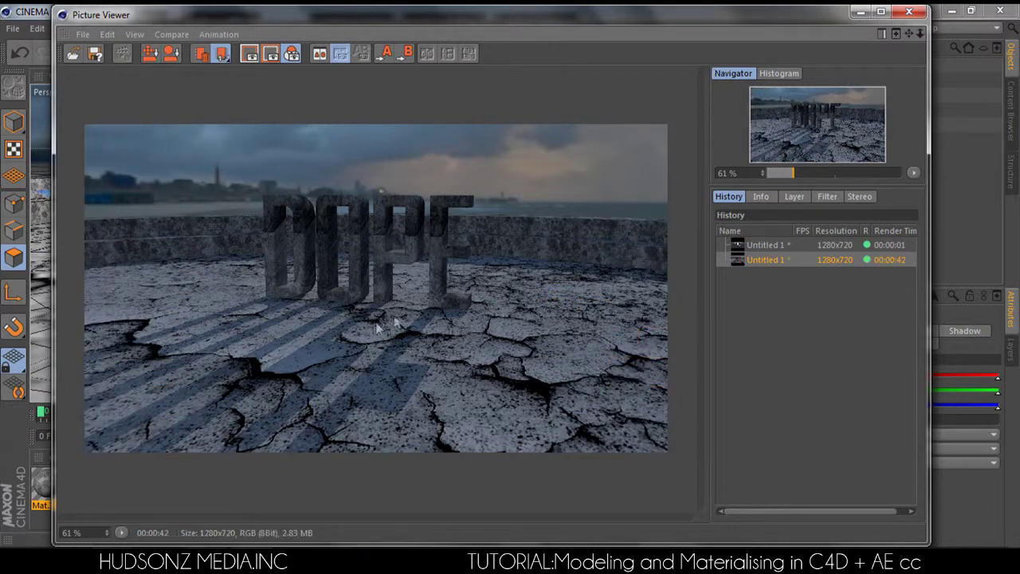
- Compare the untextured render with the textured one by alternating between them in the render history, and close the Picture Viewer
{"action": "left_click", "coordinate": [744, 251]}
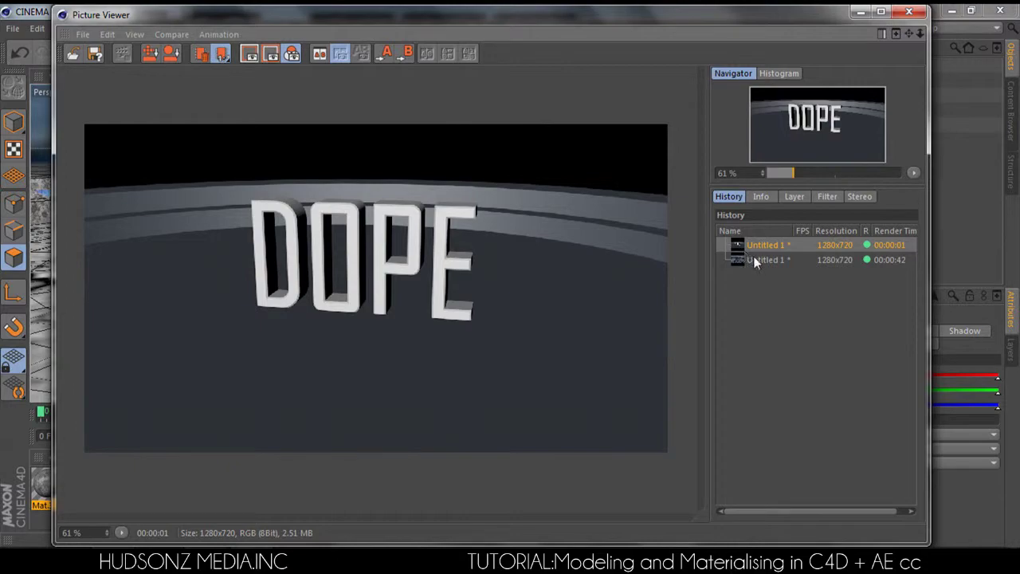
{"action": "left_click", "coordinate": [755, 260]}
{"action": "left_click", "coordinate": [767, 249]}
{"action": "left_click", "coordinate": [760, 263]}
{"action": "left_click", "coordinate": [768, 247]}
{"action": "left_click", "coordinate": [768, 260]}
{"action": "left_click", "coordinate": [767, 247]}
{"action": "left_click", "coordinate": [767, 259]}
{"action": "left_click", "coordinate": [773, 249]}
{"action": "left_click", "coordinate": [768, 260]}
{"action": "left_click", "coordinate": [769, 246]}
{"action": "left_click", "coordinate": [769, 260]}
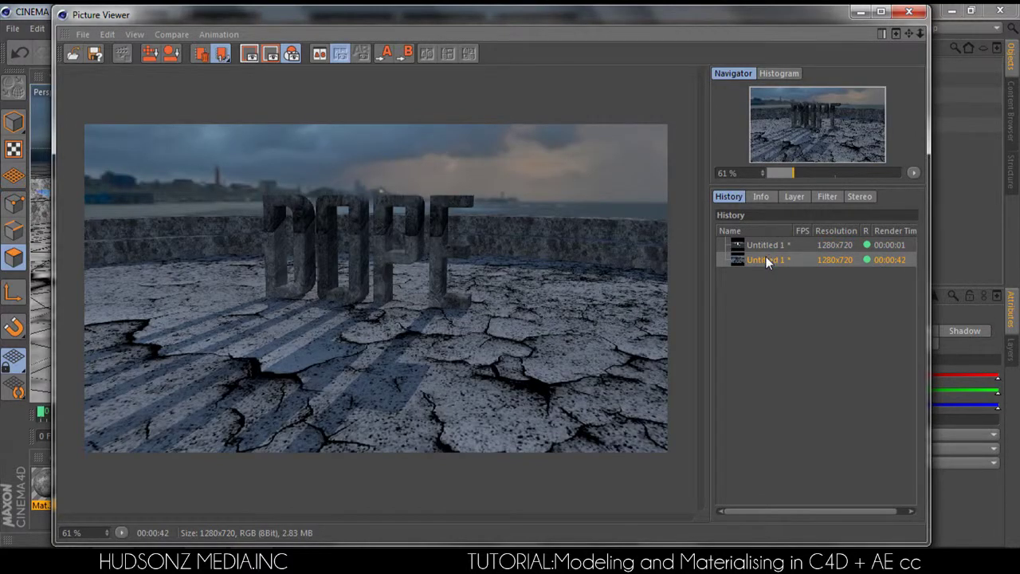
{"action": "left_click", "coordinate": [909, 12]}
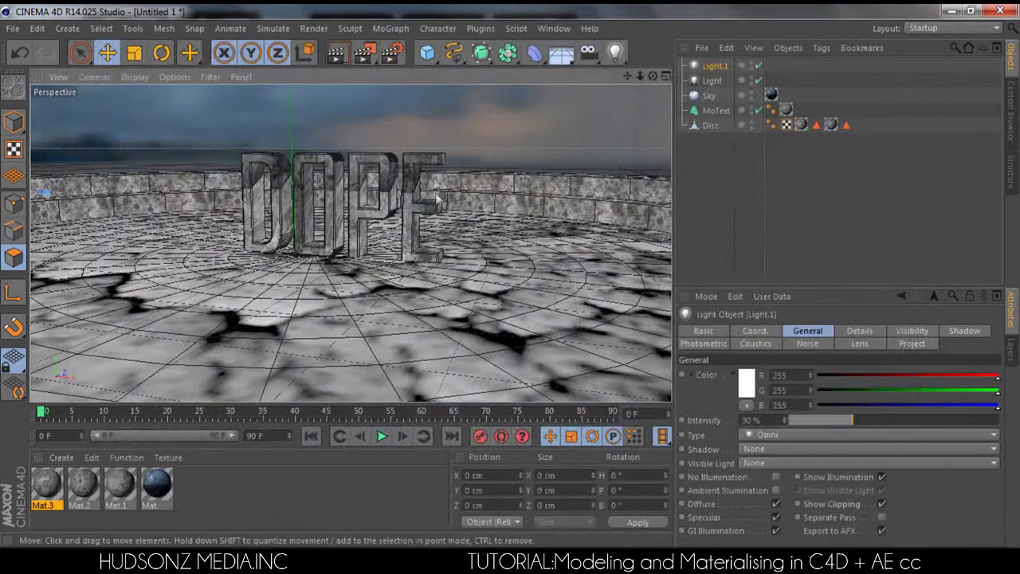
- Configure the render output to save as JPEG under the file name dope in the Designs folder
{"action": "left_click", "coordinate": [389, 56]}
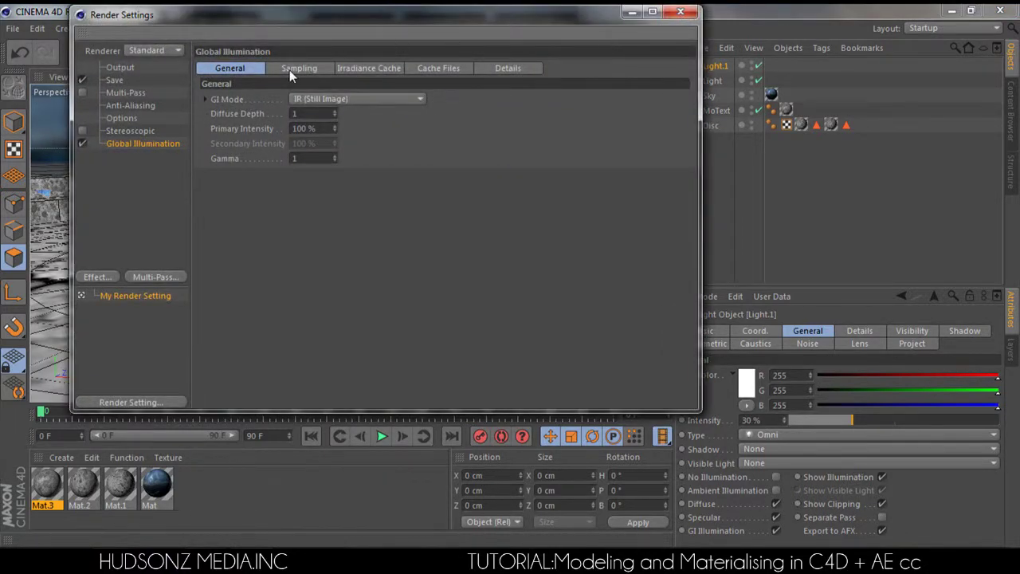
{"action": "left_click", "coordinate": [115, 79]}
{"action": "left_click", "coordinate": [376, 108]}
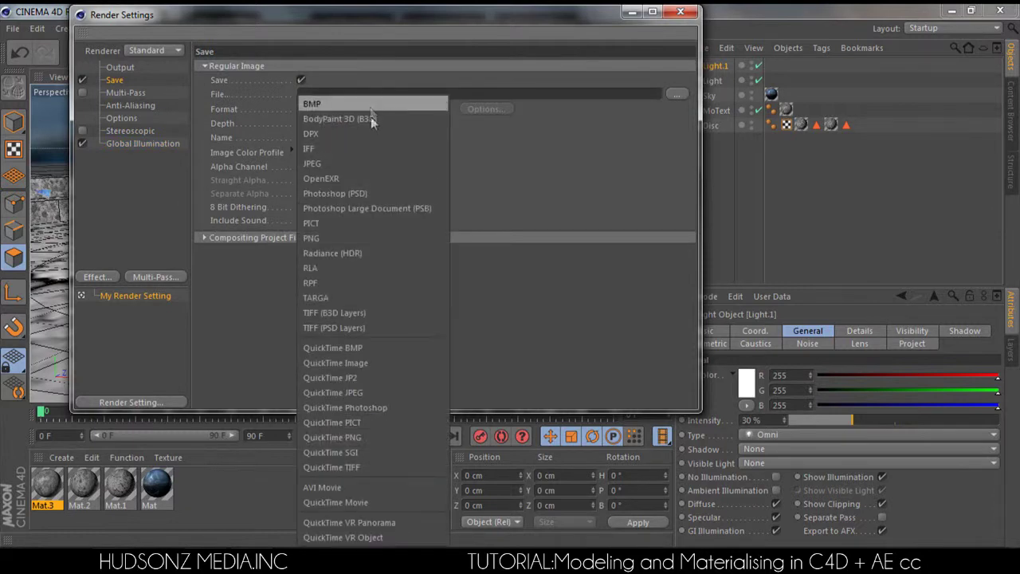
{"action": "left_click", "coordinate": [354, 164]}
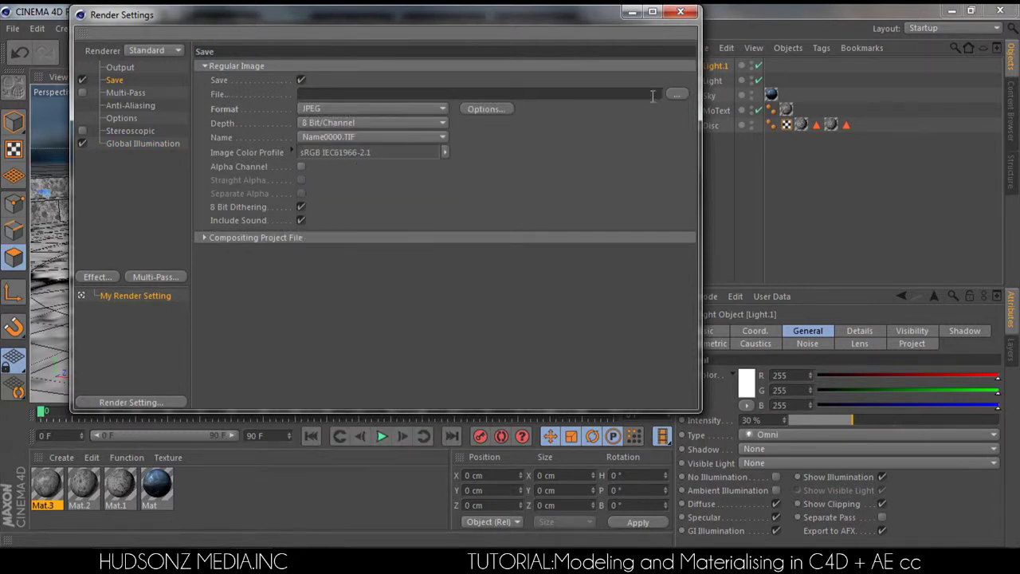
{"action": "left_click", "coordinate": [677, 94]}
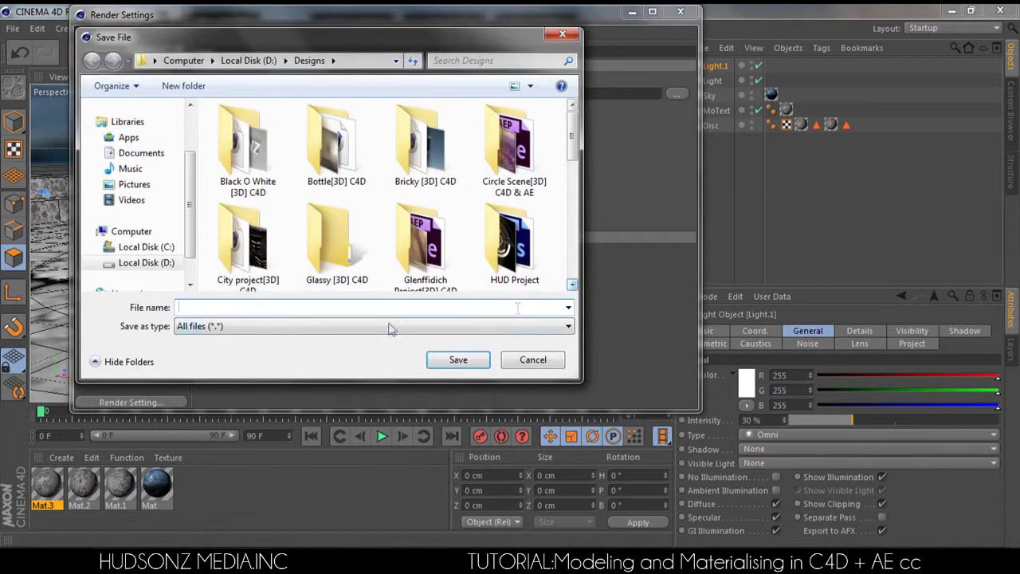
{"action": "type", "text": "dope"}
{"action": "left_click", "coordinate": [467, 366]}
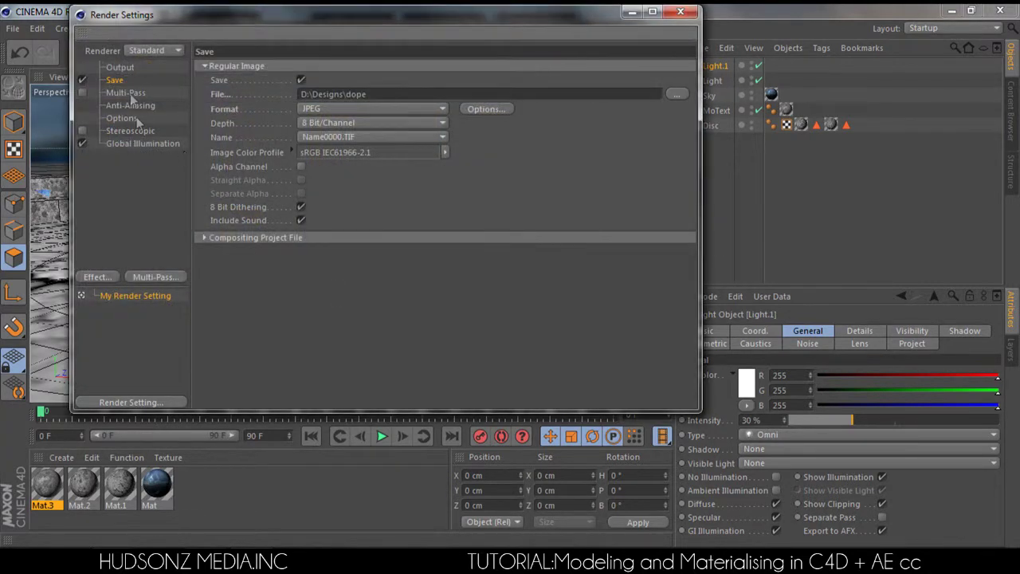
{"action": "left_click", "coordinate": [127, 92]}
{"action": "left_click", "coordinate": [681, 11]}
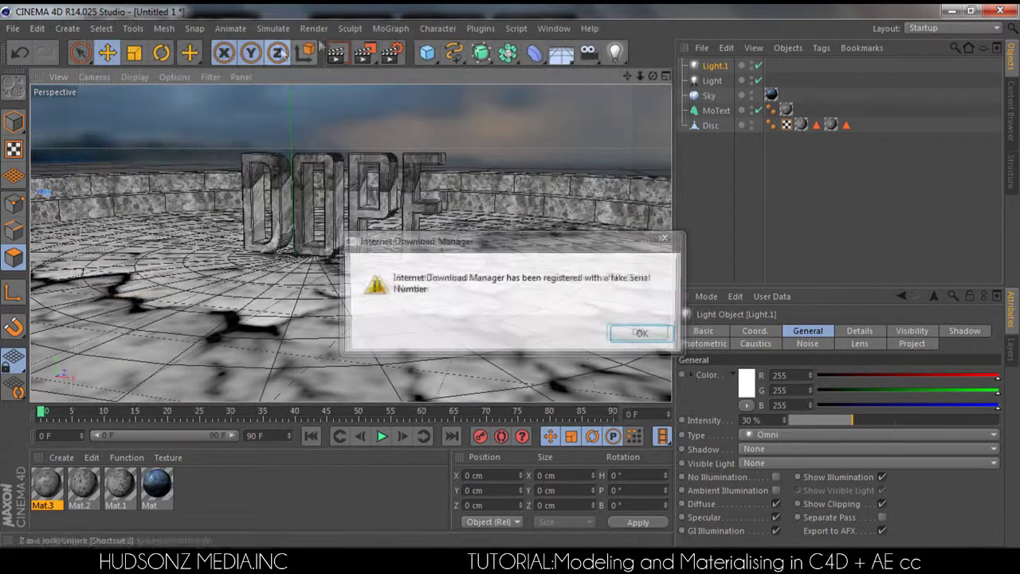
- Add the scene to the Render Queue, saving the project as dope in the Designs folder
{"action": "left_click", "coordinate": [666, 240]}
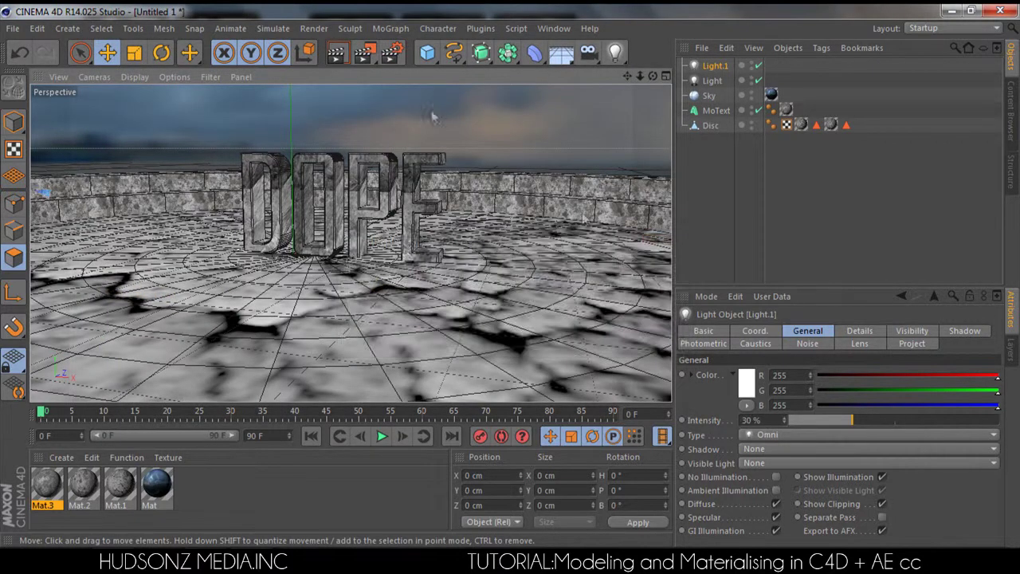
{"action": "left_click", "coordinate": [314, 29]}
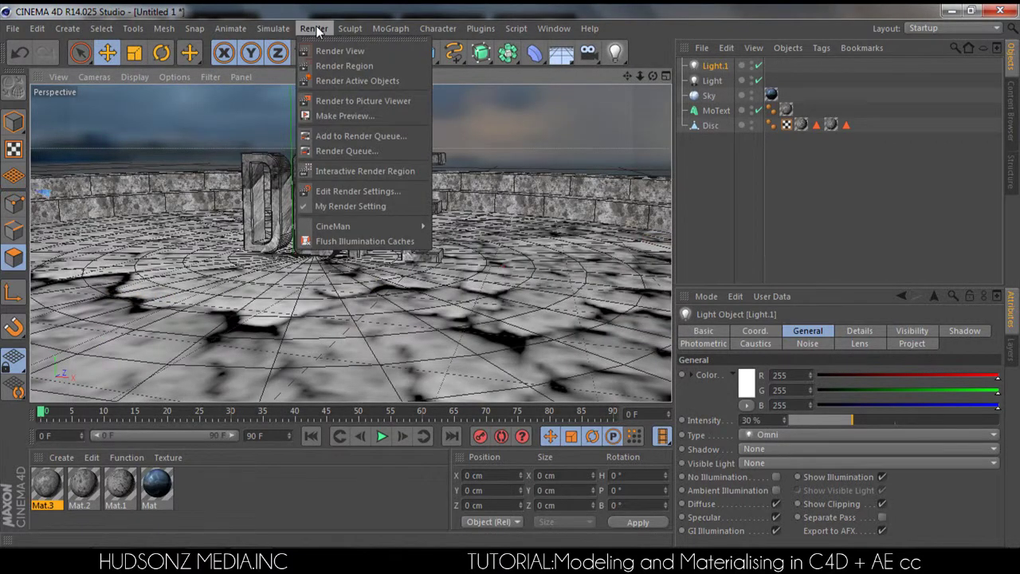
{"action": "left_click", "coordinate": [356, 136]}
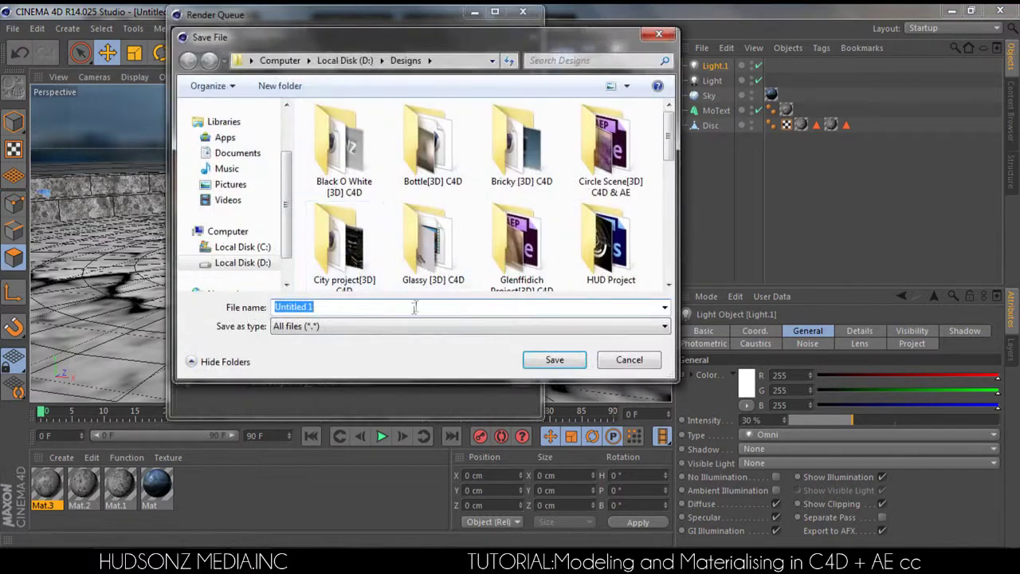
{"action": "type", "text": "dope"}
{"action": "left_click", "coordinate": [555, 359]}
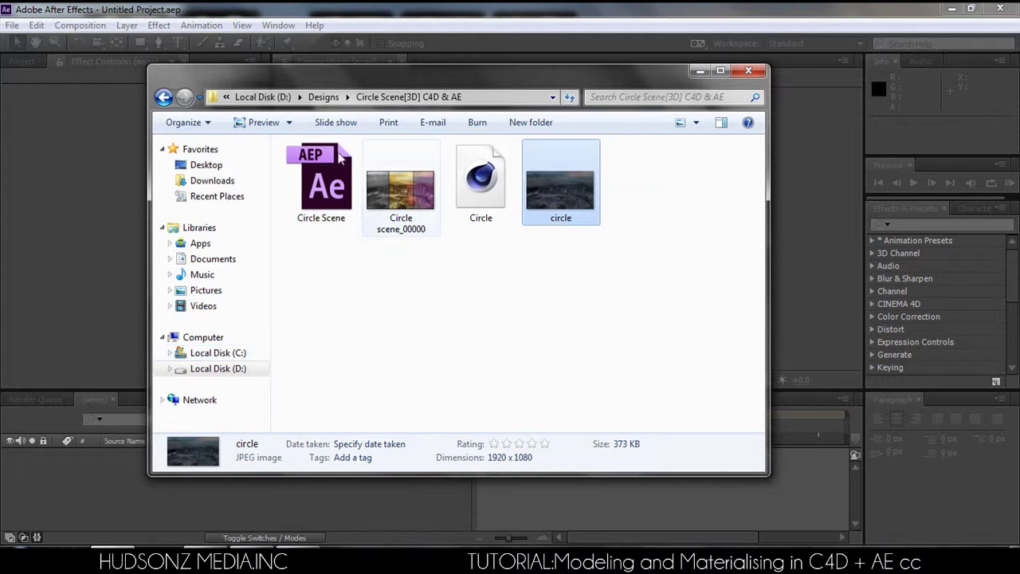
- Import the rendered dope JPEG from the Designs folder into the After Effects project and create a composition from it
{"action": "left_click", "coordinate": [163, 96]}
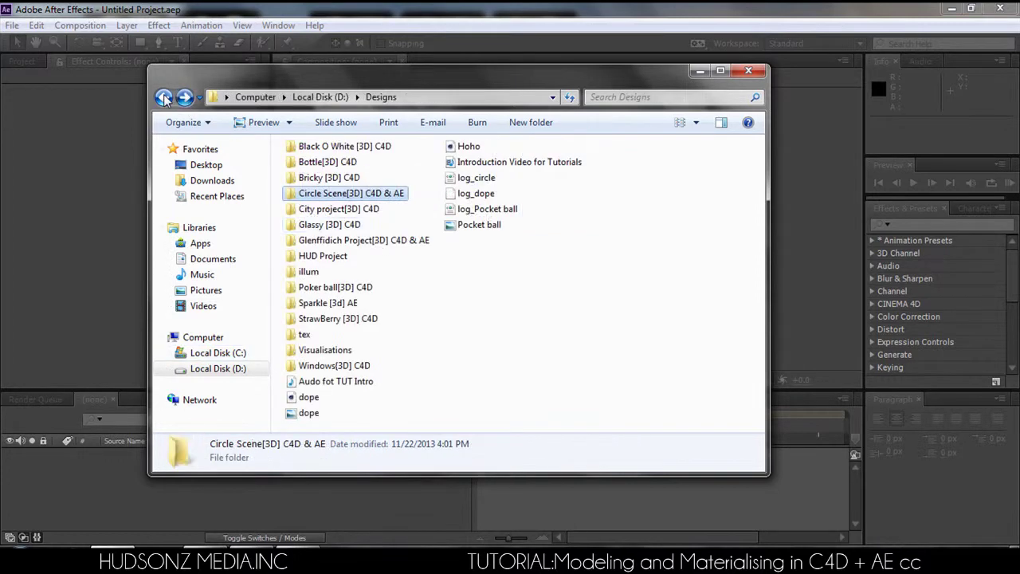
{"action": "left_click", "coordinate": [304, 413]}
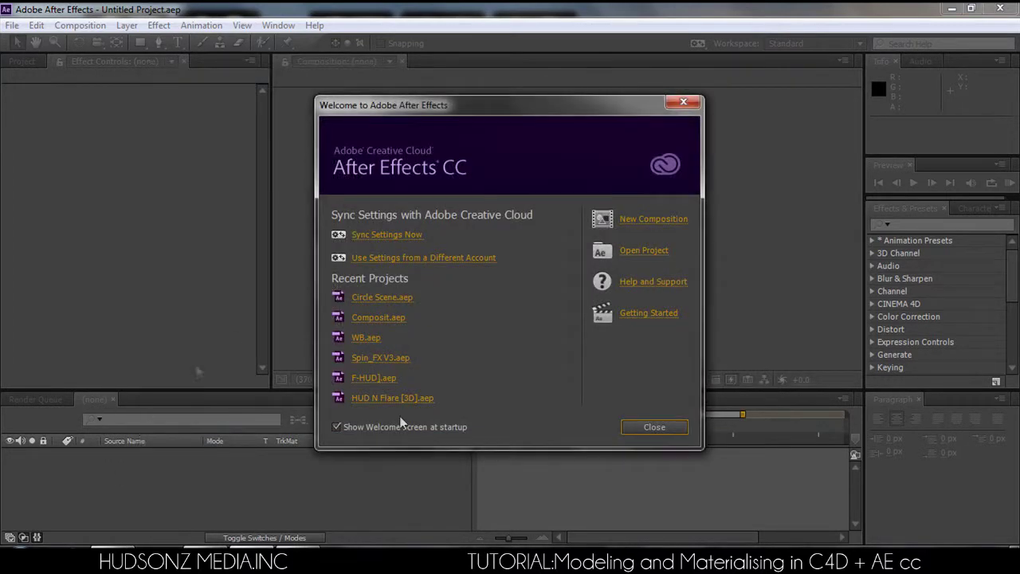
{"action": "left_click", "coordinate": [683, 101]}
{"action": "left_click", "coordinate": [31, 64]}
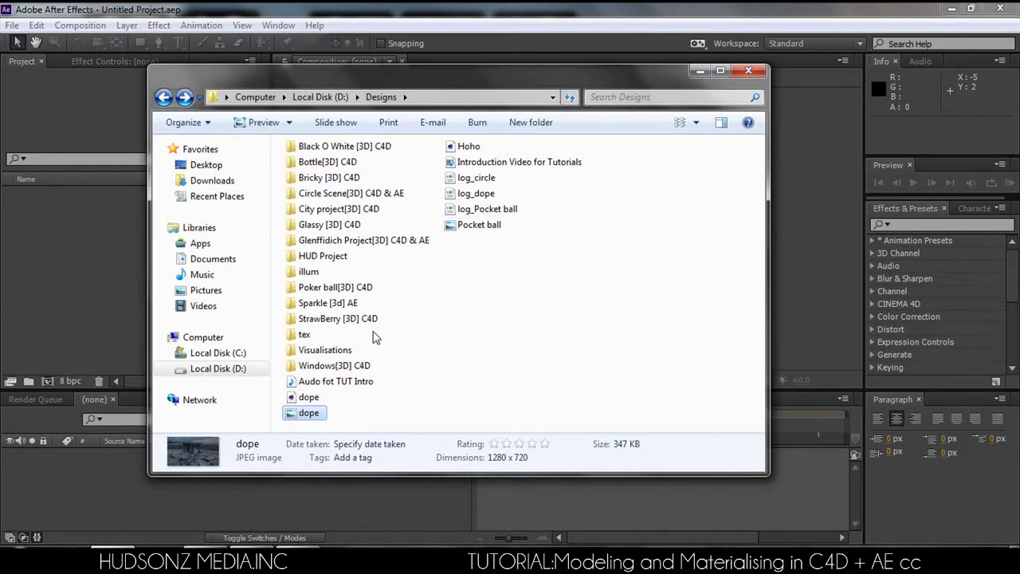
{"action": "left_click_drag", "start_coordinate": [310, 413], "coordinate": [94, 317]}
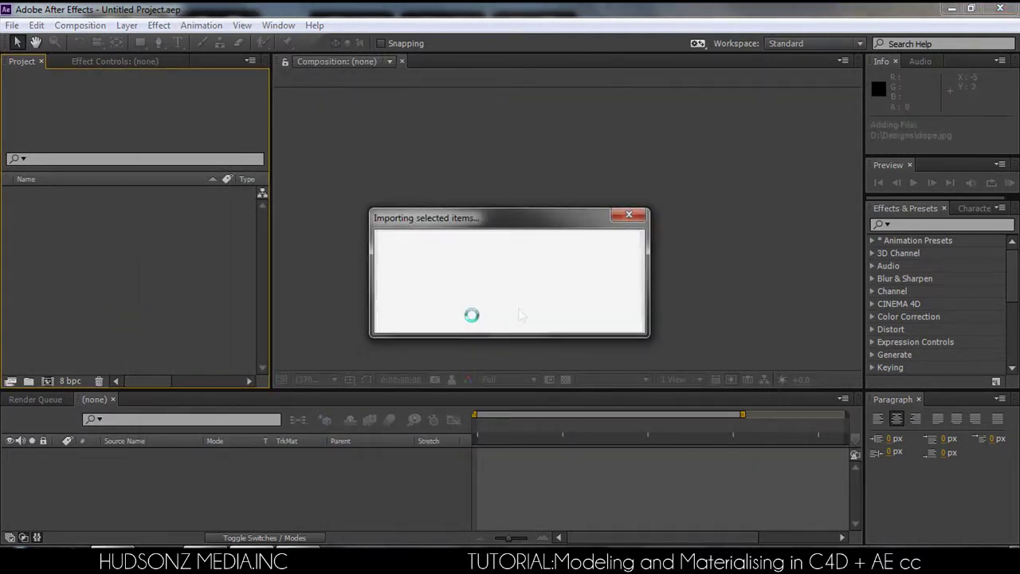
{"action": "mouse_move", "coordinate": [36, 192]}
{"action": "left_mouse_down"}
{"action": "mouse_move", "coordinate": [77, 296]}
{"action": "mouse_move", "coordinate": [42, 193]}
{"action": "left_mouse_up"}
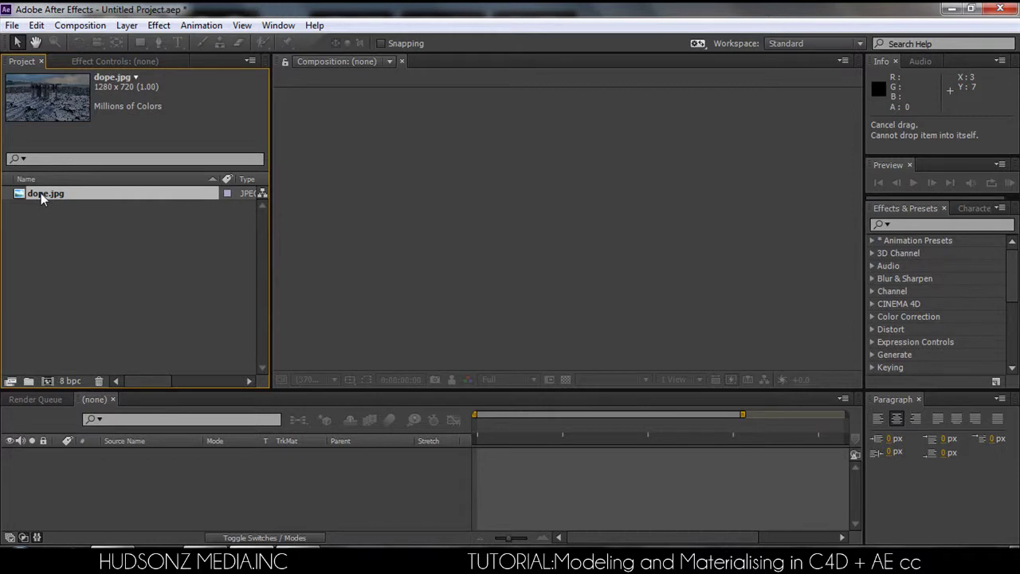
{"action": "left_click_drag", "start_coordinate": [41, 193], "coordinate": [49, 381]}
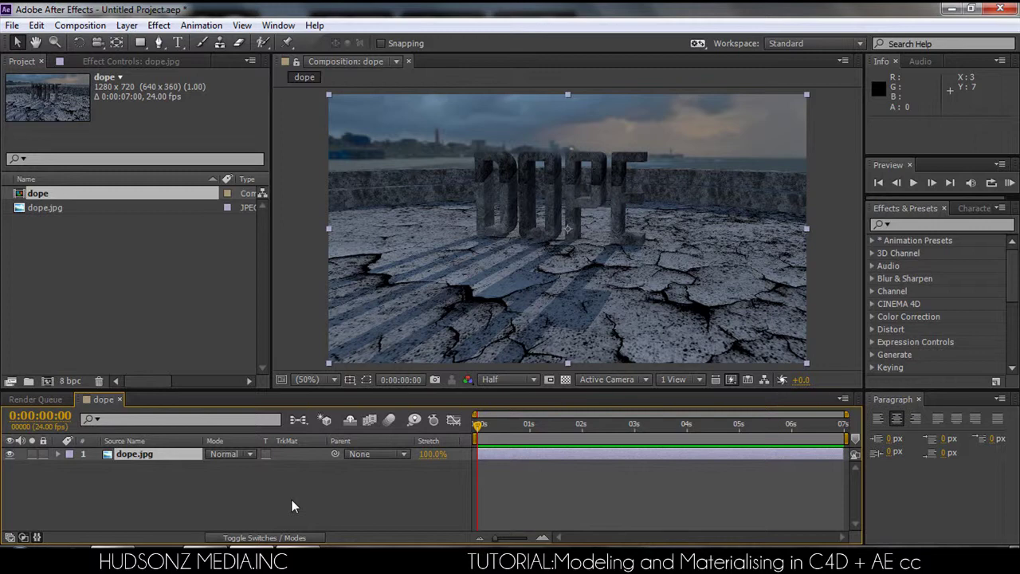
- Create a black 1280 x 720 solid layer named flare above the dope image
{"action": "left_click", "coordinate": [155, 481]}
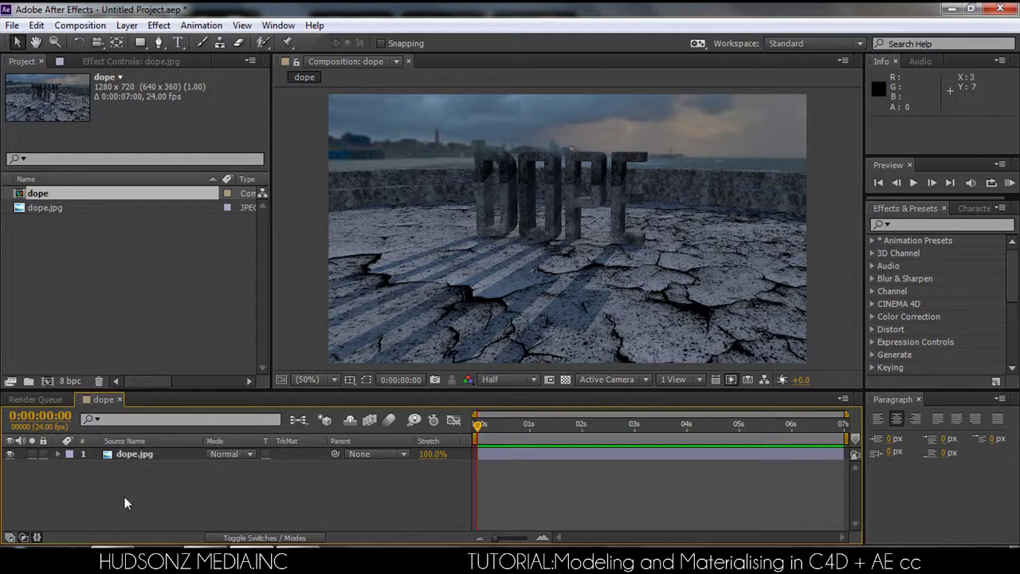
{"action": "right_click", "coordinate": [125, 497]}
{"action": "mouse_move", "coordinate": [190, 336]}
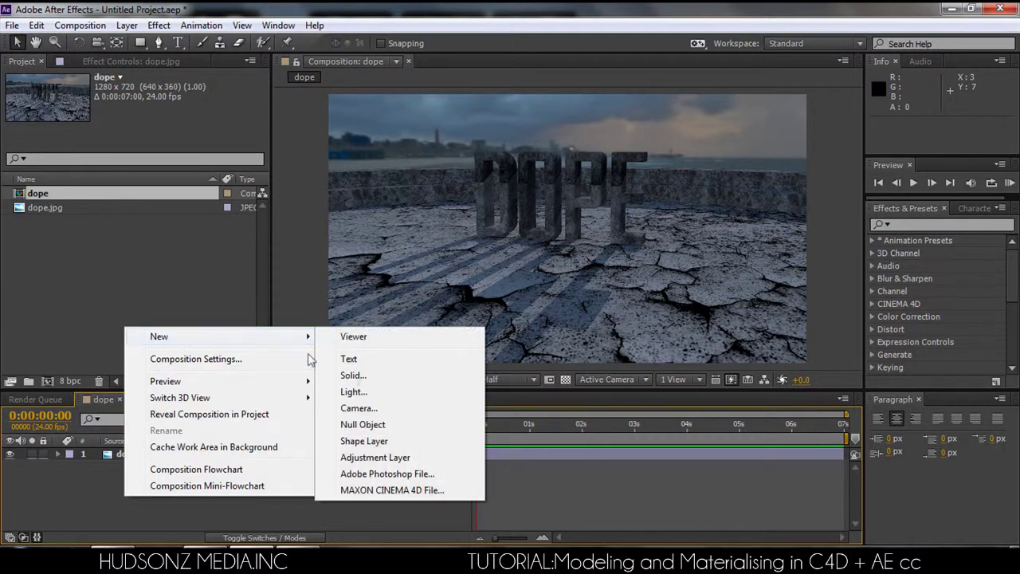
{"action": "left_click", "coordinate": [360, 376]}
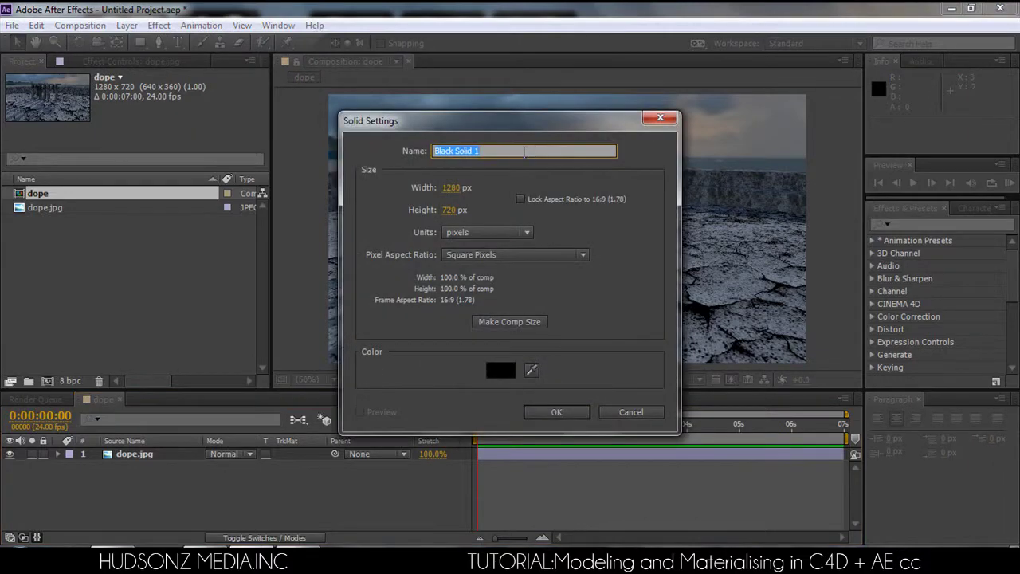
{"action": "type", "text": "flare"}
{"action": "key", "text": "Return"}
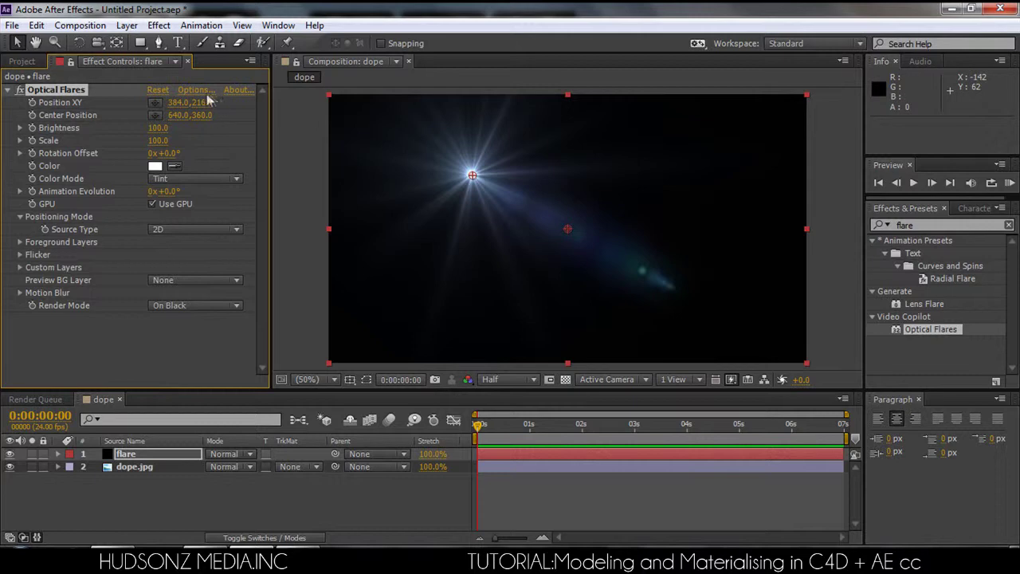
- Apply the Golden Sun preset from Motion Graphics to the Optical Flares effect and move the flare just above the frame, at about 322, -46
{"action": "left_click", "coordinate": [200, 91]}
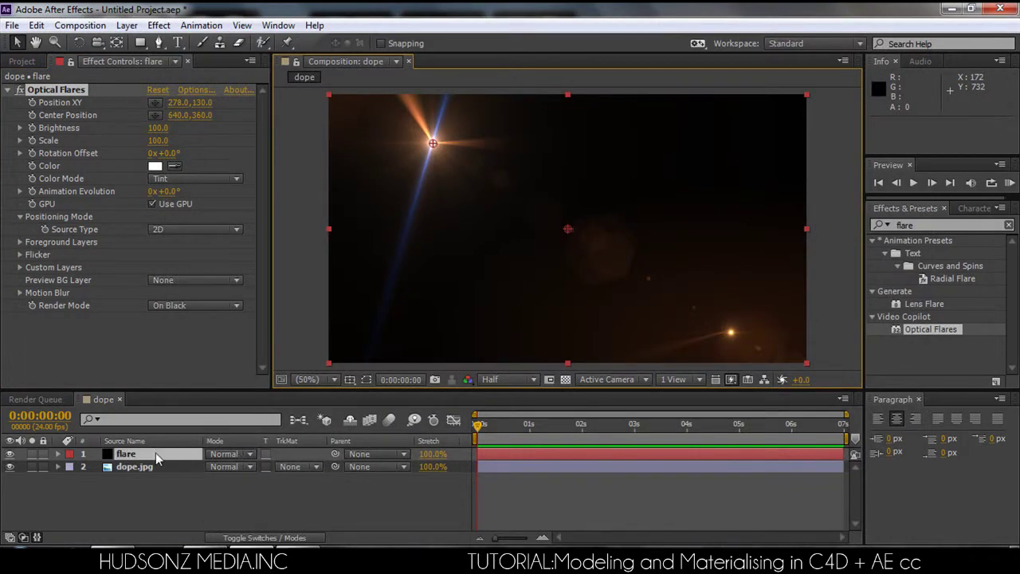
{"action": "left_click", "coordinate": [120, 454]}
{"action": "left_click", "coordinate": [195, 92]}
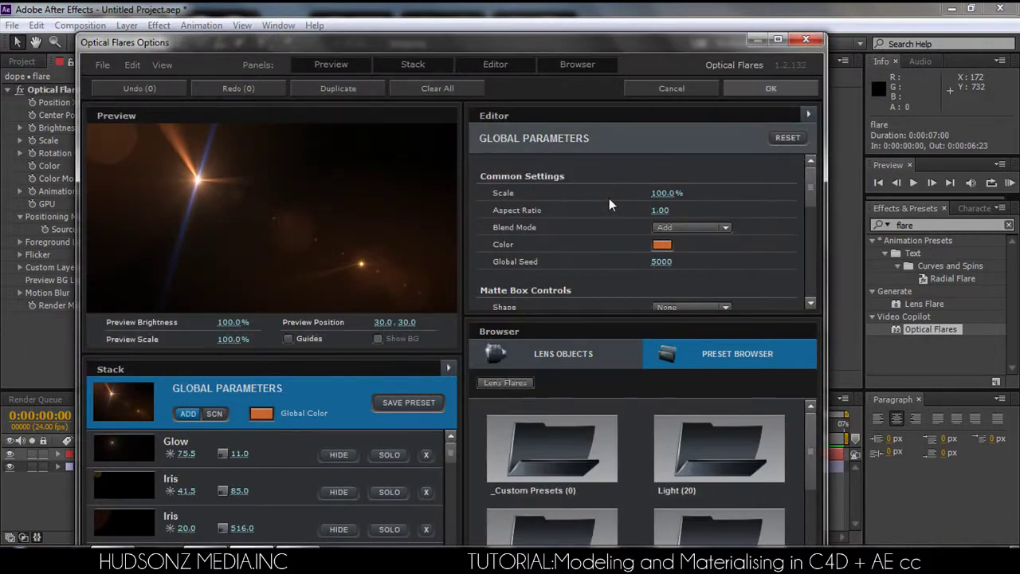
{"action": "scroll", "coordinate": [807, 443], "scroll_direction": "down", "scroll_amount": 5}
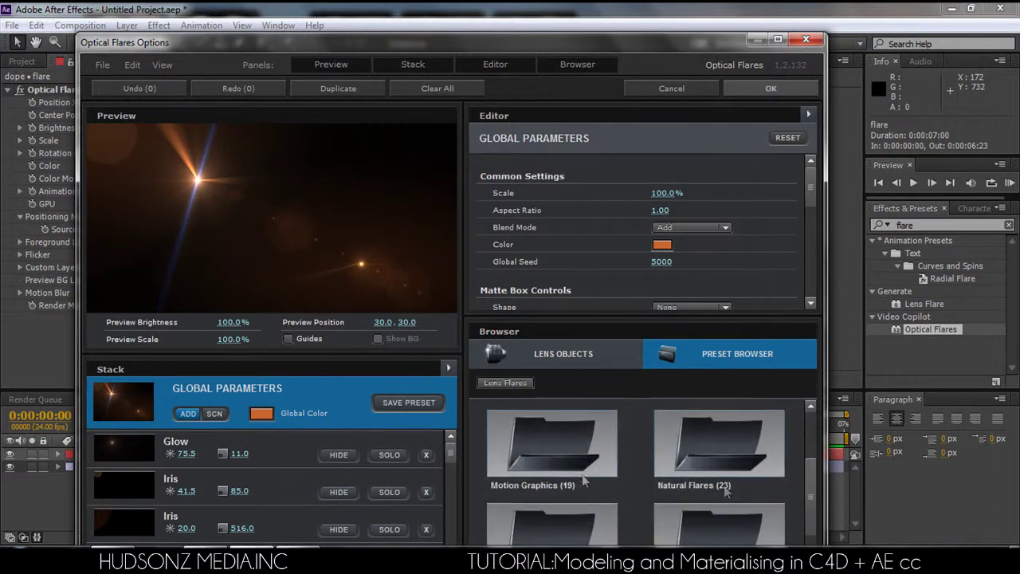
{"action": "double_click", "coordinate": [558, 458]}
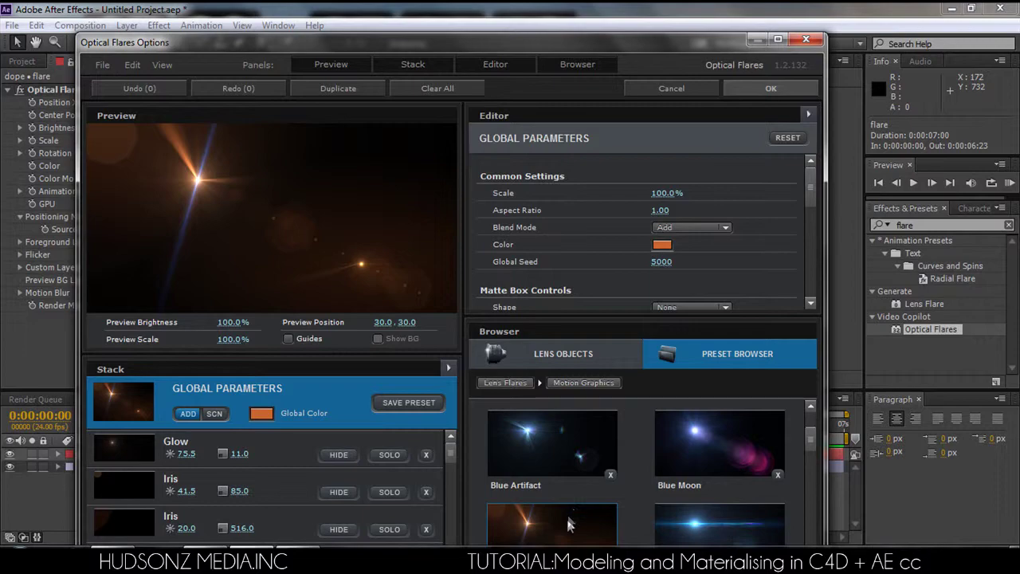
{"action": "left_click", "coordinate": [573, 507]}
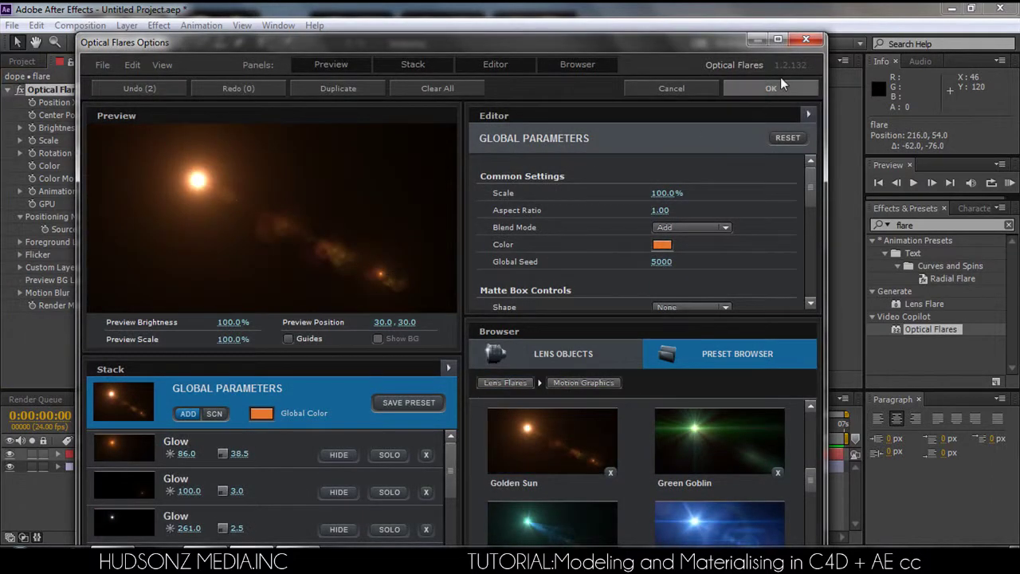
{"action": "left_click", "coordinate": [762, 87]}
{"action": "left_click_drag", "start_coordinate": [415, 126], "coordinate": [458, 86]}
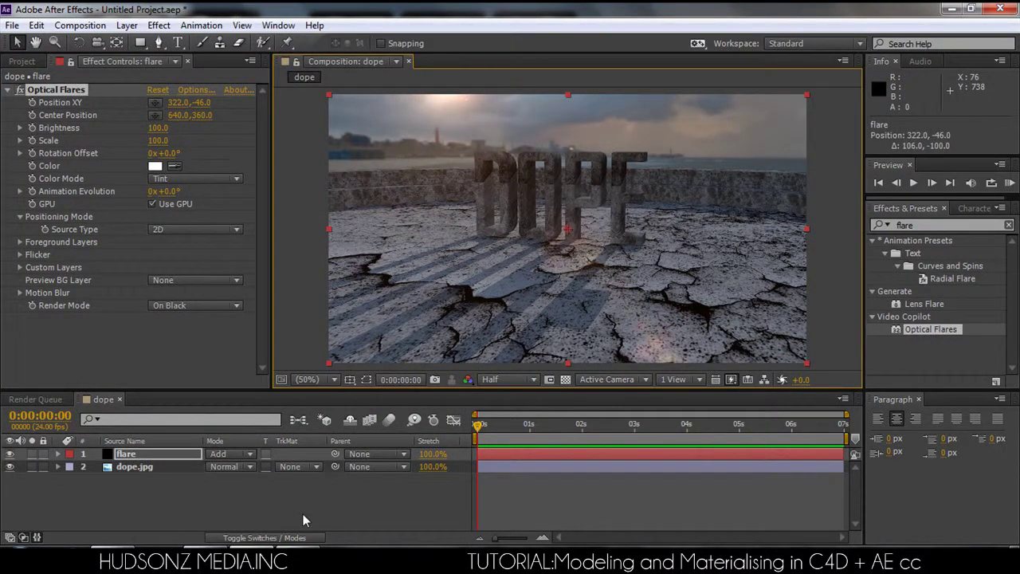
{"action": "left_click", "coordinate": [252, 558]}
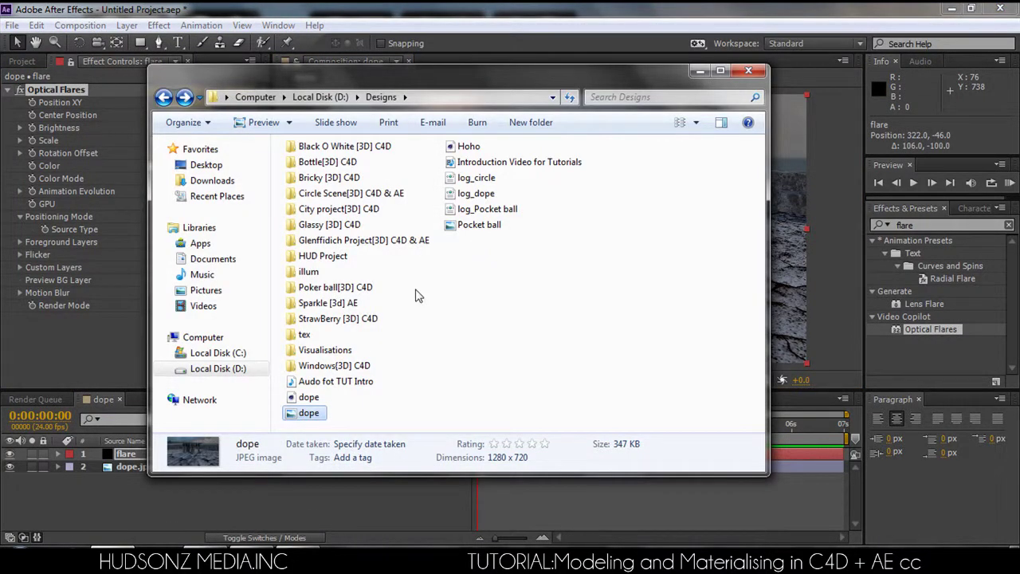
{"action": "left_click", "coordinate": [700, 71]}
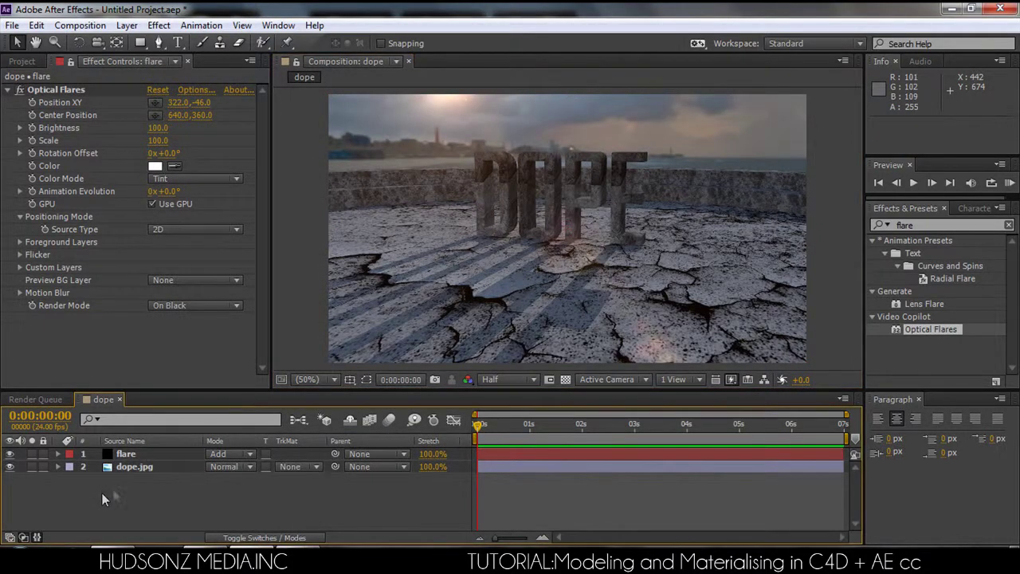
- Add an adjustment layer and draw a rectangular mask over its left half, from about -48, -56 to about 636, 808
{"action": "key", "text": "ctrl+alt+y"}
{"action": "left_click", "coordinate": [307, 380]}
{"action": "left_click", "coordinate": [337, 213]}
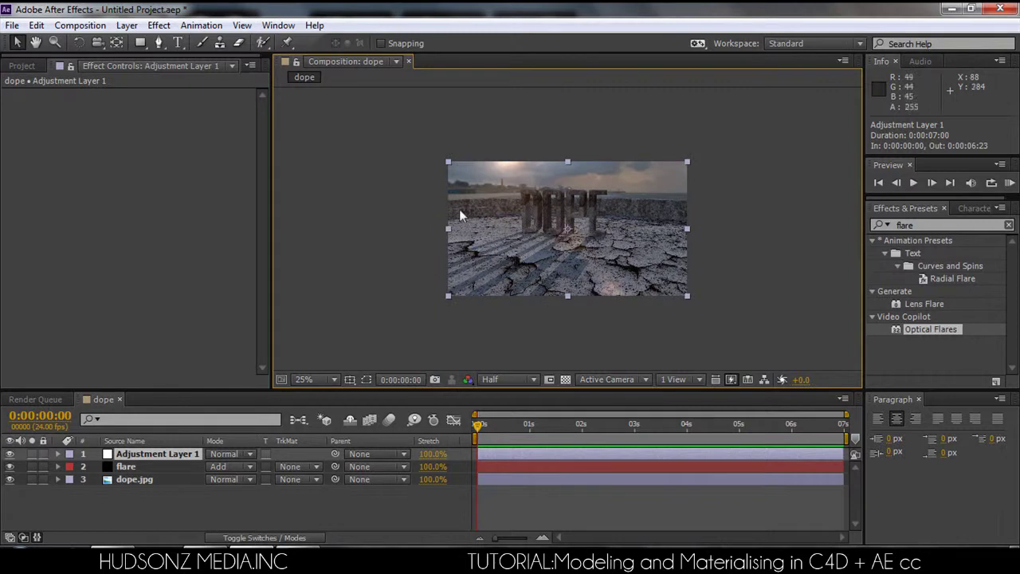
{"action": "key", "text": "comma"}
{"action": "key", "text": "period"}
{"action": "key", "text": "comma"}
{"action": "key", "text": "period"}
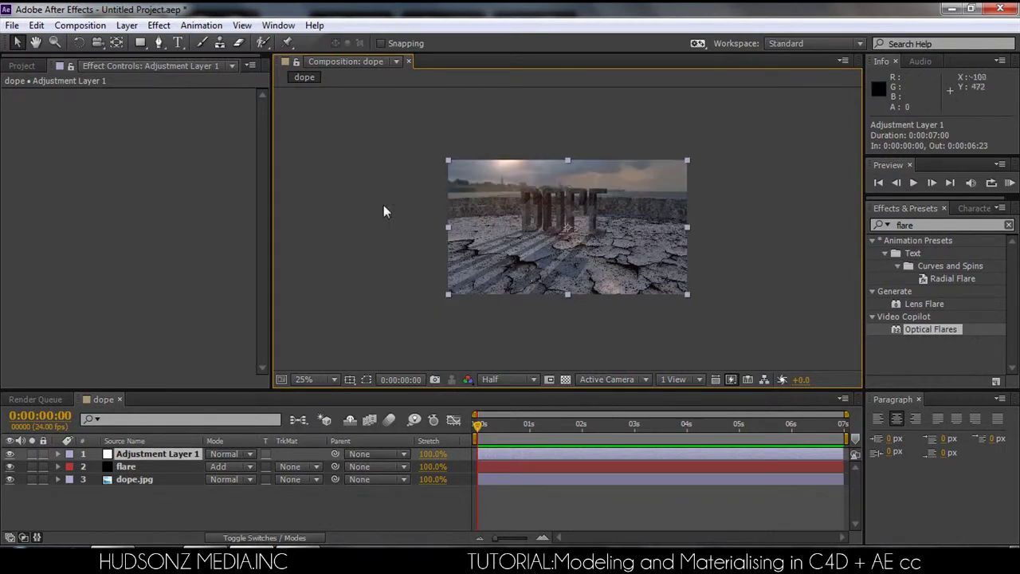
{"action": "left_click", "coordinate": [141, 43]}
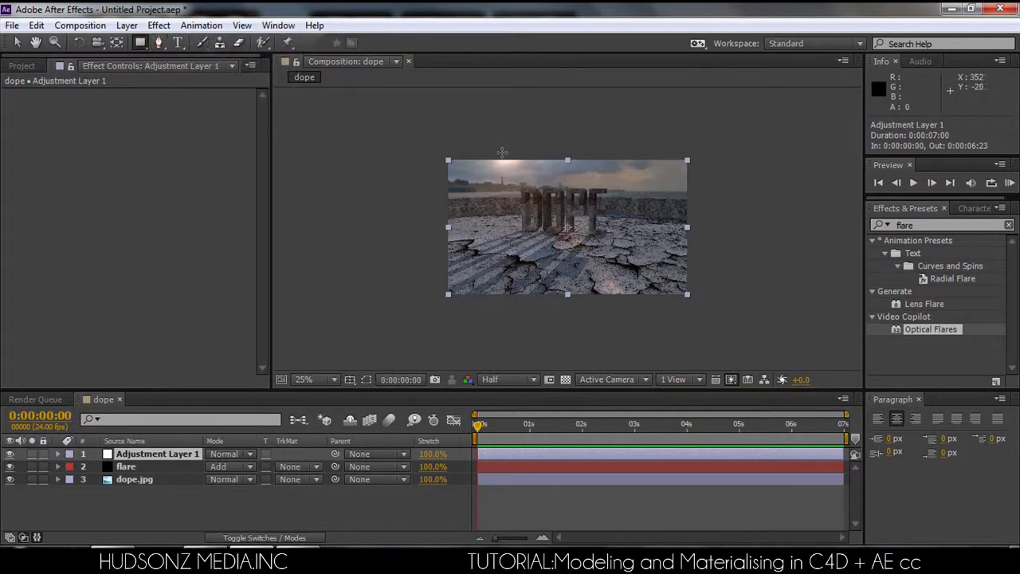
{"action": "mouse_move", "coordinate": [438, 149]}
{"action": "left_mouse_down"}
{"action": "mouse_move", "coordinate": [535, 369]}
{"action": "mouse_move", "coordinate": [527, 303]}
{"action": "mouse_move", "coordinate": [569, 303]}
{"action": "left_mouse_up"}
{"action": "left_click_drag", "start_coordinate": [567, 307], "coordinate": [566, 310]}
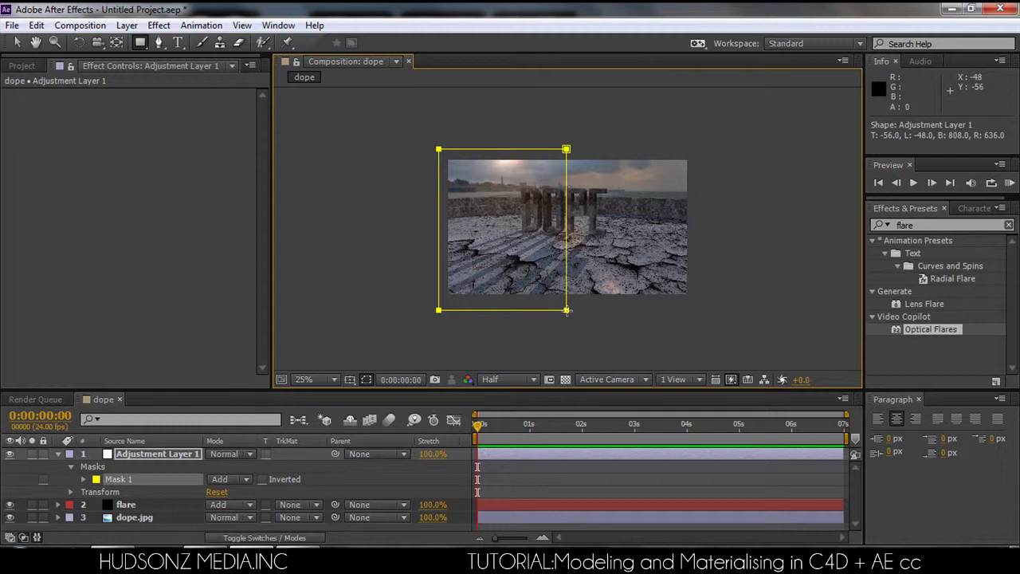
- Move the lower edge of the adjustment layer's mask to about 792 px and collapse the layer's properties
{"action": "left_click_drag", "start_coordinate": [567, 311], "coordinate": [566, 307]}
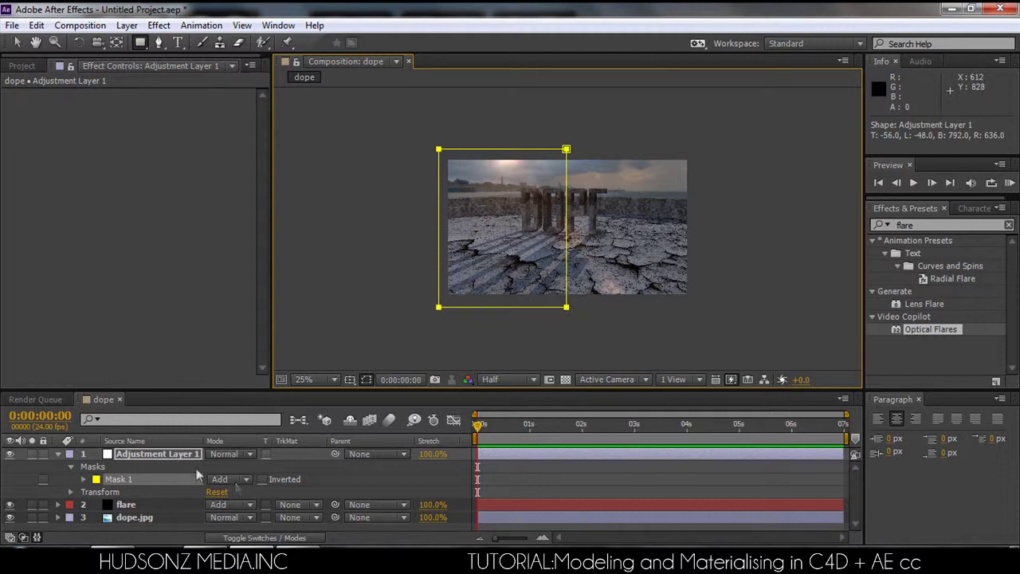
{"action": "left_click", "coordinate": [159, 454]}
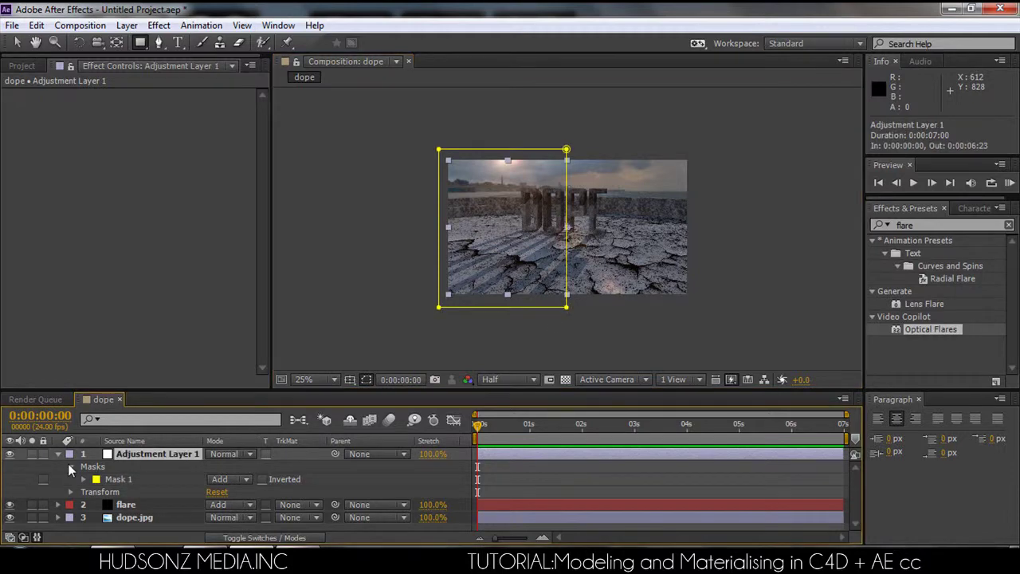
{"action": "left_click", "coordinate": [57, 454]}
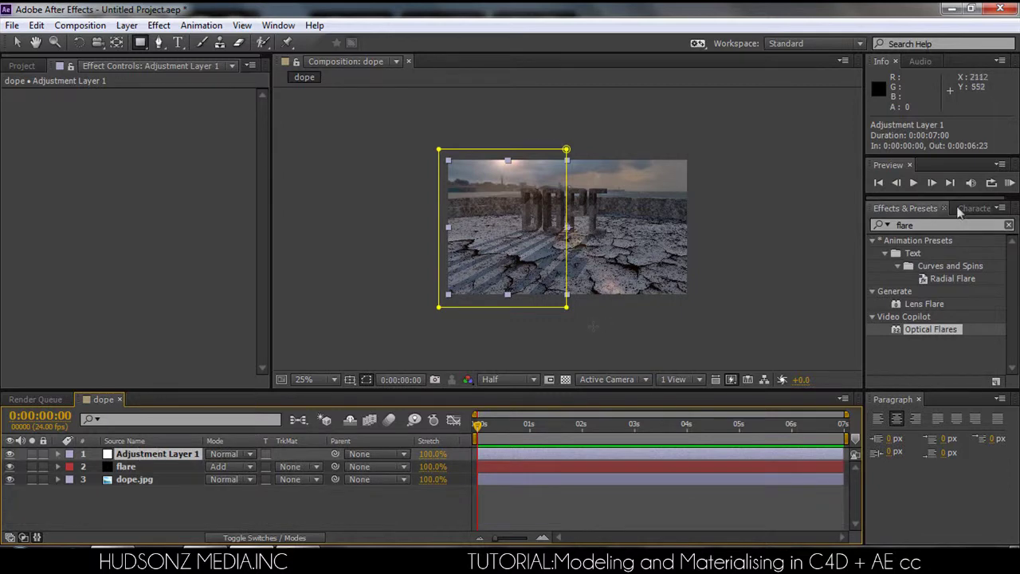
- Apply the Curves effect to the adjustment layer and shape the RGB curve into an S with raised midtones and lowered shadows
{"action": "type", "text": "c"}
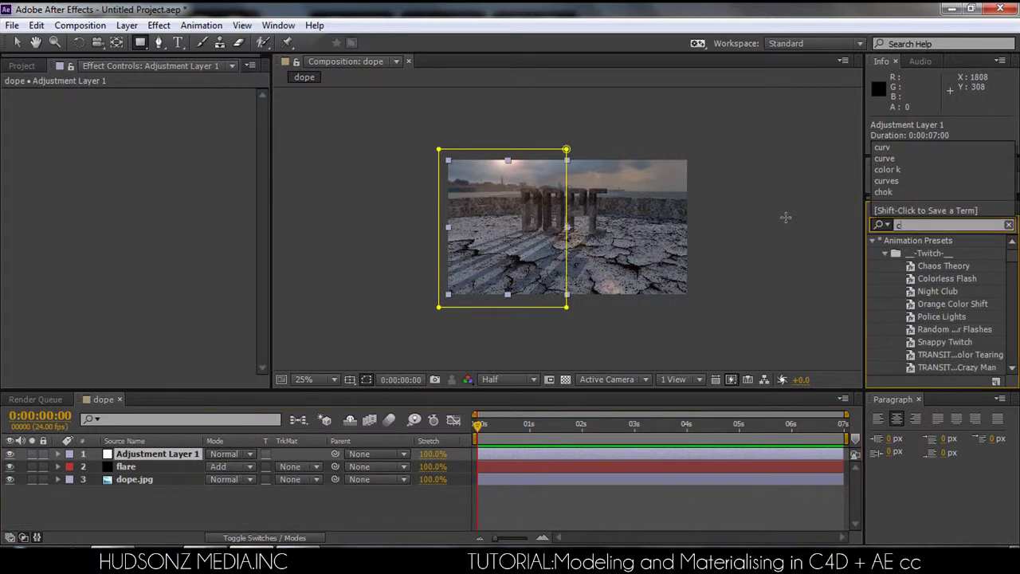
{"action": "type", "text": "urves"}
{"action": "left_click_drag", "start_coordinate": [915, 293], "coordinate": [177, 454]}
{"action": "key", "text": "v"}
{"action": "left_click_drag", "start_coordinate": [89, 206], "coordinate": [85, 186]}
{"action": "left_click_drag", "start_coordinate": [51, 223], "coordinate": [62, 231]}
{"action": "left_click_drag", "start_coordinate": [86, 188], "coordinate": [88, 185]}
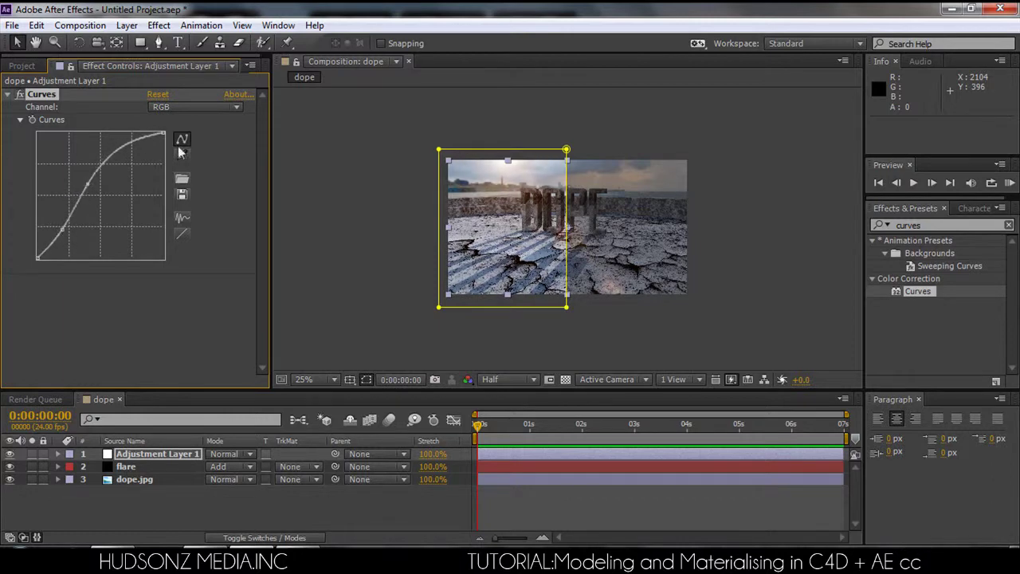
- Raise the midtones of the Red channel in the adjustment layer's Curves effect
{"action": "left_click", "coordinate": [171, 107]}
{"action": "left_click", "coordinate": [182, 132]}
{"action": "left_click_drag", "start_coordinate": [99, 194], "coordinate": [97, 179]}
{"action": "left_click", "coordinate": [76, 212]}
{"action": "left_click", "coordinate": [665, 235]}
- Lower the midtones of the Blue channel in Curves to warm the masked half of the image
{"action": "left_click", "coordinate": [186, 106]}
{"action": "left_click", "coordinate": [198, 173]}
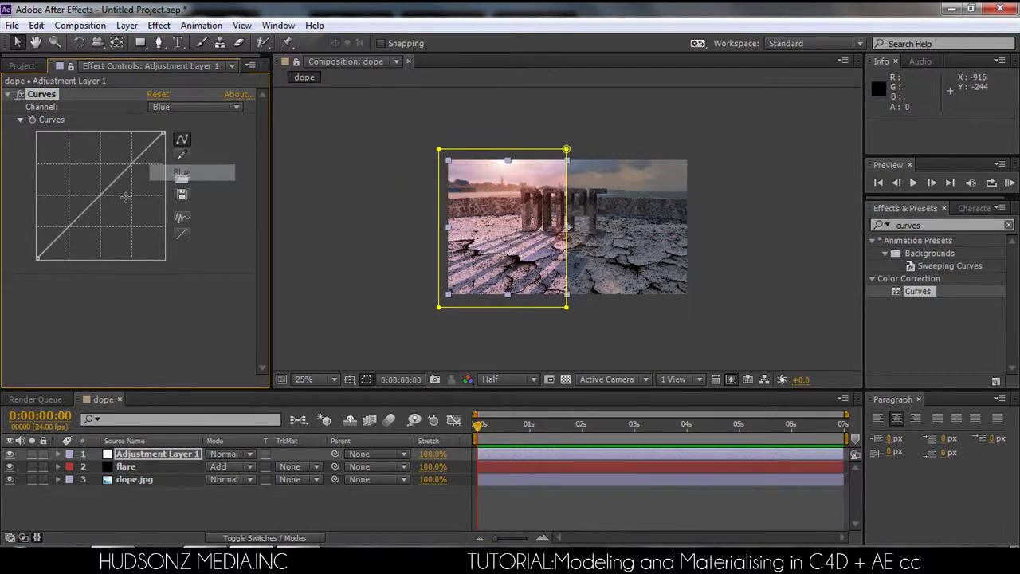
{"action": "left_click_drag", "start_coordinate": [101, 195], "coordinate": [110, 210]}
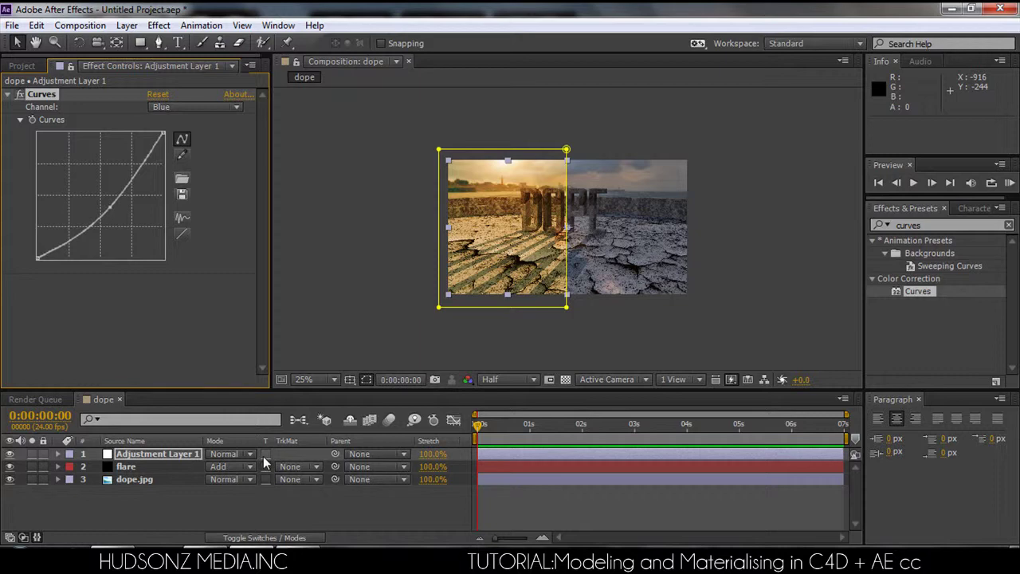
{"action": "left_click", "coordinate": [132, 507]}
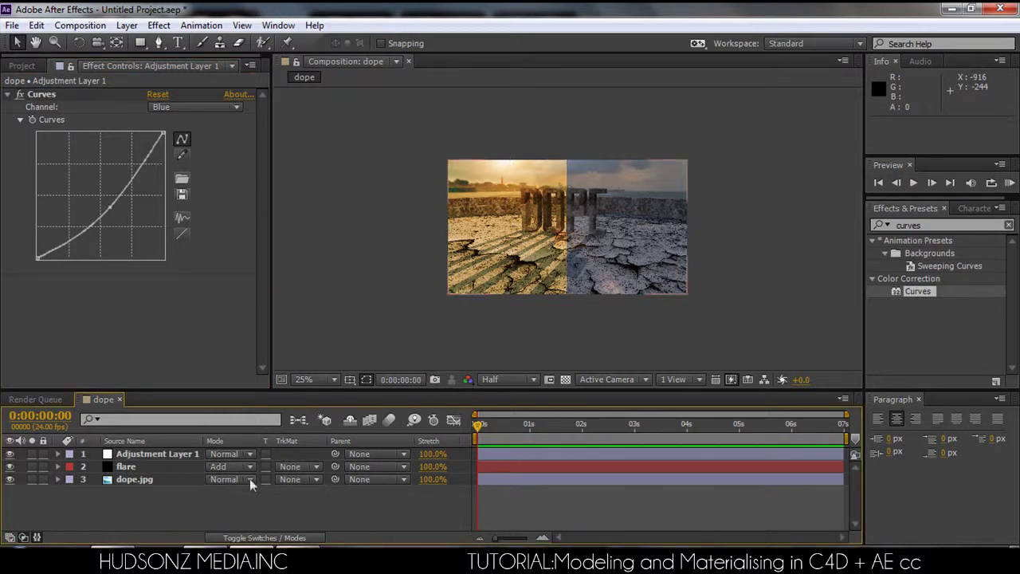
- Create a black 1280 x 720 solid layer and add a full-frame rectangular mask to it
{"action": "right_click", "coordinate": [123, 498]}
{"action": "mouse_move", "coordinate": [188, 343]}
{"action": "left_click", "coordinate": [356, 376]}
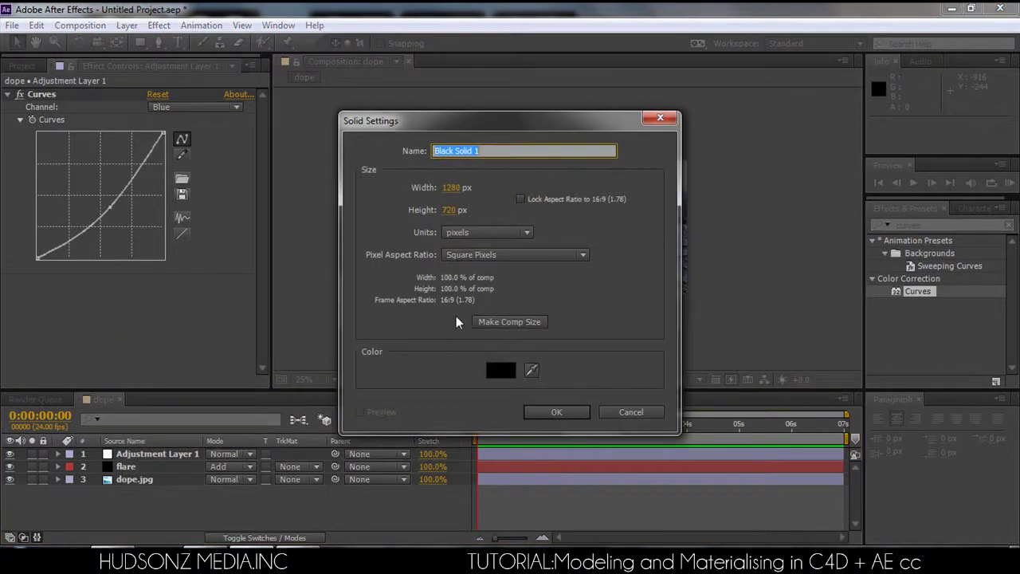
{"action": "left_click", "coordinate": [553, 409]}
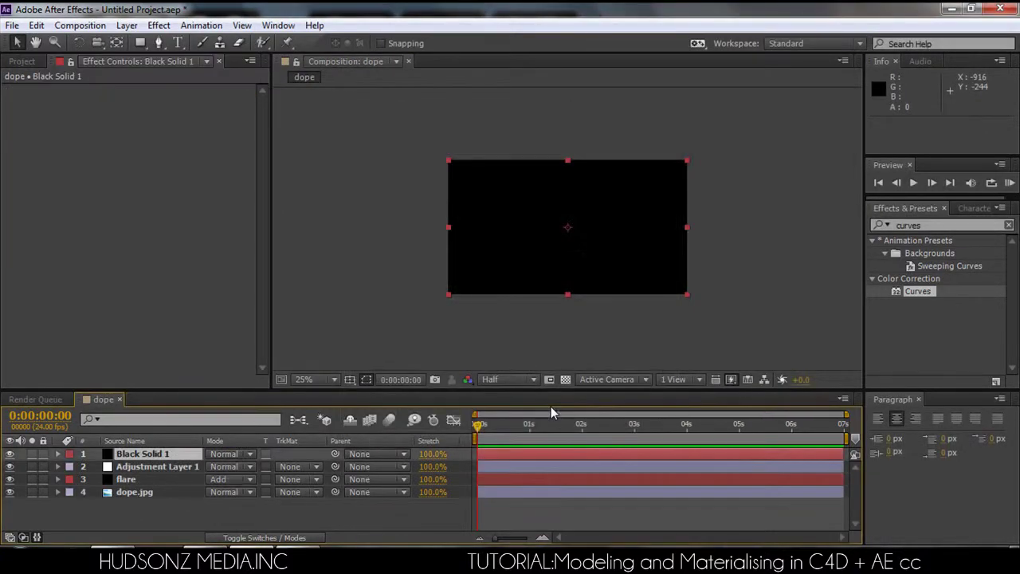
{"action": "left_click", "coordinate": [140, 44]}
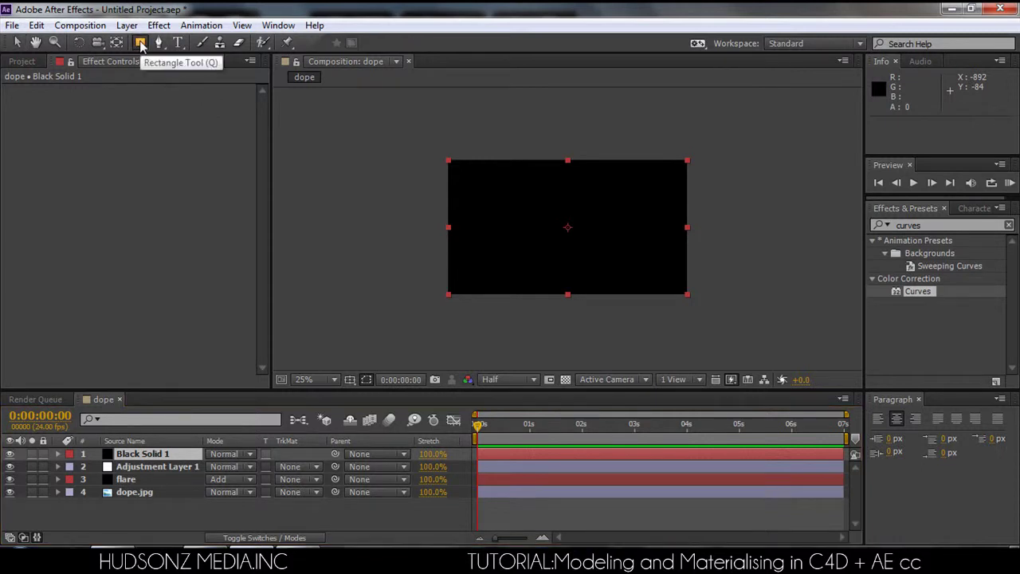
{"action": "double_click", "coordinate": [140, 44]}
{"action": "key", "text": "v"}
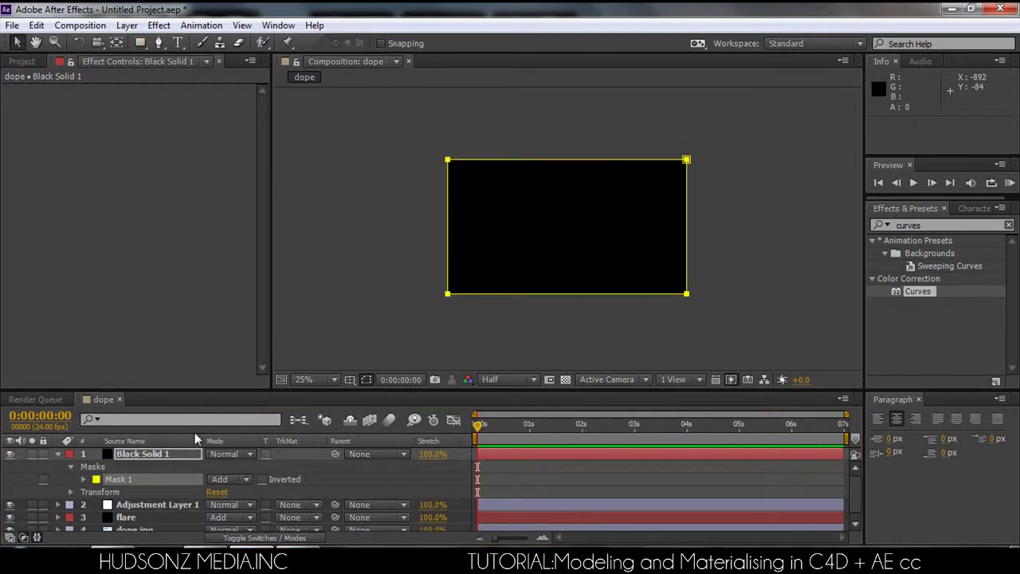
{"action": "left_click", "coordinate": [150, 452]}
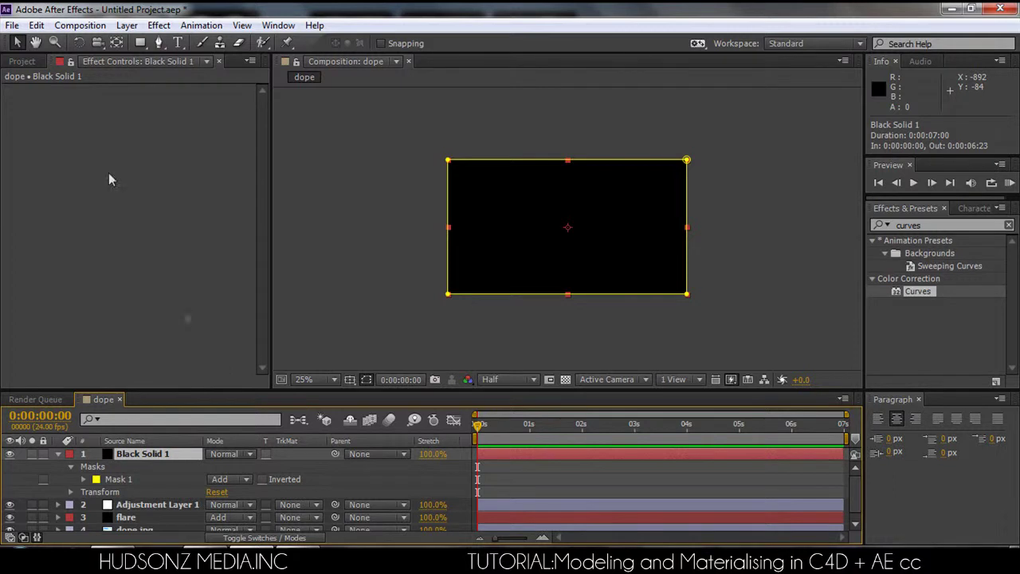
- Duplicate the black solid's mask and set the duplicate's mode to Subtract
{"action": "left_click", "coordinate": [123, 478]}
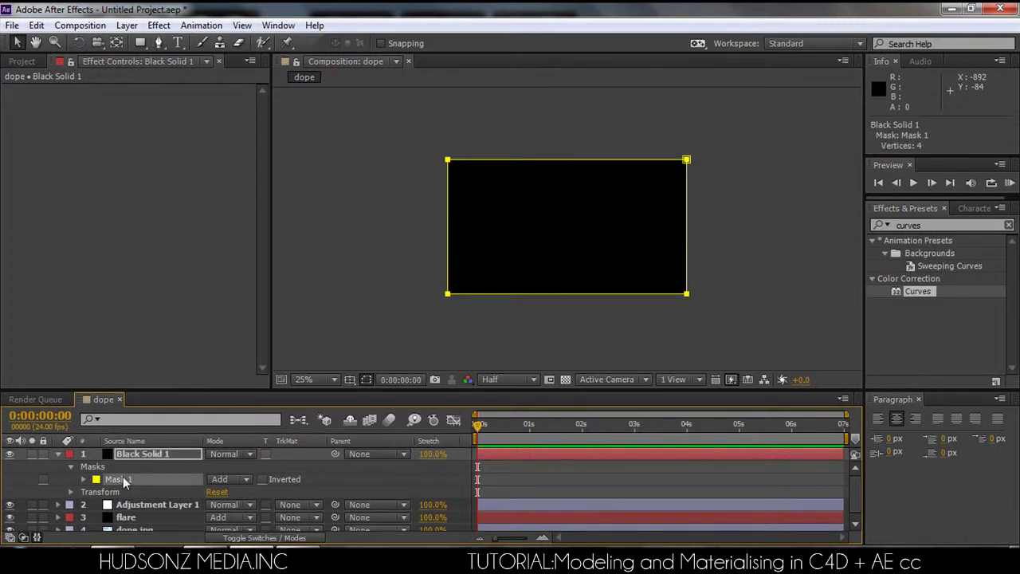
{"action": "key", "text": "ctrl+d"}
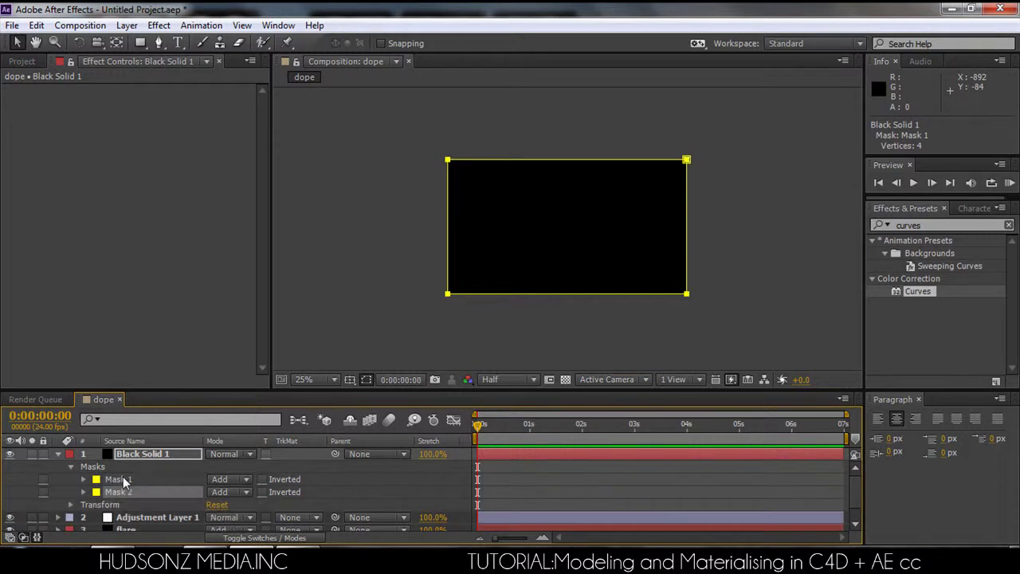
{"action": "left_click", "coordinate": [231, 492]}
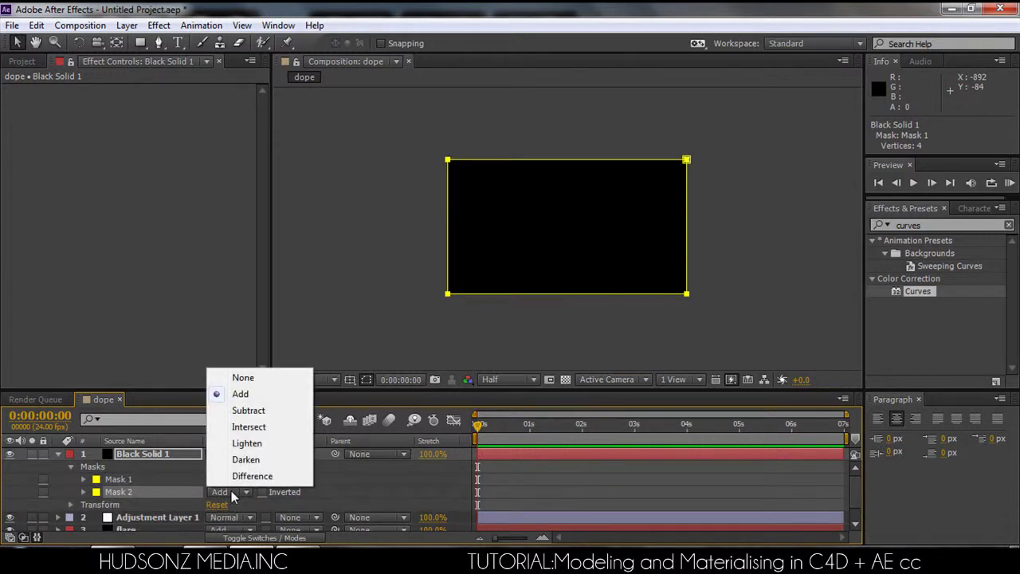
{"action": "left_click", "coordinate": [249, 411]}
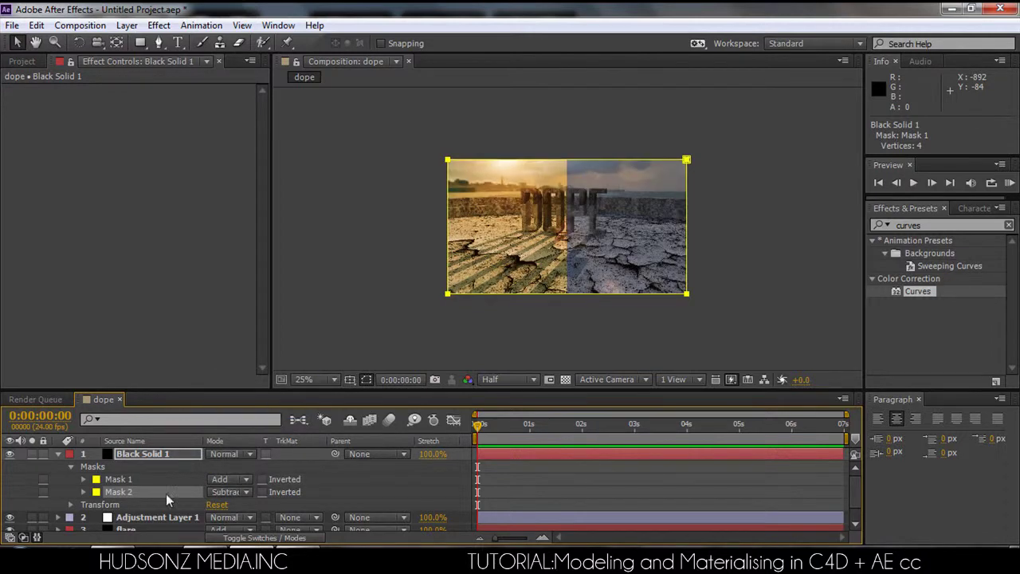
- Set the subtracting mask's expansion to -10 pixels to form a thin black border, and collapse the solid's properties
{"action": "left_click", "coordinate": [83, 492]}
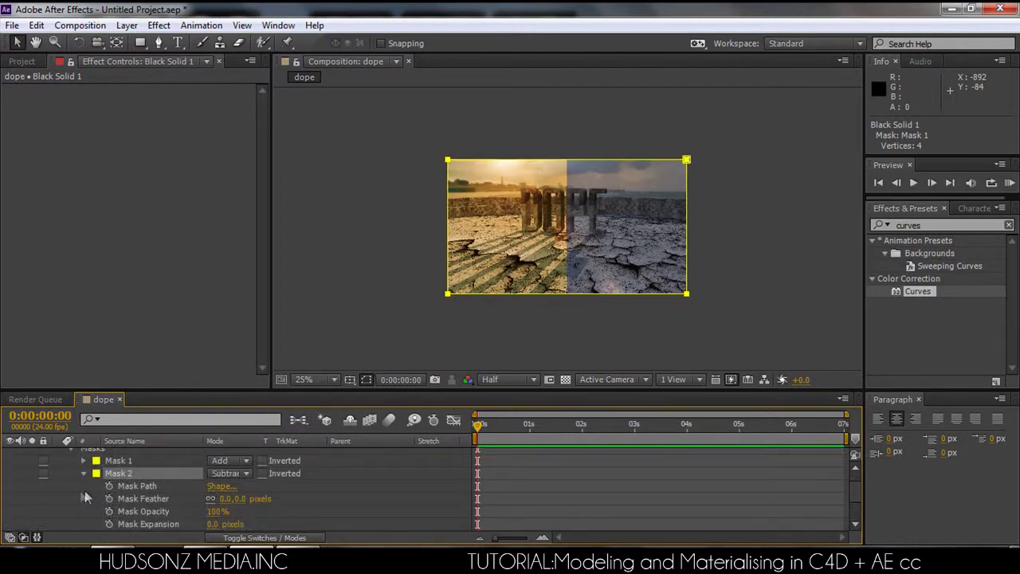
{"action": "left_click", "coordinate": [212, 524]}
{"action": "left_click_drag", "start_coordinate": [206, 526], "coordinate": [205, 527]}
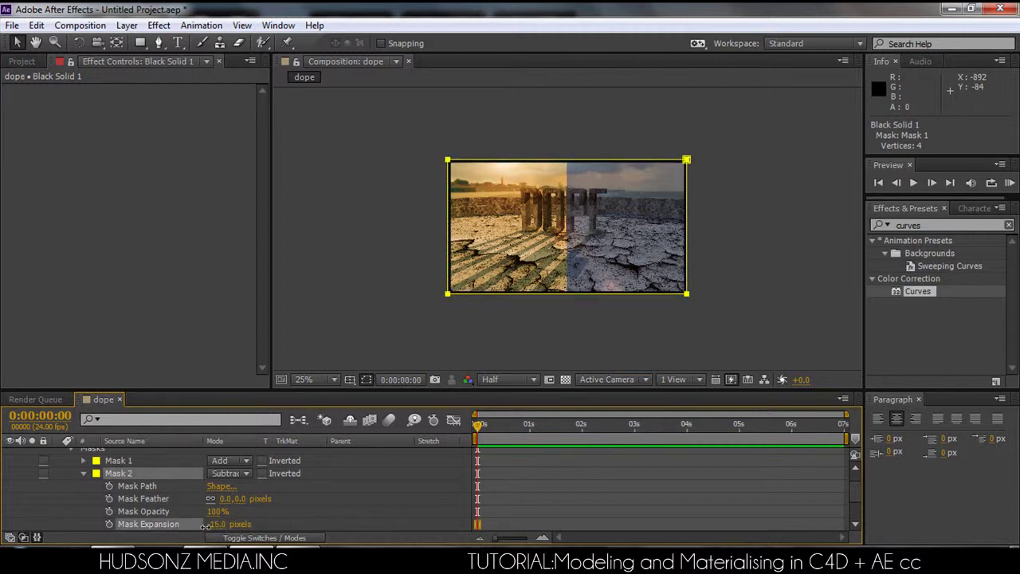
{"action": "left_click", "coordinate": [219, 525]}
{"action": "type", "text": "-10"}
{"action": "left_click", "coordinate": [349, 514]}
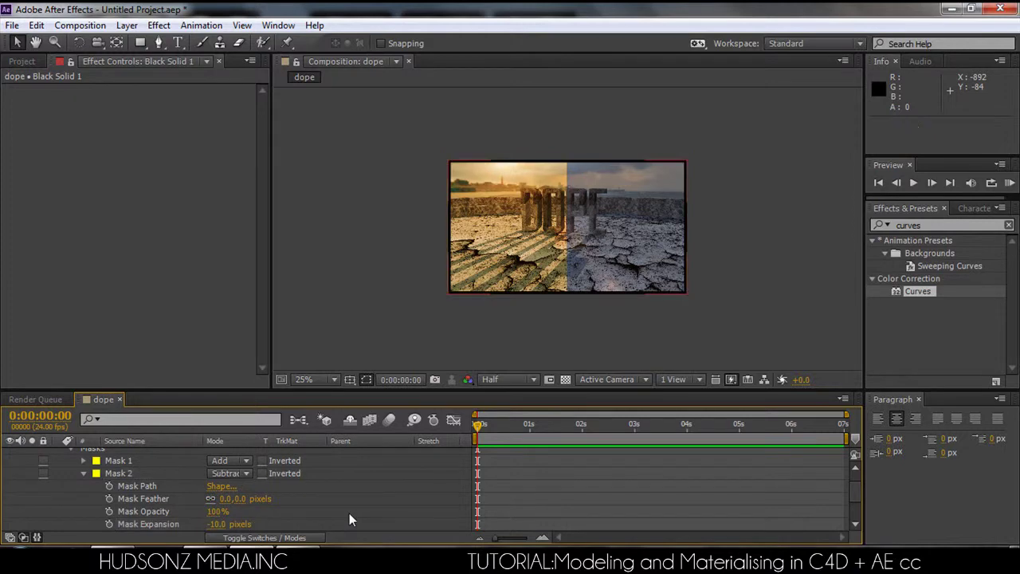
{"action": "left_click", "coordinate": [83, 475]}
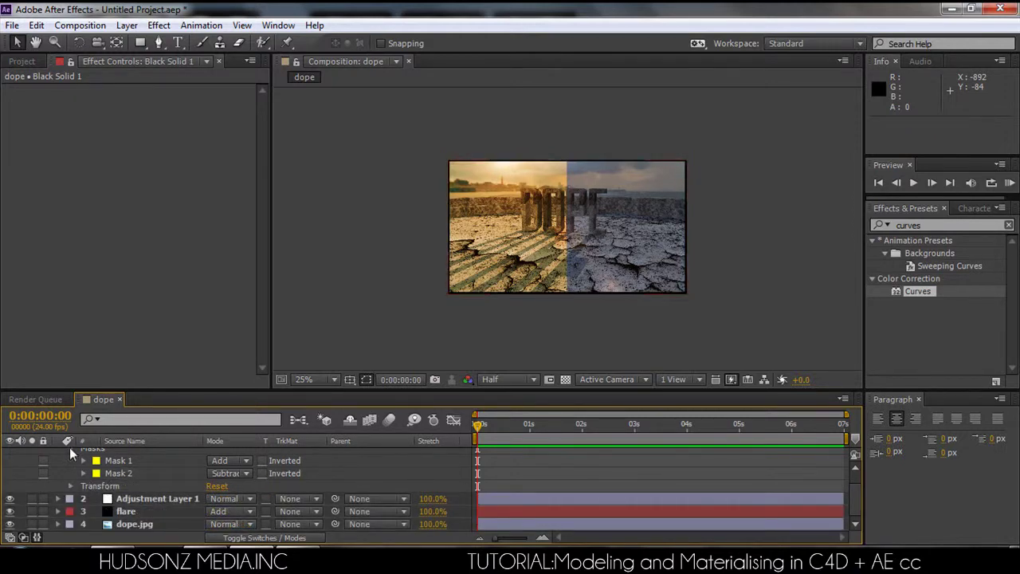
{"action": "scroll", "coordinate": [80, 487], "scroll_direction": "up", "scroll_amount": 2}
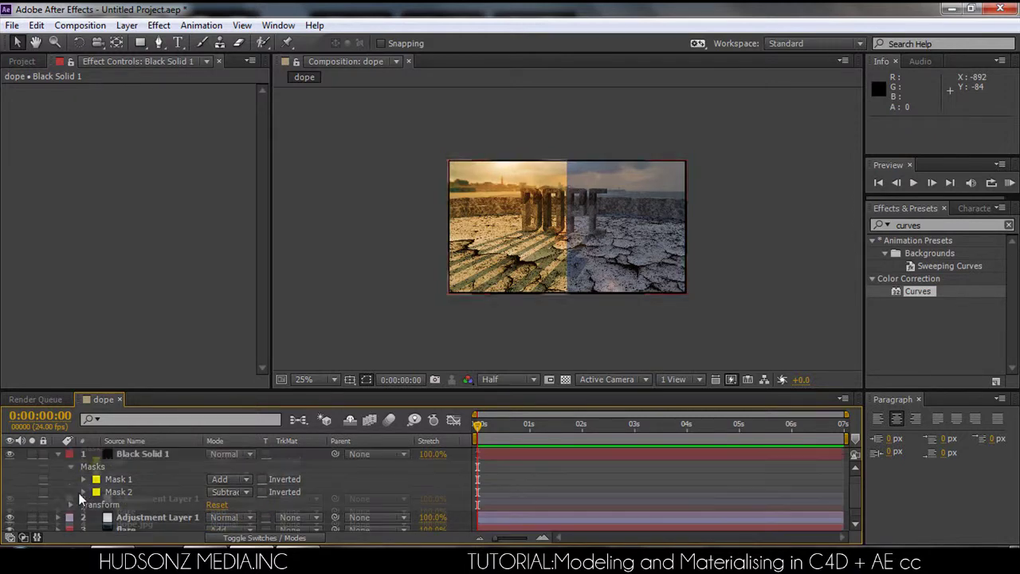
{"action": "left_click", "coordinate": [58, 453]}
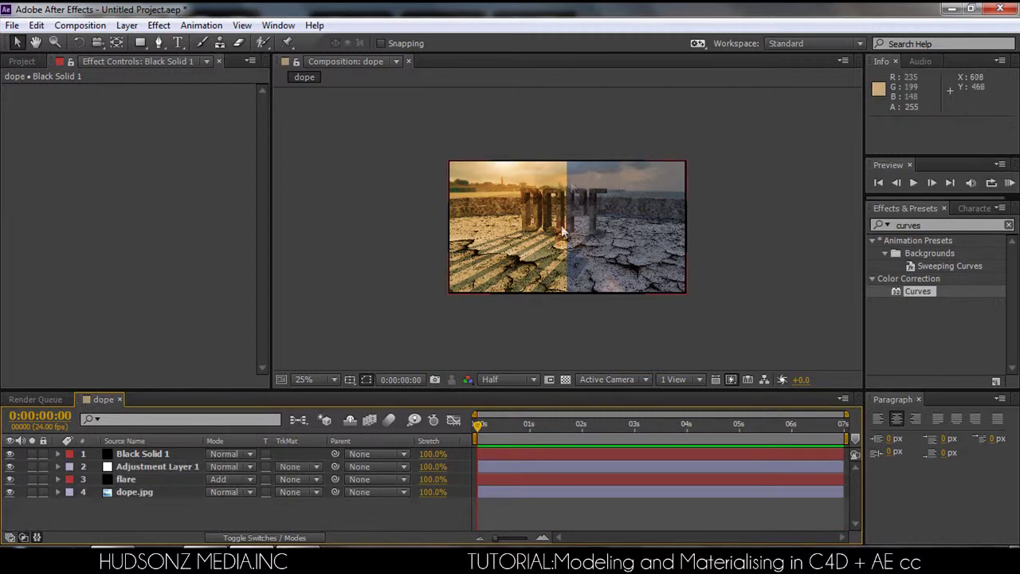
- Create a second black solid and mask it to a thin vertical bar, from about 620, -68 to about 632, 940
{"action": "right_click", "coordinate": [165, 519]}
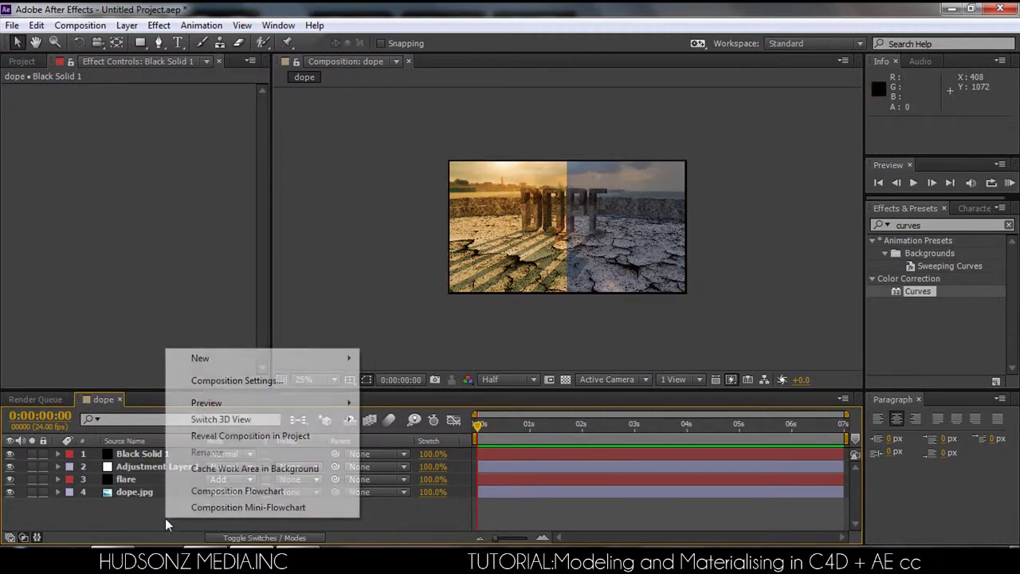
{"action": "mouse_move", "coordinate": [243, 363]}
{"action": "left_click", "coordinate": [393, 397]}
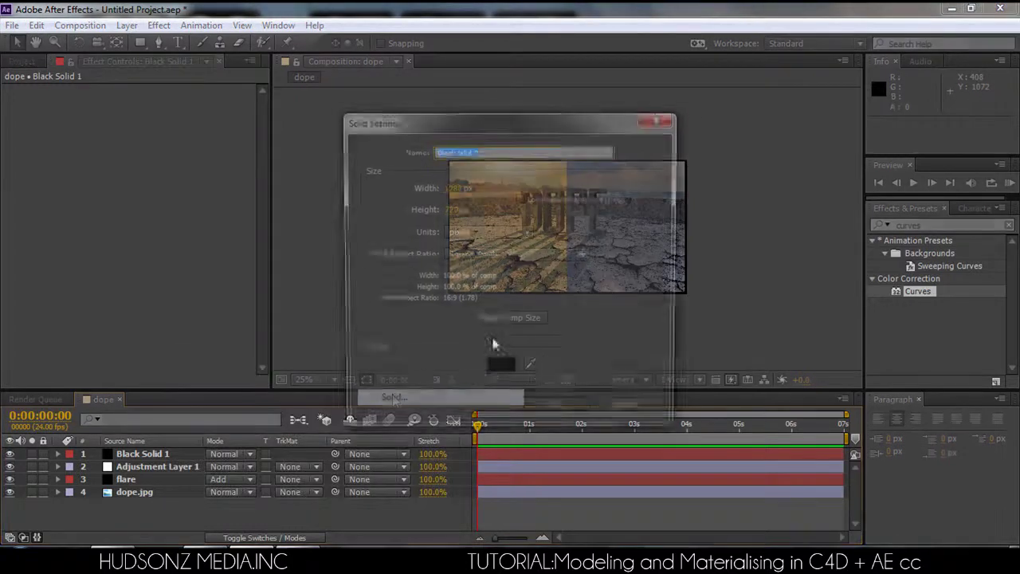
{"action": "left_click", "coordinate": [556, 411]}
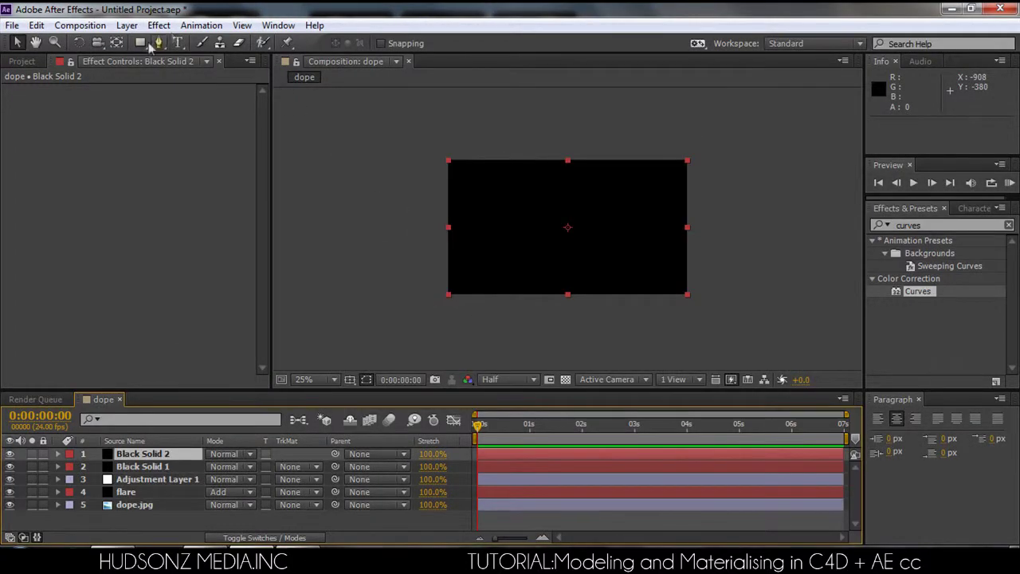
{"action": "left_click_drag", "start_coordinate": [562, 147], "coordinate": [564, 334]}
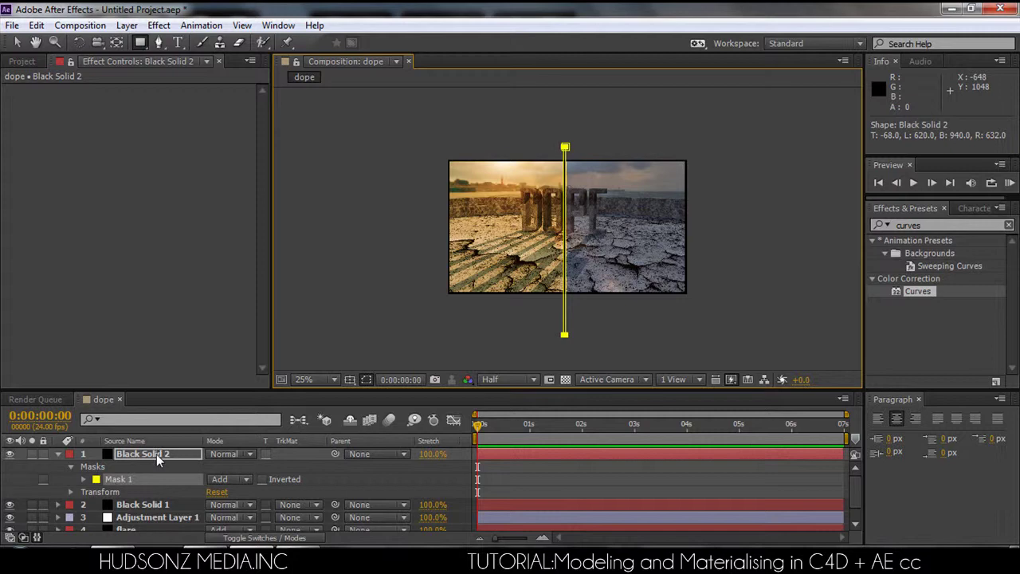
{"action": "key", "text": "v"}
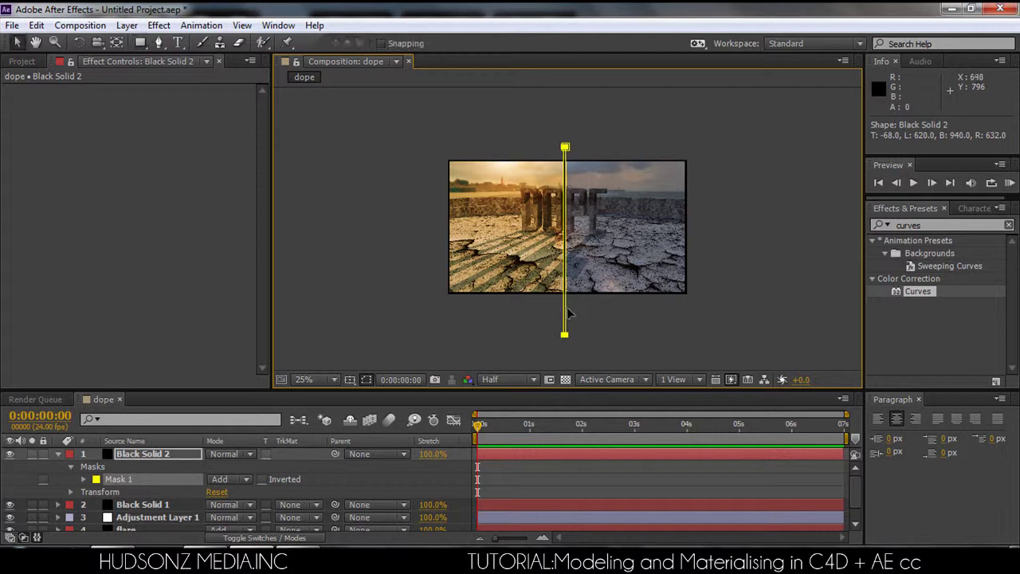
- Nudge the thin vertical mask on the second black solid to the right, past the color split
{"action": "left_click", "coordinate": [566, 313]}
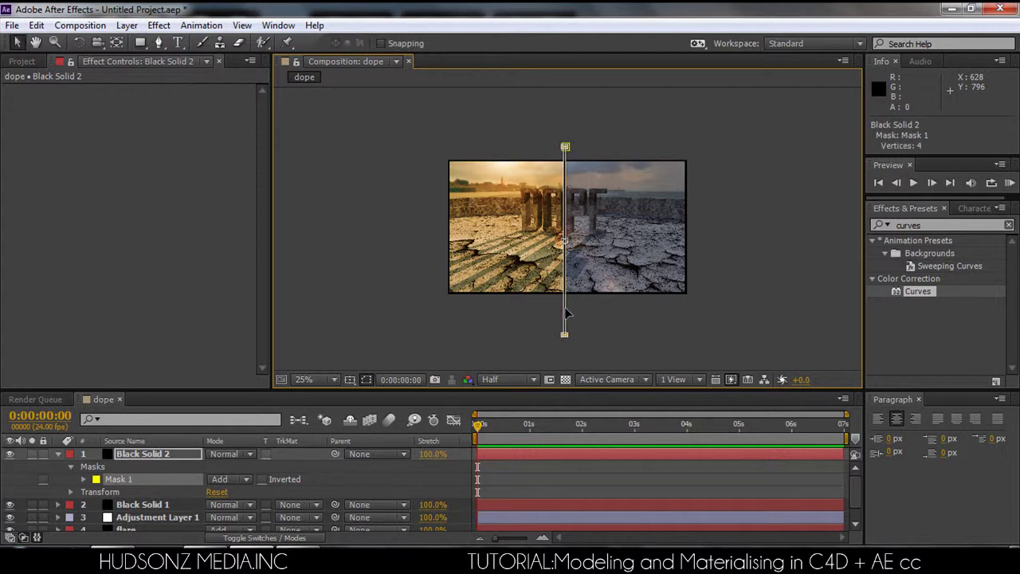
{"action": "key", "text": "Right"}
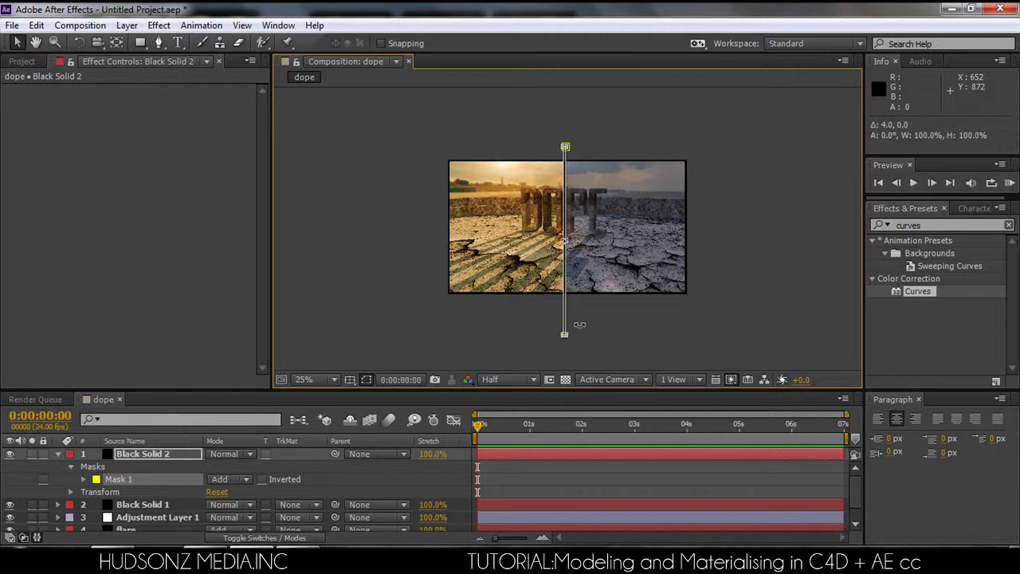
{"action": "key", "text": "Right"}
{"action": "key", "text": "Right"}
{"action": "key", "text": "Right"}
{"action": "key", "text": "Right"}
{"action": "key", "text": "Return"}
- Move the second black solid to position 596, 360 so that its bar covers the color split
{"action": "left_click", "coordinate": [135, 492]}
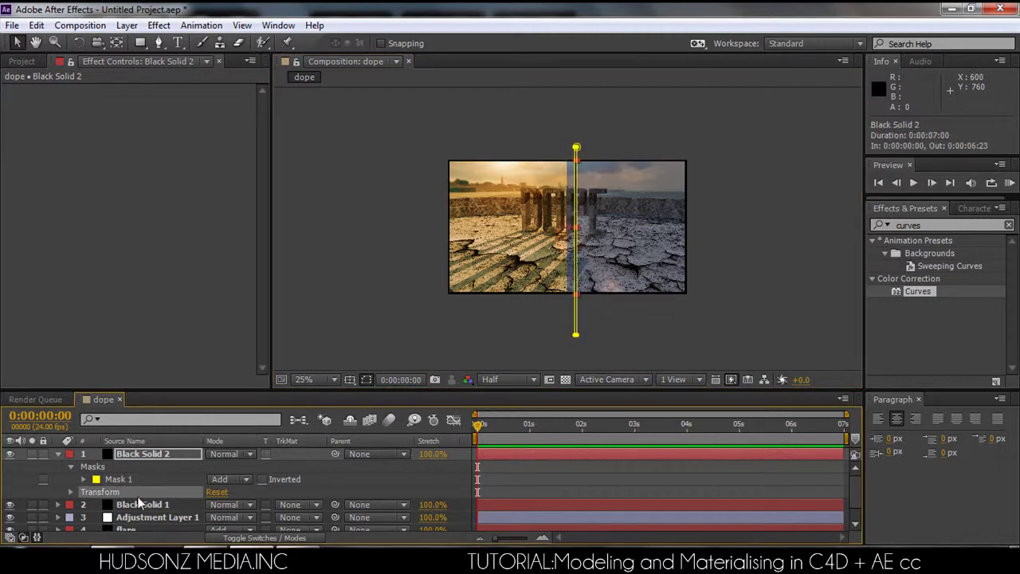
{"action": "left_click", "coordinate": [143, 454]}
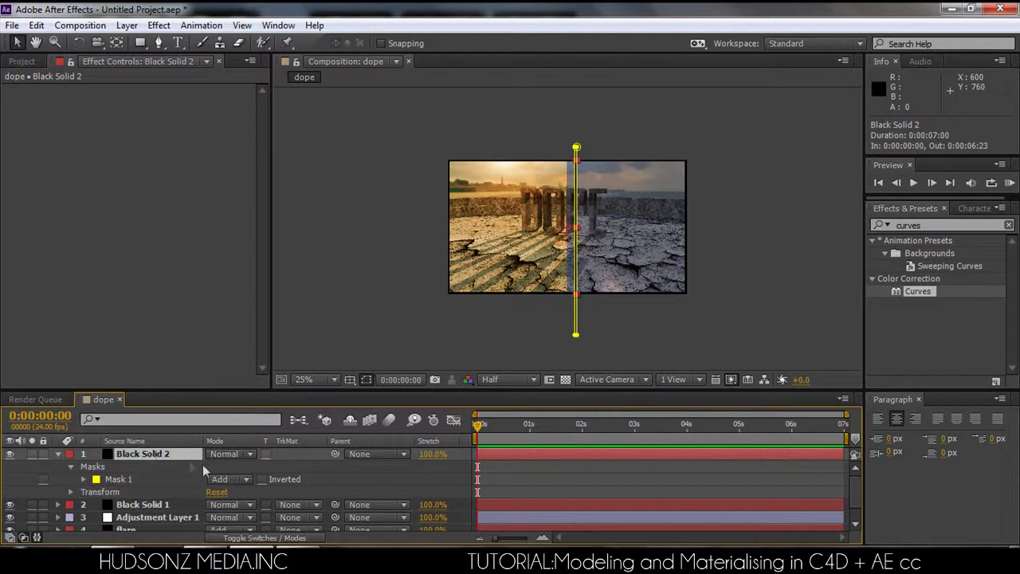
{"action": "key", "text": "p"}
{"action": "left_click_drag", "start_coordinate": [214, 467], "coordinate": [189, 467]}
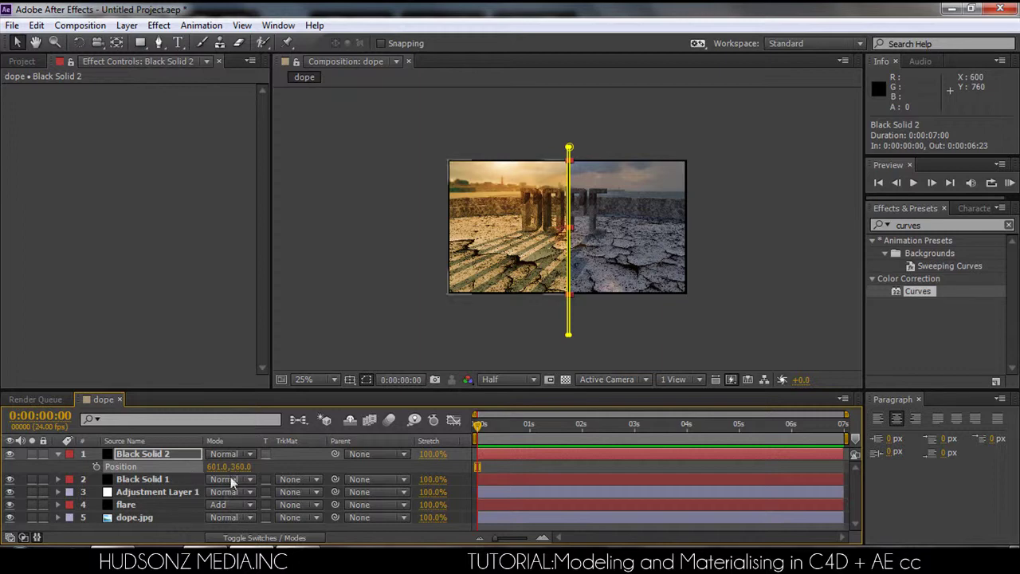
{"action": "left_click", "coordinate": [56, 454]}
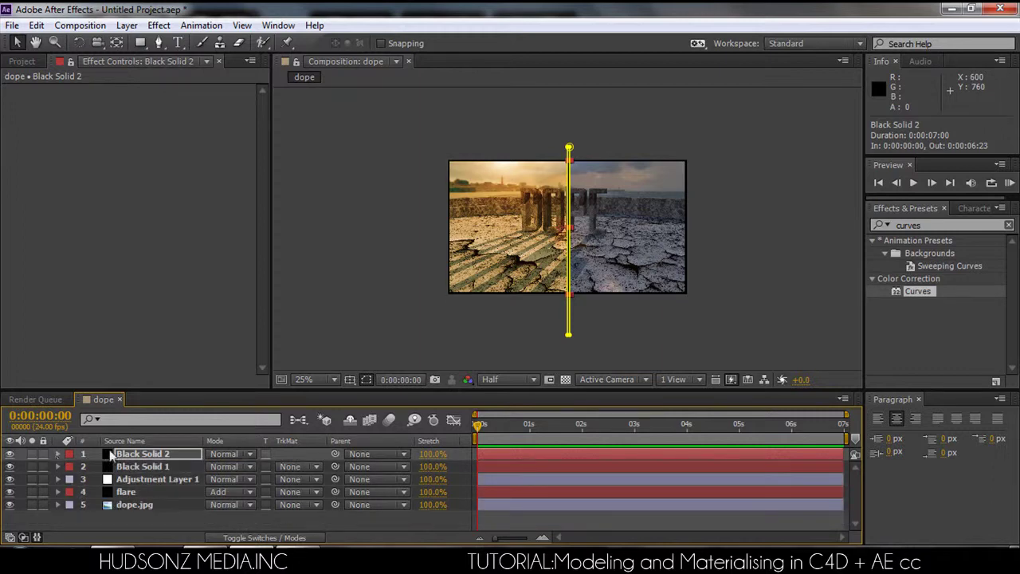
{"action": "left_click", "coordinate": [176, 522]}
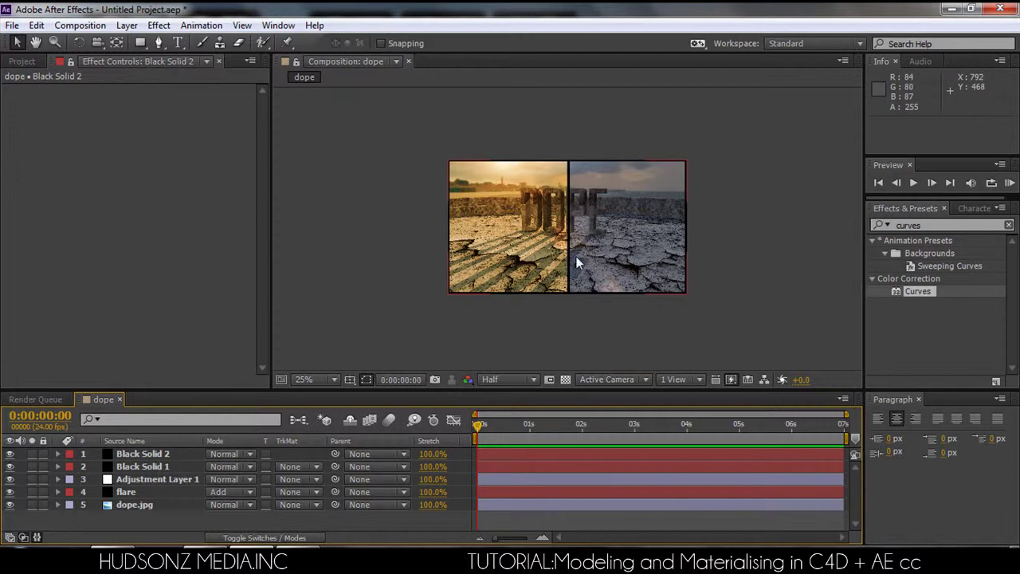
{"action": "left_click", "coordinate": [145, 453]}
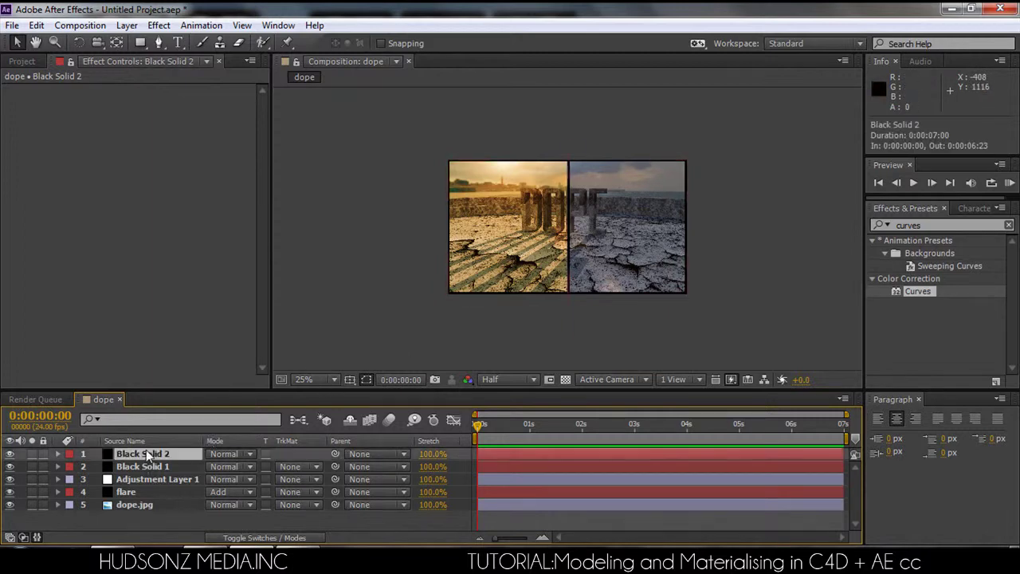
{"action": "key", "text": "p"}
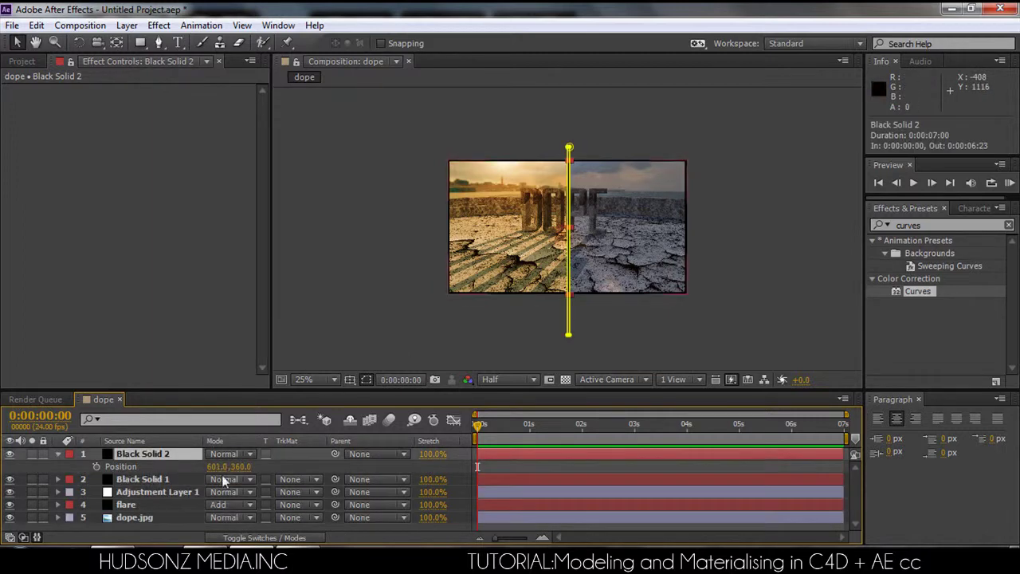
{"action": "left_click_drag", "start_coordinate": [217, 467], "coordinate": [213, 472]}
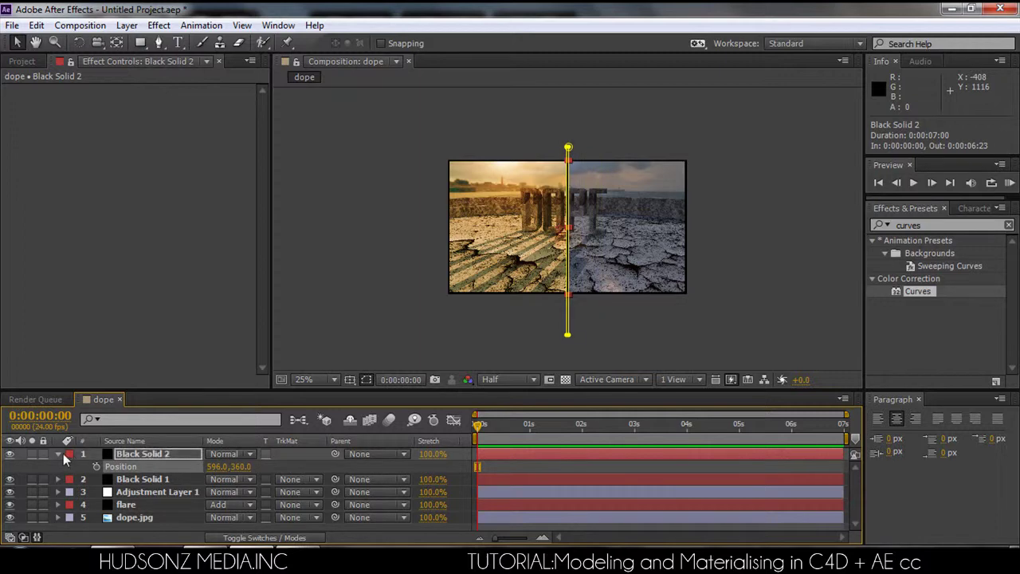
{"action": "left_click", "coordinate": [59, 452]}
{"action": "left_click", "coordinate": [330, 516]}
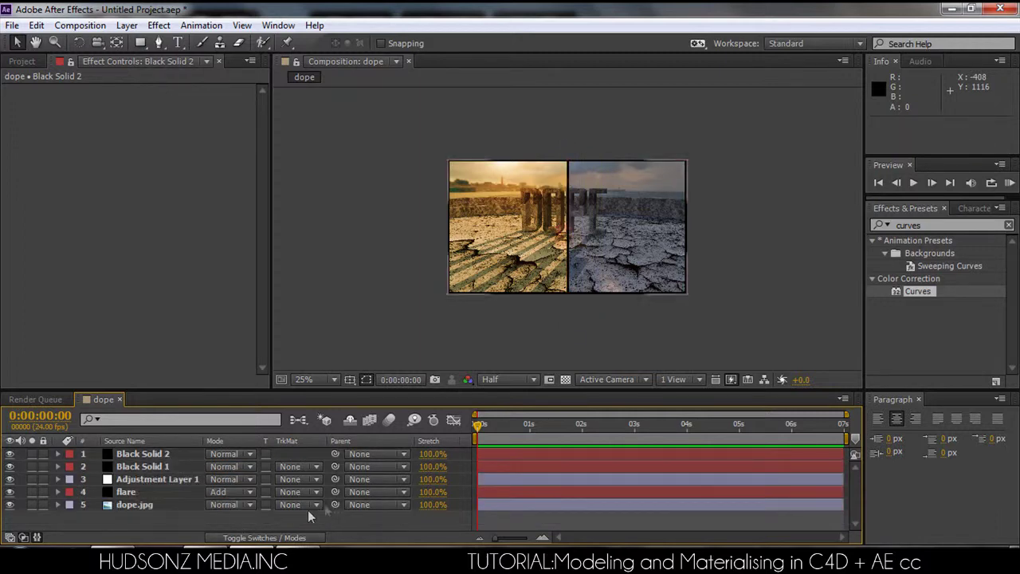